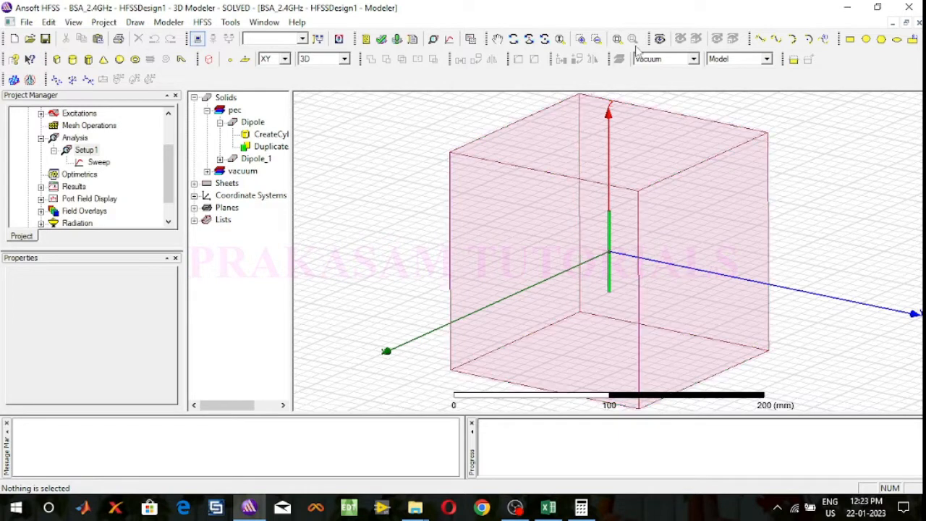
# - Hide the RadiationBoundary object in the active view
pyautogui.click(659, 38)
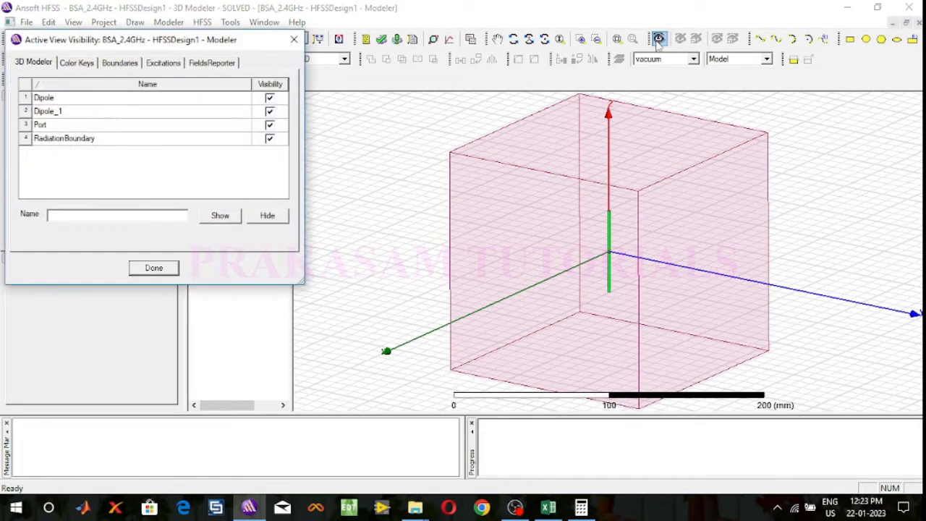
pyautogui.click(270, 139)
pyautogui.click(172, 268)
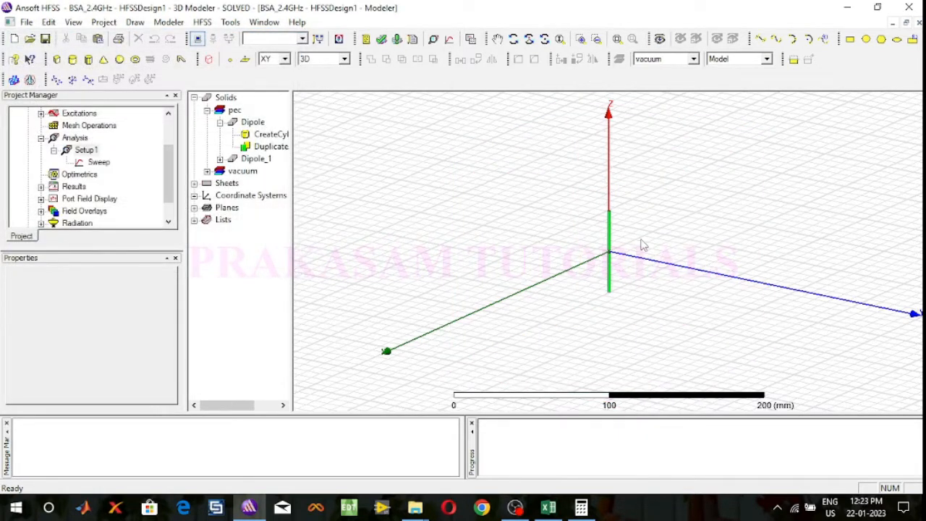
# - Select both dipole arms and the port sheet between them
pyautogui.scroll(1, 642, 246)
pyautogui.scroll(1, 662, 266)
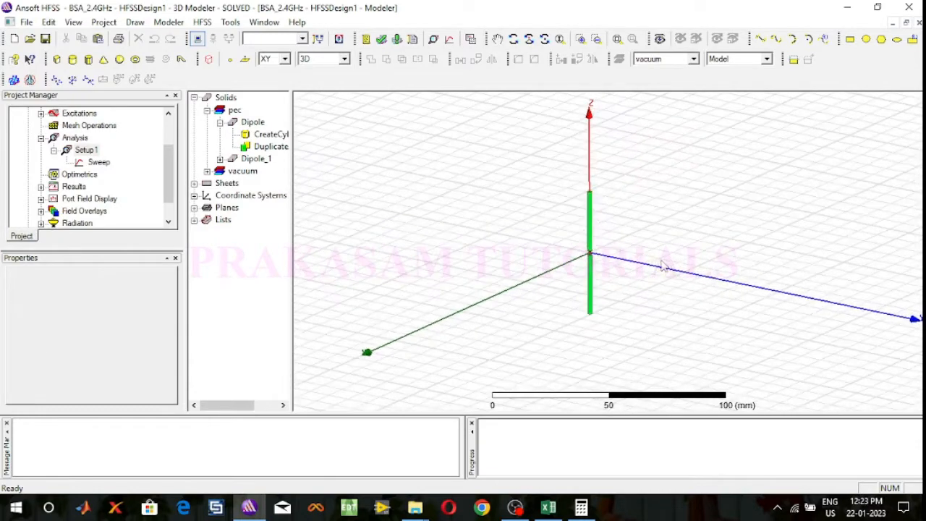
pyautogui.scroll(2, 636, 260)
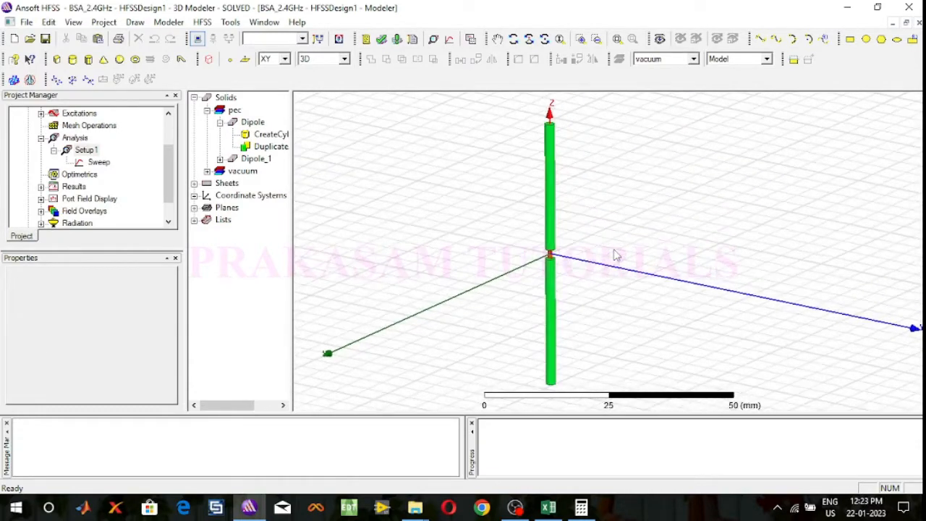
pyautogui.scroll(-1, 613, 255)
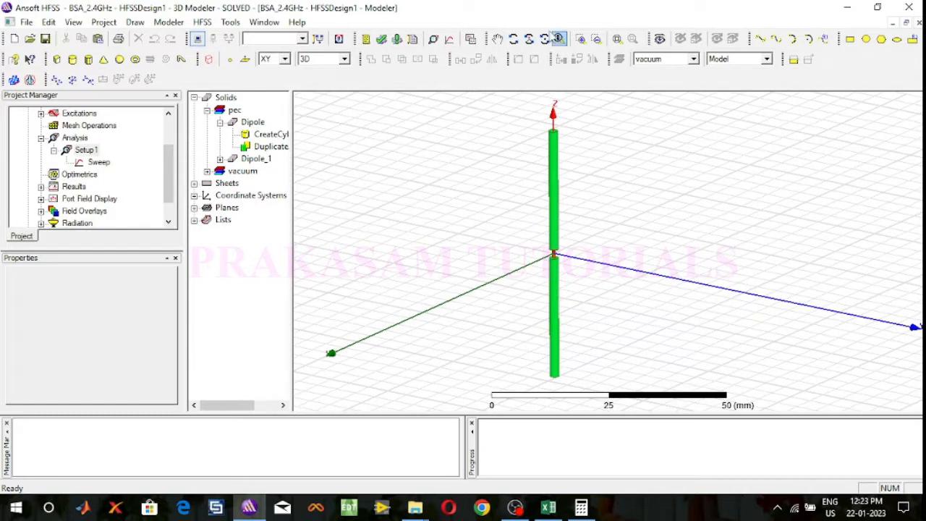
pyautogui.click(512, 39)
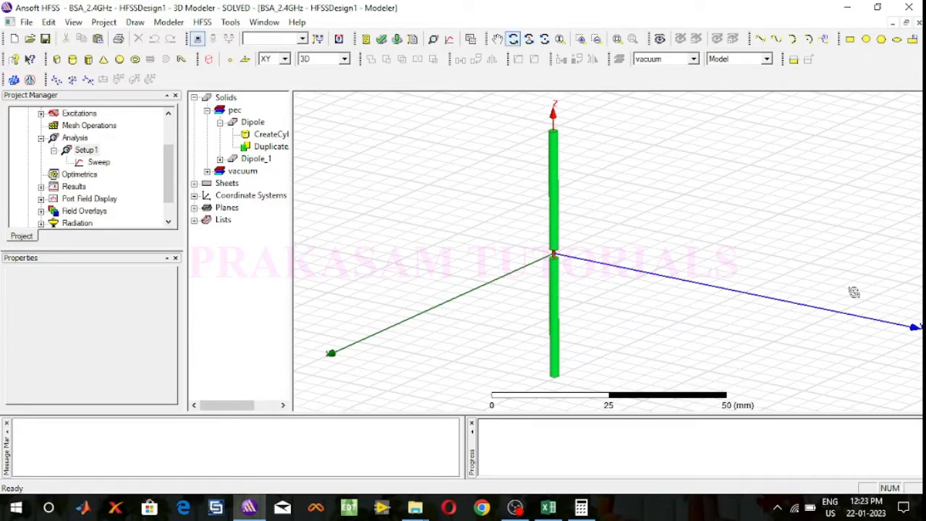
pyautogui.moveTo(854, 292); pyautogui.dragTo(891, 269)
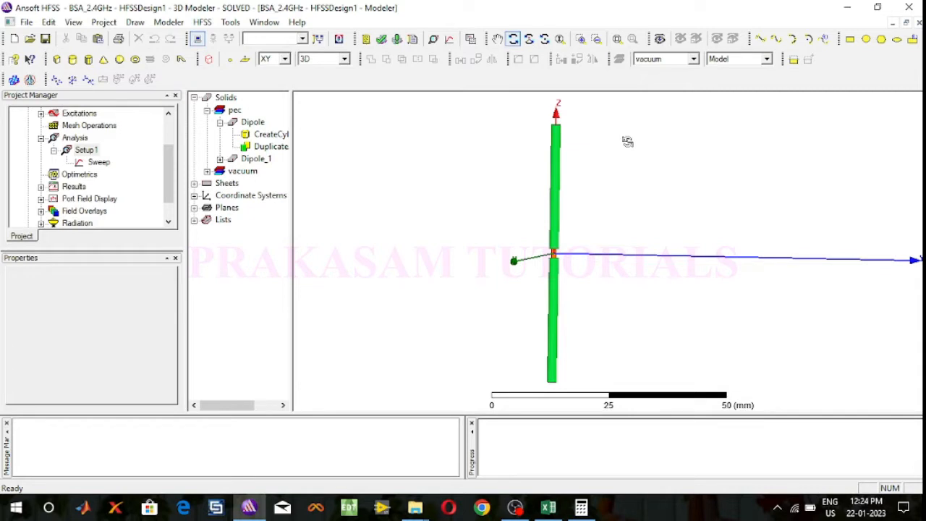
pyautogui.click(513, 38)
pyautogui.moveTo(533, 120); pyautogui.dragTo(576, 388)
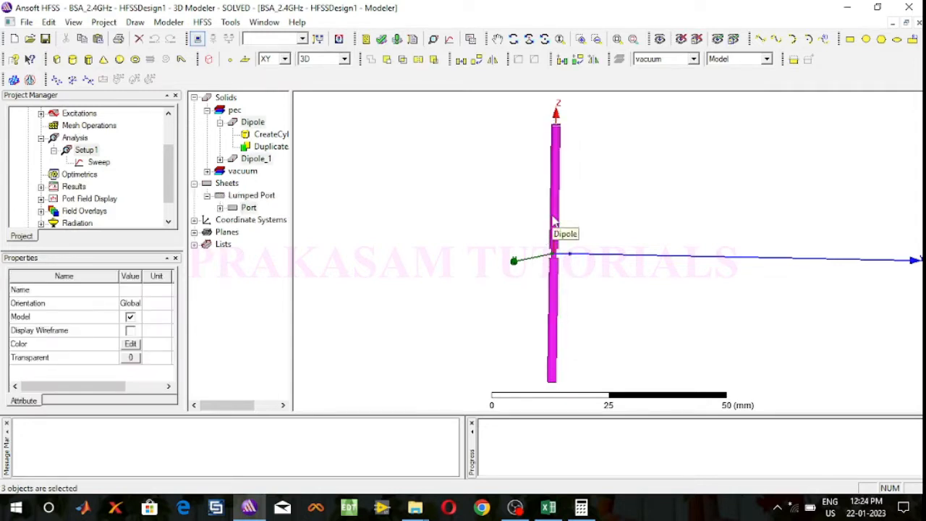
pyautogui.click(562, 61)
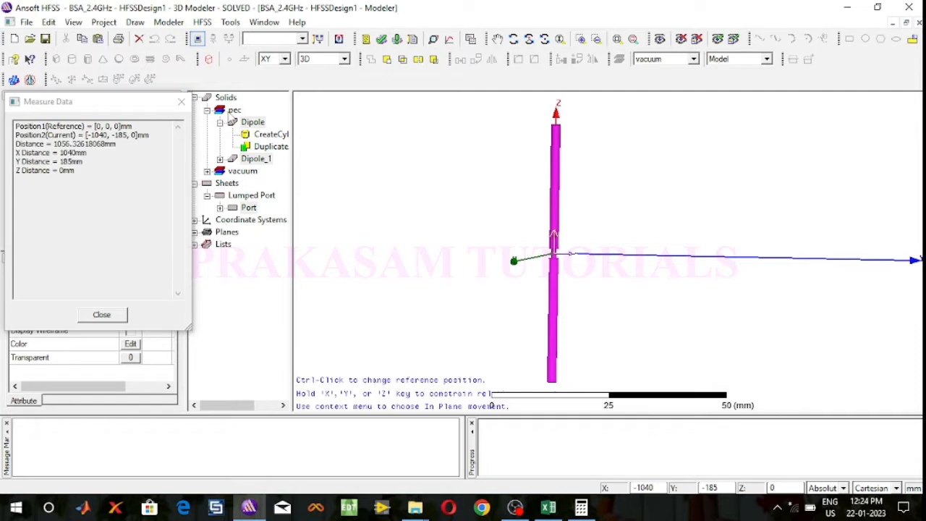
pyautogui.click(180, 101)
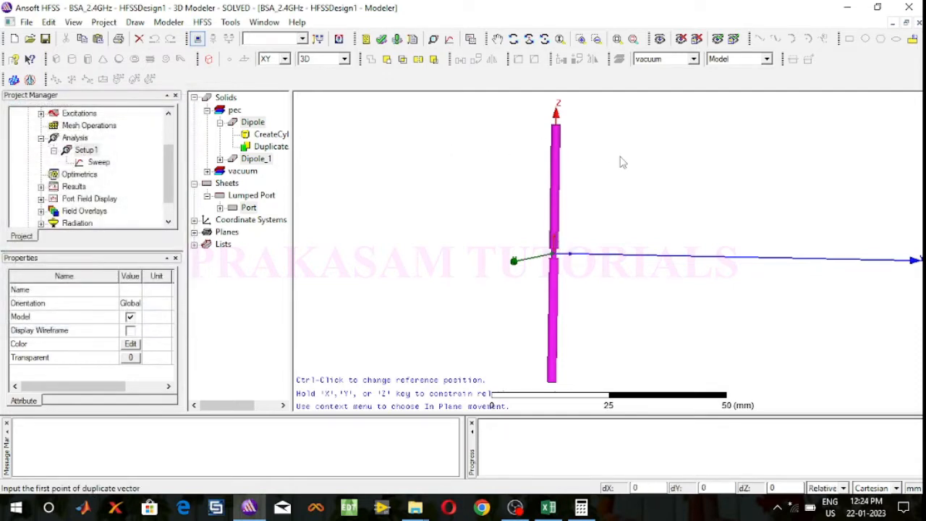
pyautogui.click(552, 255)
pyautogui.click(672, 157)
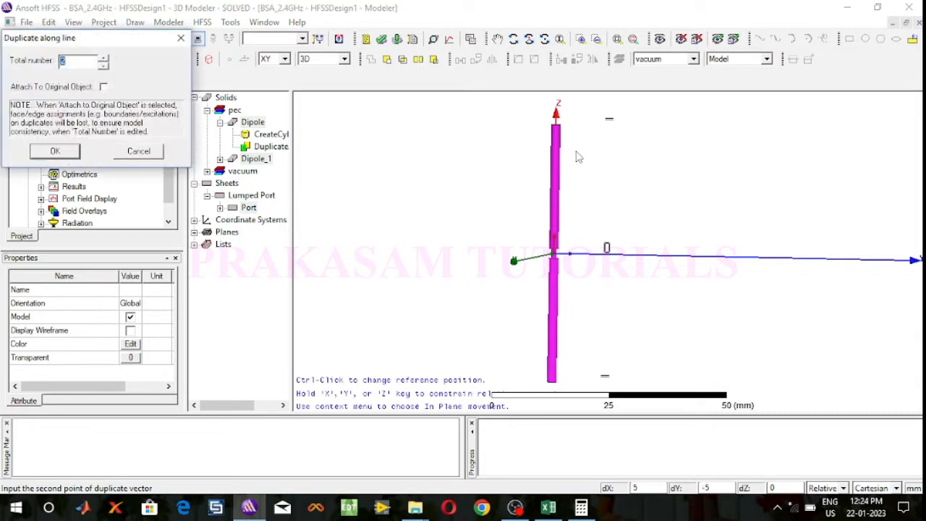
pyautogui.click(181, 38)
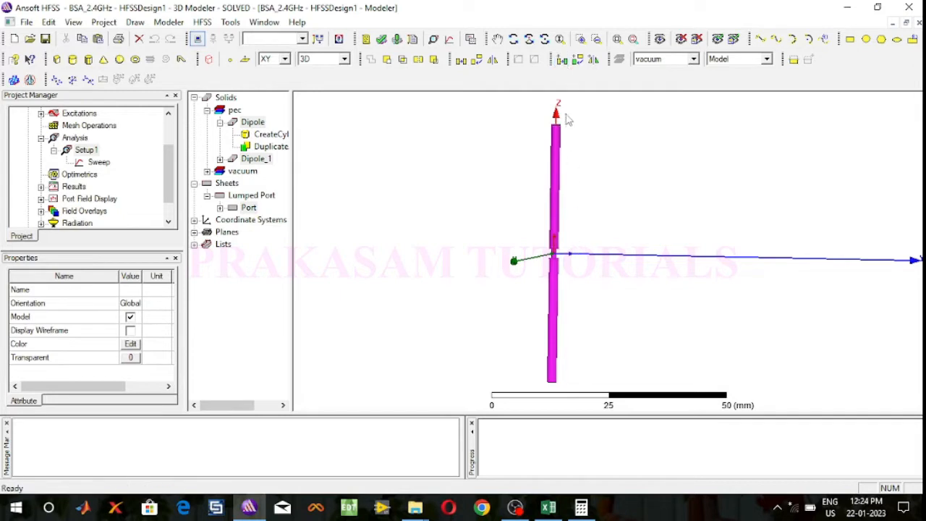
# - Duplicate the dipole arms and port along a line from the port's centre to its edge midpoint, 0.52 mm along Y, total number 4
pyautogui.click(562, 58)
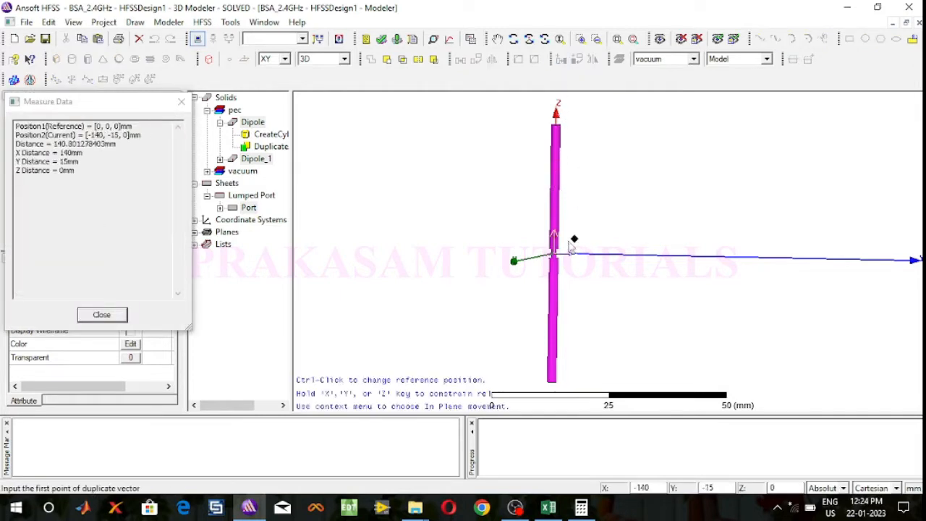
pyautogui.scroll(1, 555, 260)
pyautogui.scroll(1, 555, 259)
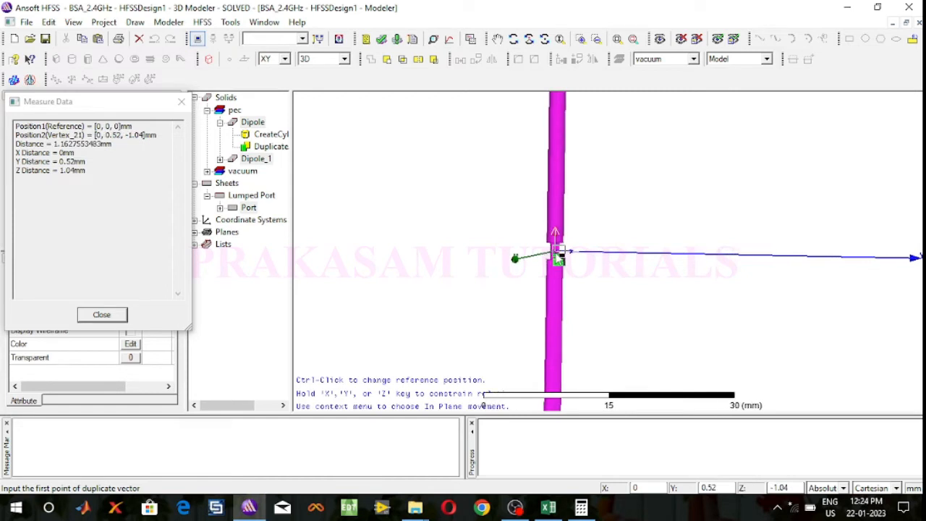
pyautogui.scroll(1, 557, 256)
pyautogui.scroll(3, 557, 255)
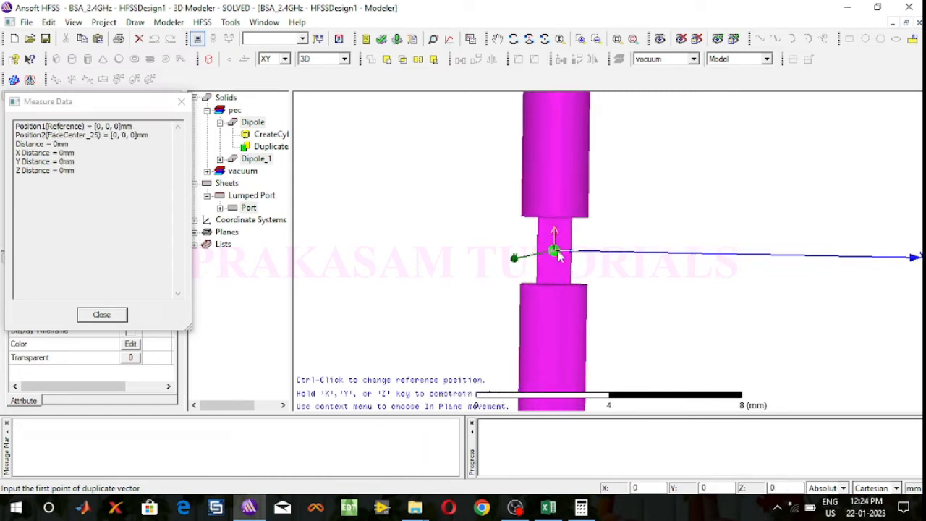
pyautogui.click(554, 250)
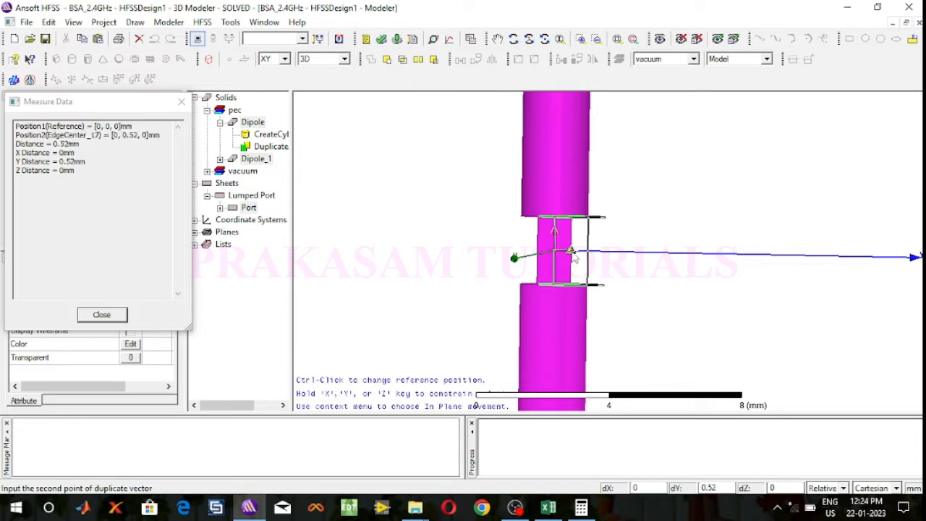
pyautogui.click(570, 252)
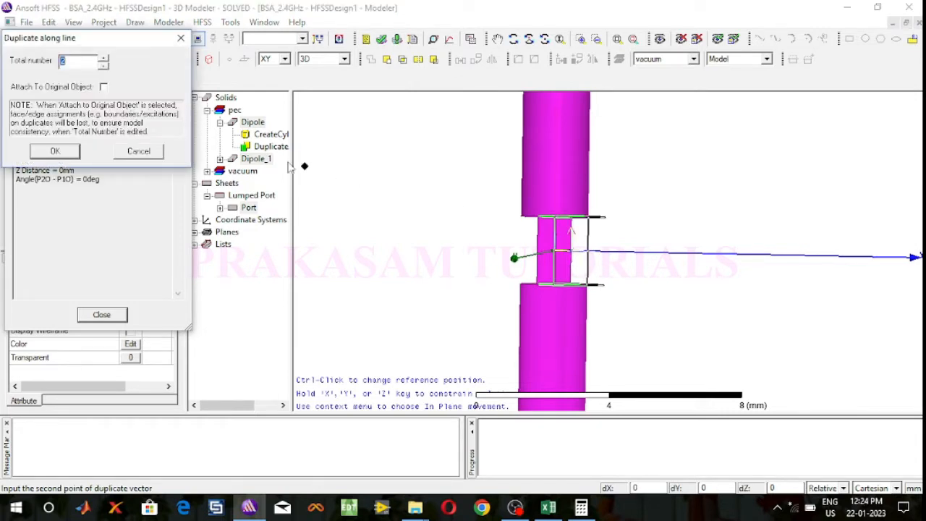
pyautogui.click(105, 59)
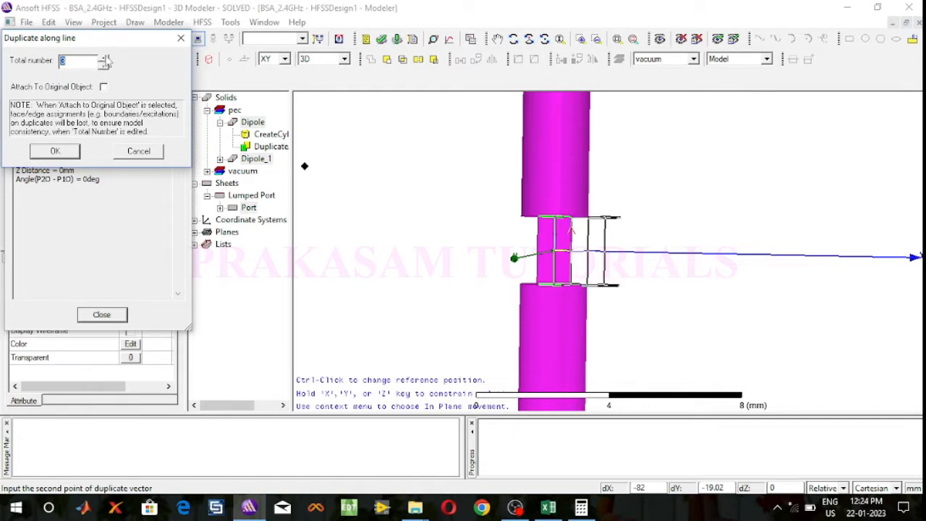
pyautogui.click(105, 59)
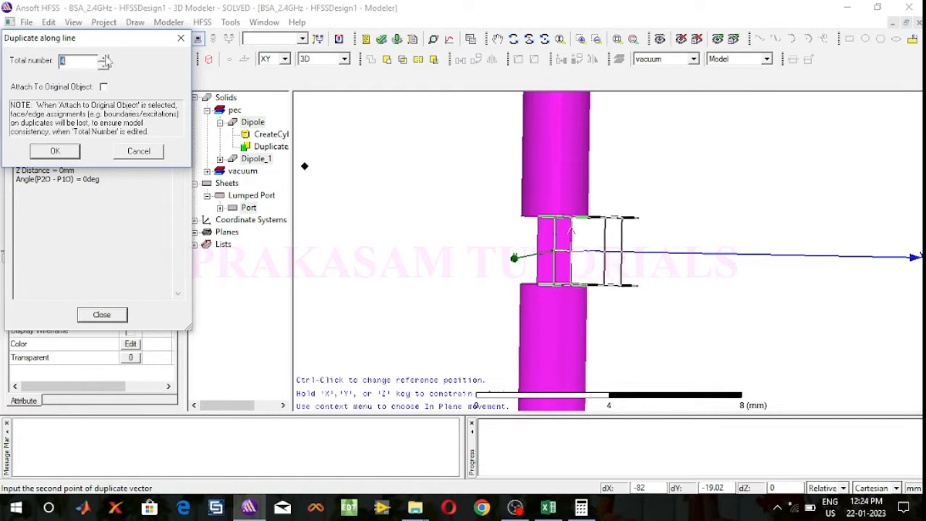
pyautogui.click(55, 151)
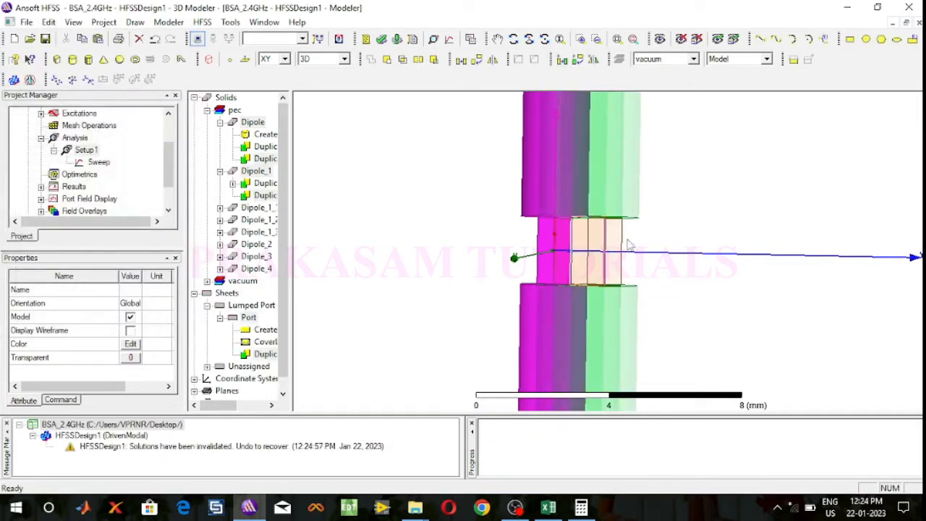
# - Set the Y component of the Dipole object's DuplicateAlongLine vector to 62.5 mm
pyautogui.click(728, 194)
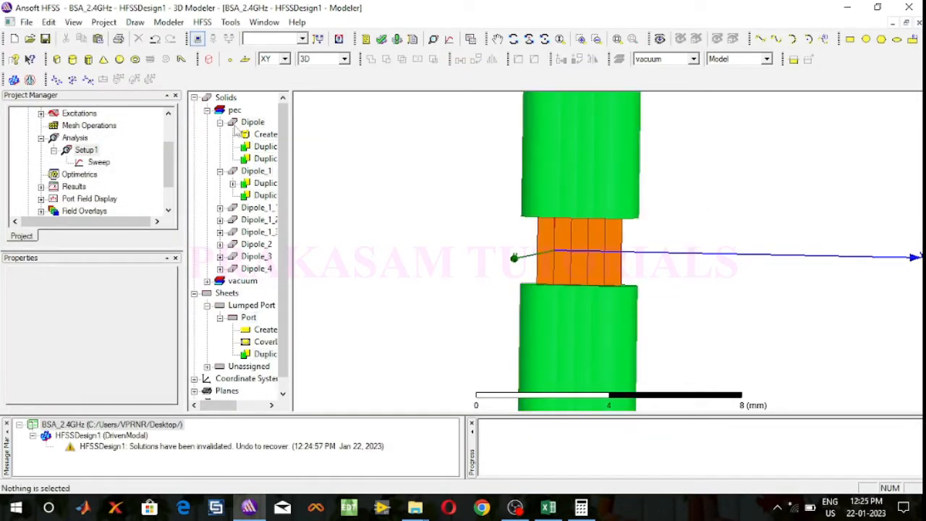
pyautogui.click(253, 123)
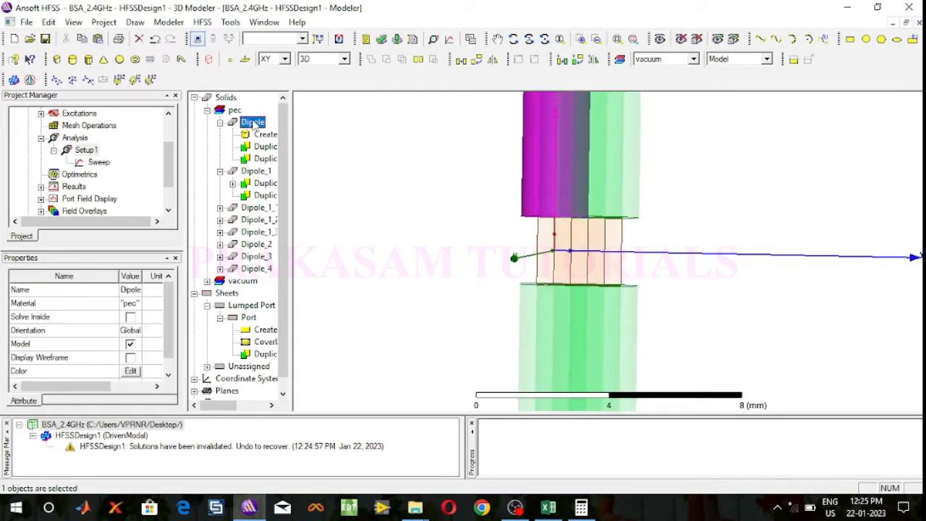
pyautogui.click(261, 207)
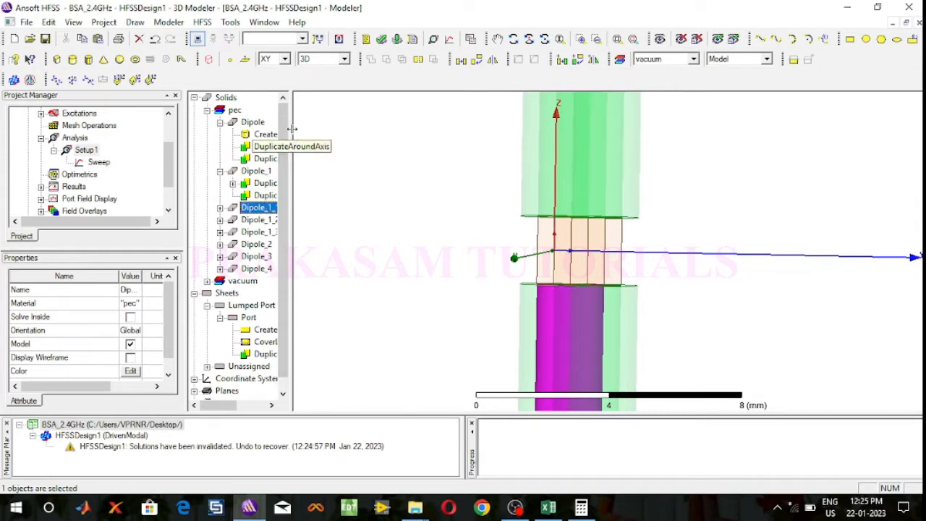
pyautogui.moveTo(291, 129); pyautogui.dragTo(376, 127)
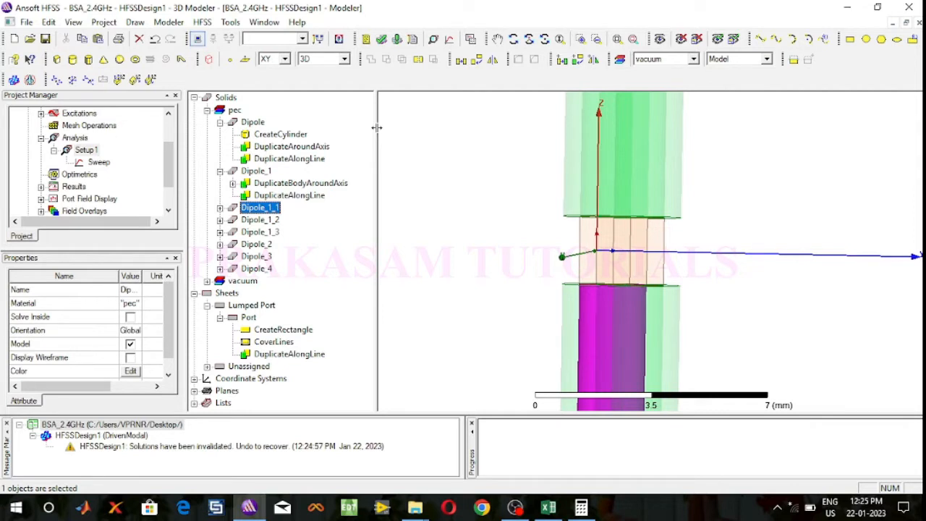
pyautogui.click(252, 122)
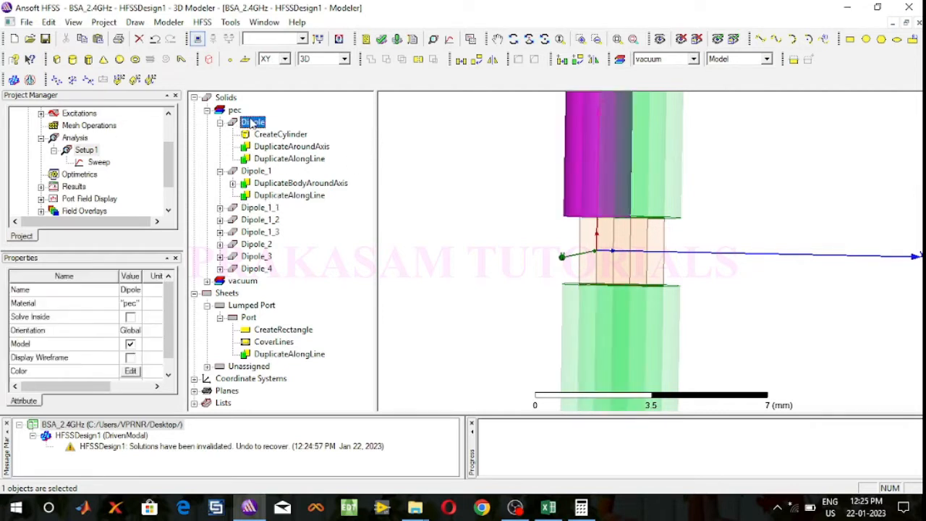
pyautogui.doubleClick(289, 159)
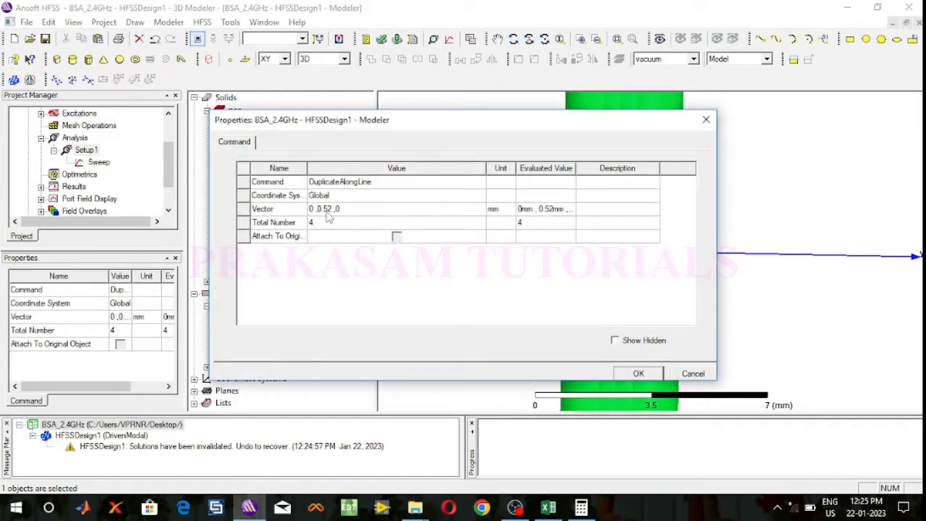
pyautogui.click(331, 209)
pyautogui.click(332, 209)
pyautogui.click(333, 209)
pyautogui.moveTo(332, 209); pyautogui.dragTo(320, 208)
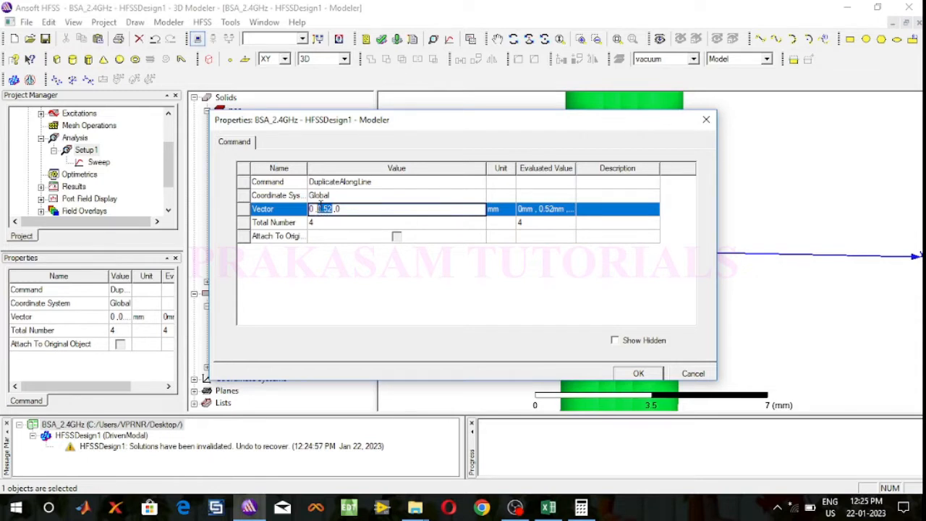
pyautogui.write('.625')
pyautogui.click(638, 374)
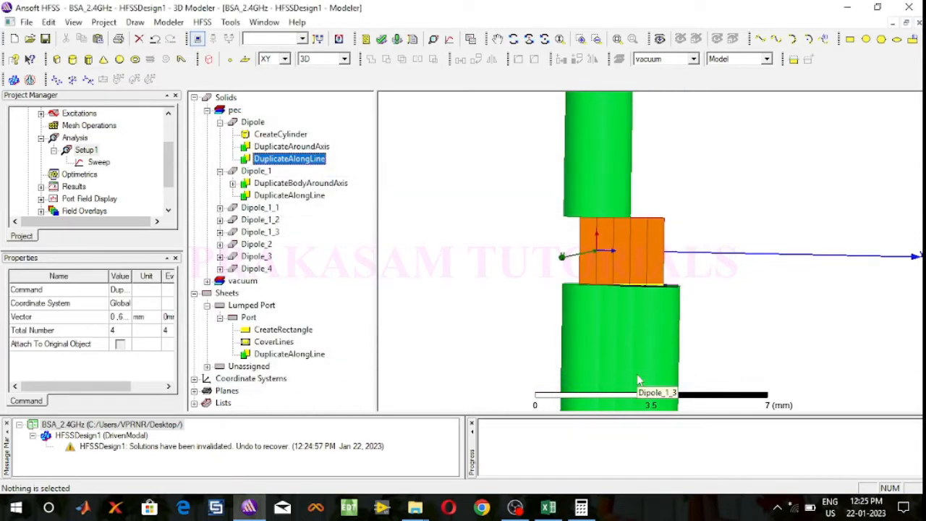
# - Set the Y component of Dipole_1's DuplicateAlongLine vector to 62.5 mm, reached through the Dipole_1_1 duplicate
pyautogui.click(616, 39)
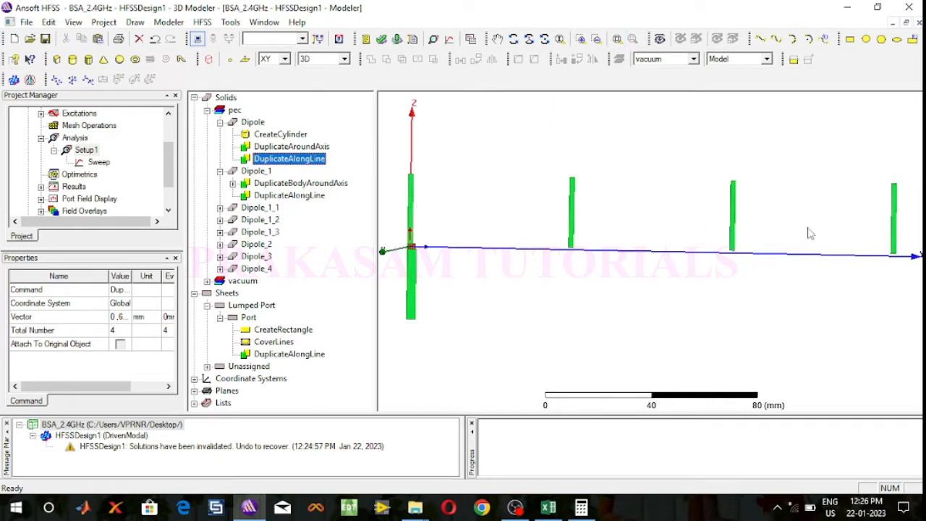
pyautogui.click(269, 209)
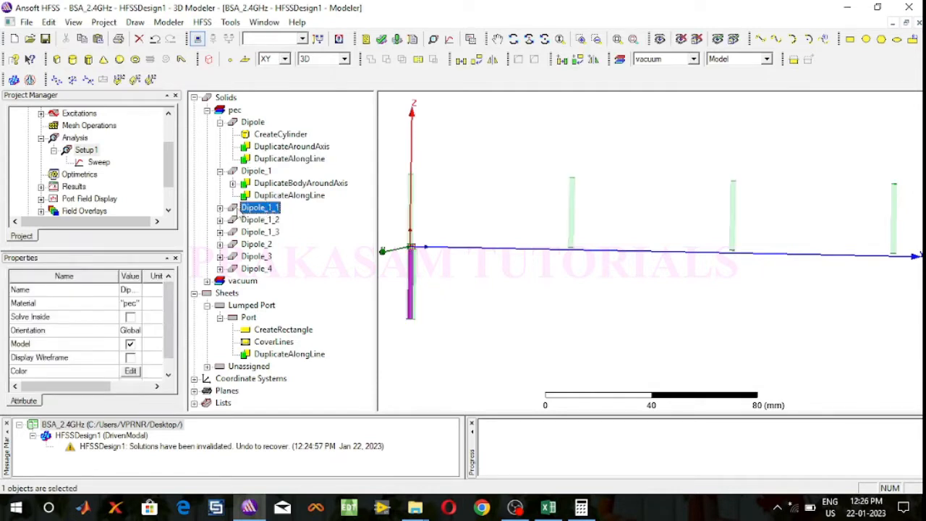
pyautogui.click(220, 207)
pyautogui.click(232, 220)
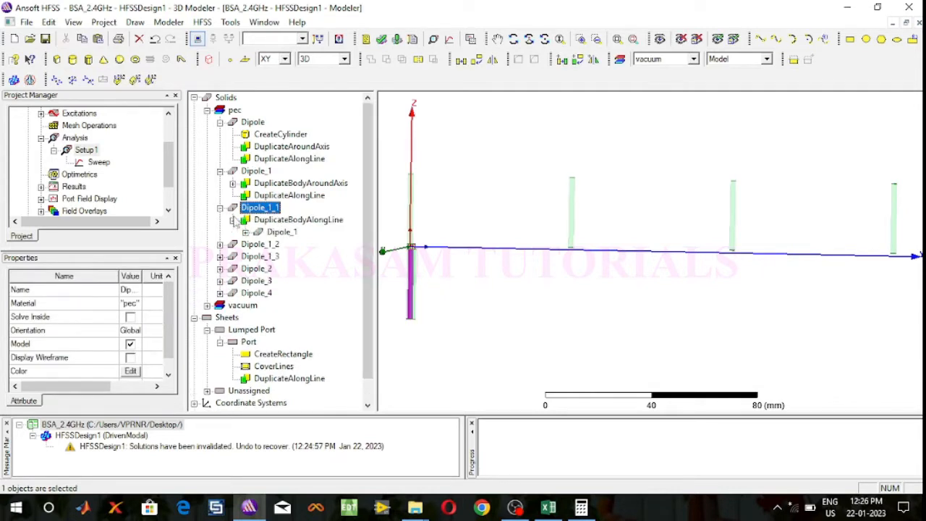
pyautogui.click(246, 232)
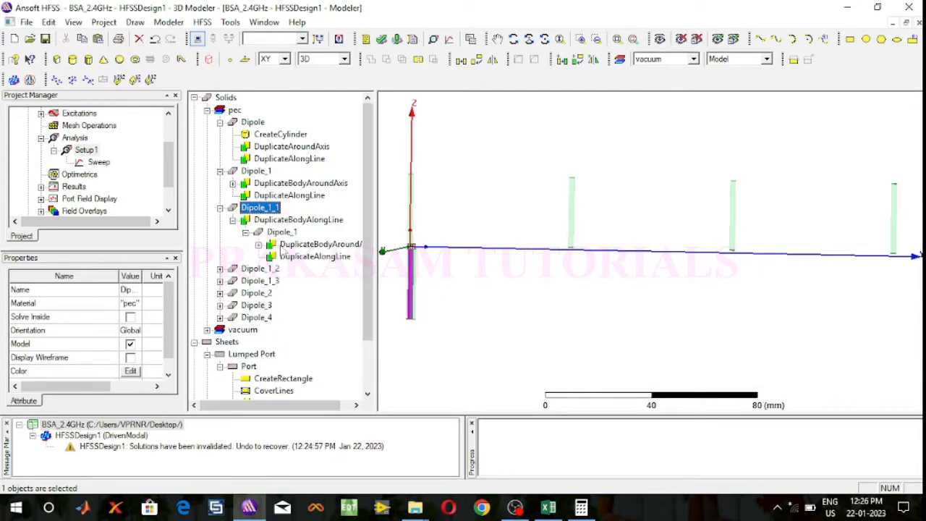
pyautogui.doubleClick(325, 257)
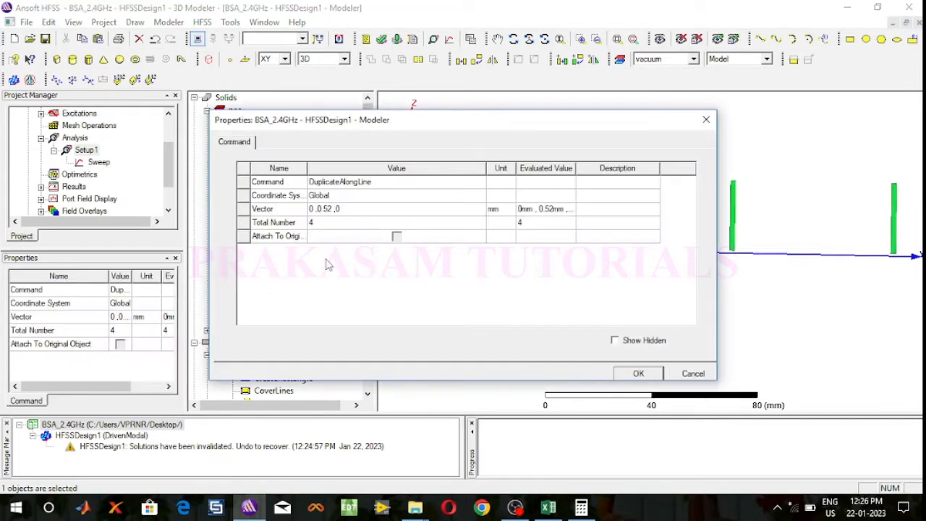
pyautogui.click(329, 209)
pyautogui.click(330, 209)
pyautogui.moveTo(333, 209); pyautogui.dragTo(318, 210)
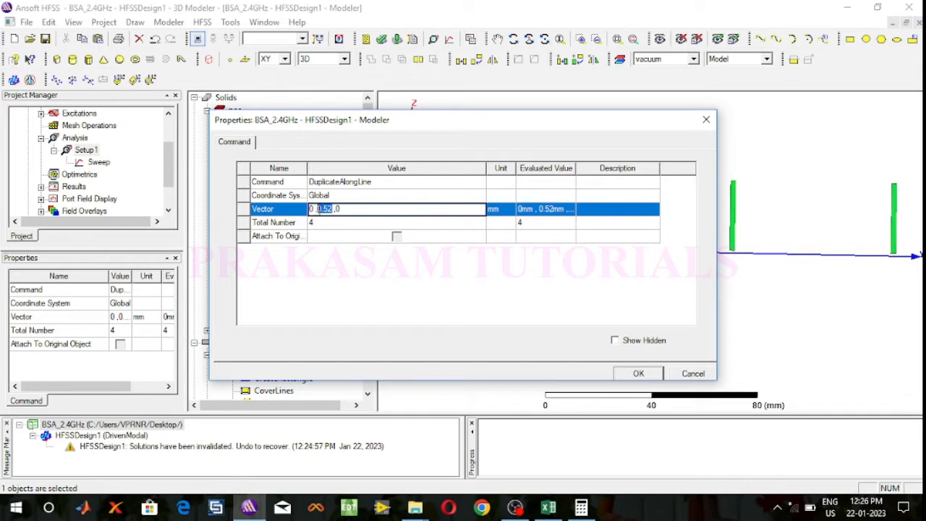
pyautogui.write('62.6')
pyautogui.press('BackSpace')
pyautogui.write('5')
pyautogui.click(651, 374)
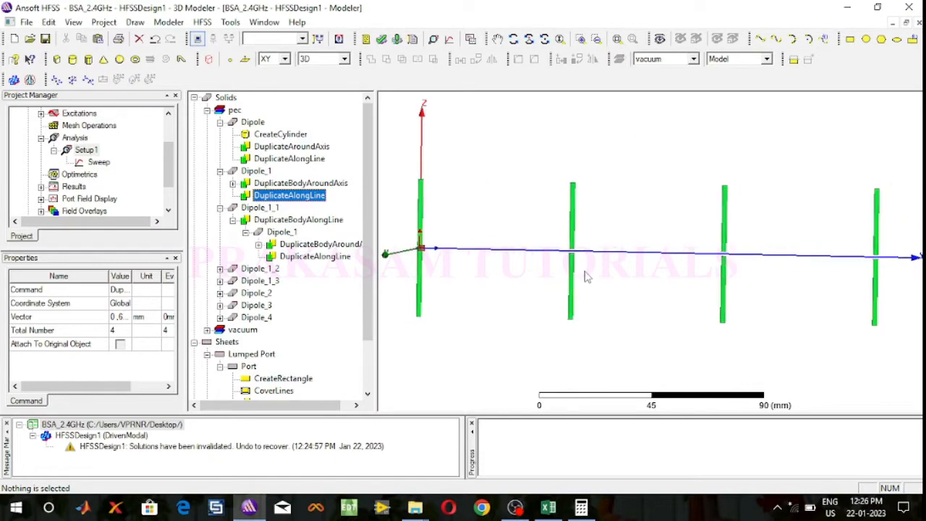
# - Set the Y component of the Port sheet's DuplicateAlongLine vector to 62.5 mm, after checking the properties of its CreateRectangle operation
pyautogui.click(513, 38)
pyautogui.moveTo(782, 199); pyautogui.dragTo(746, 208)
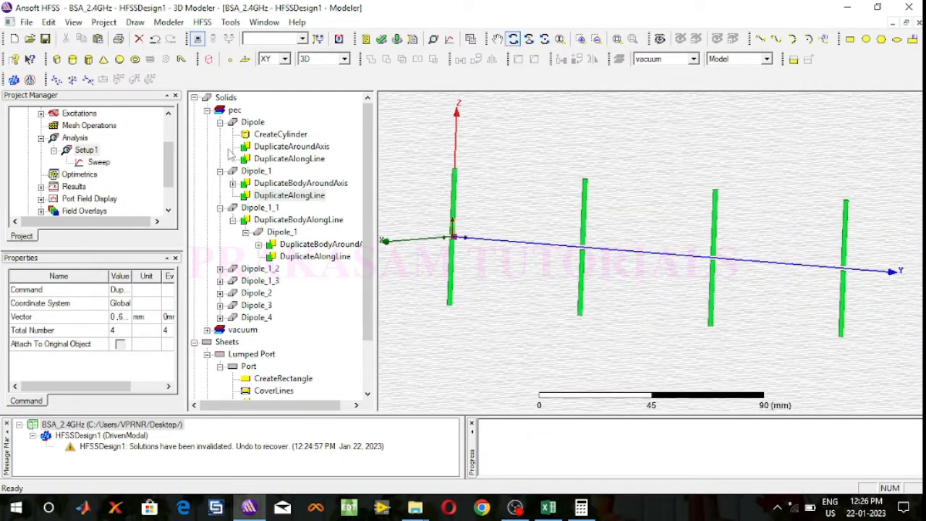
pyautogui.click(219, 121)
pyautogui.click(207, 110)
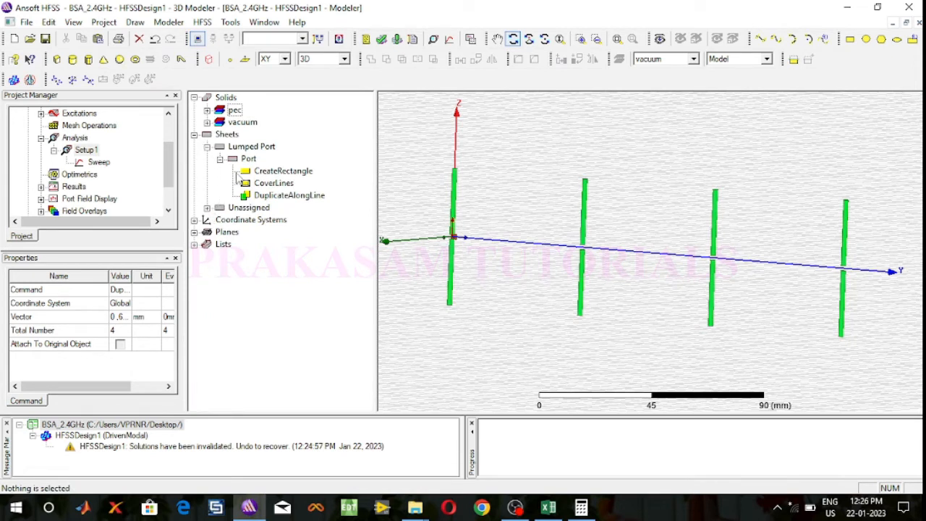
pyautogui.click(253, 161)
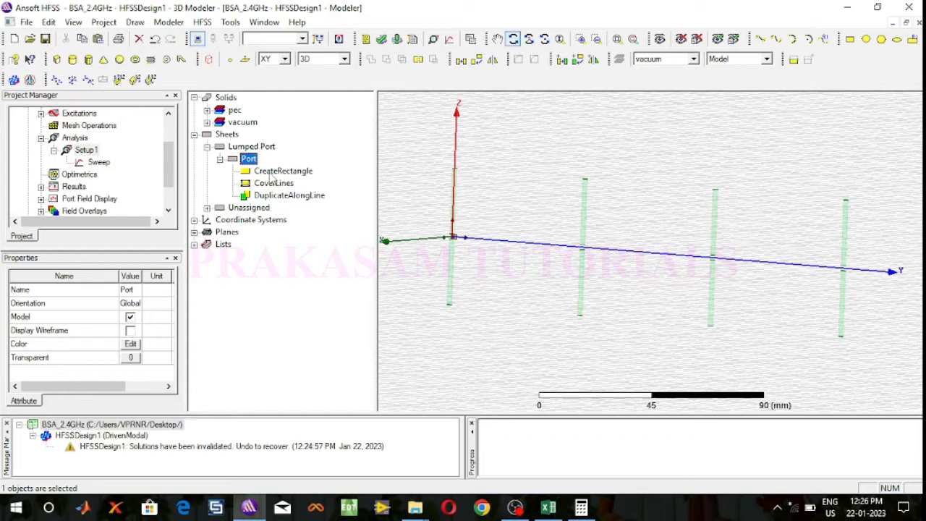
pyautogui.doubleClick(273, 172)
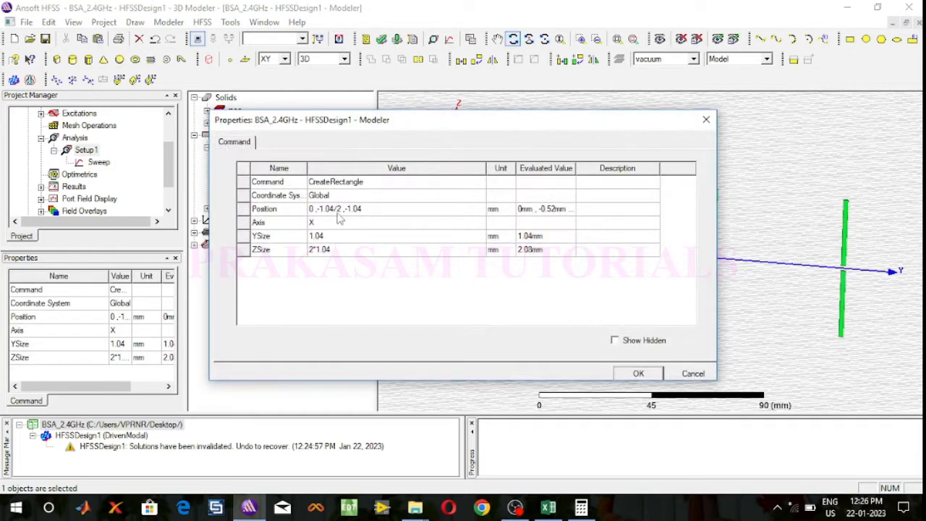
pyautogui.click(692, 373)
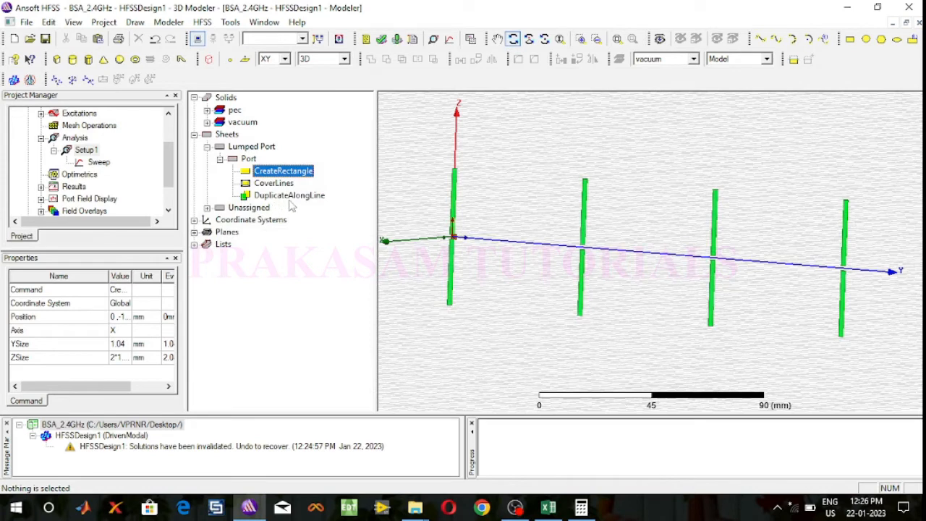
pyautogui.doubleClick(296, 195)
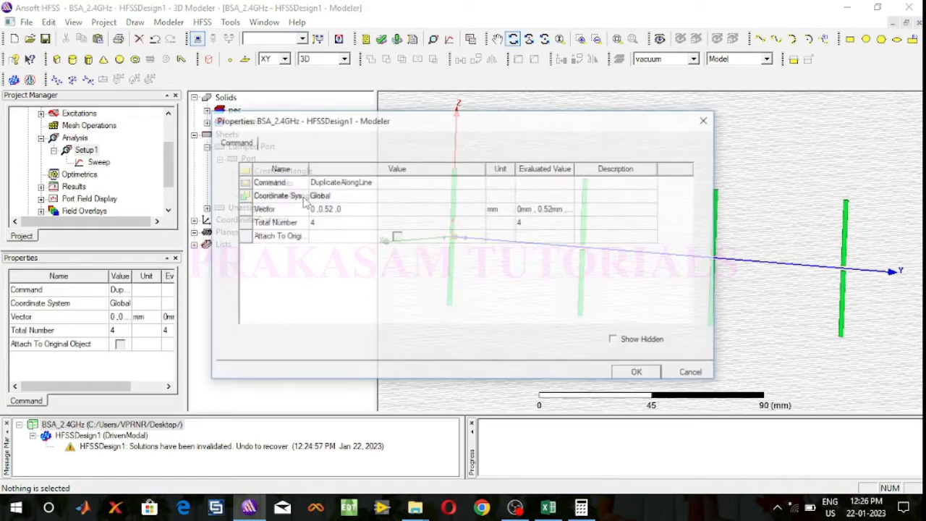
pyautogui.click(334, 209)
pyautogui.click(333, 209)
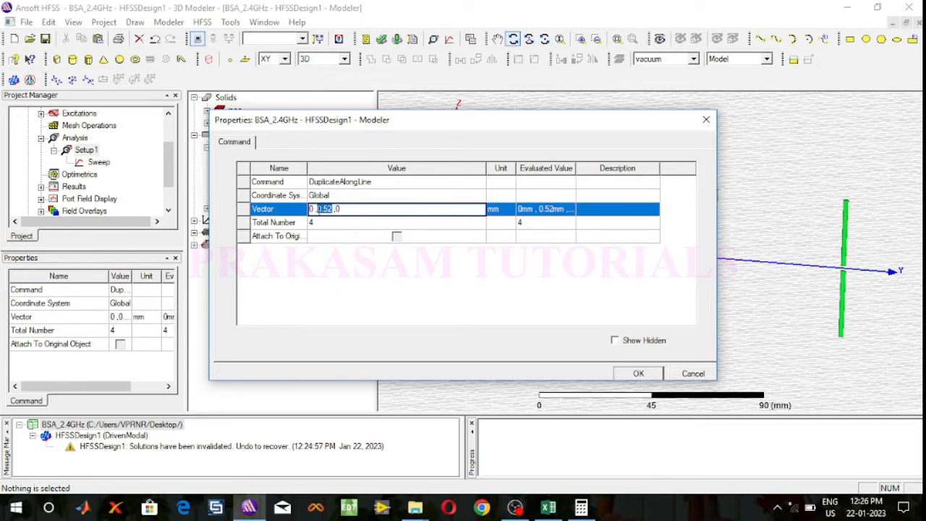
pyautogui.write('62')
pyautogui.click(637, 374)
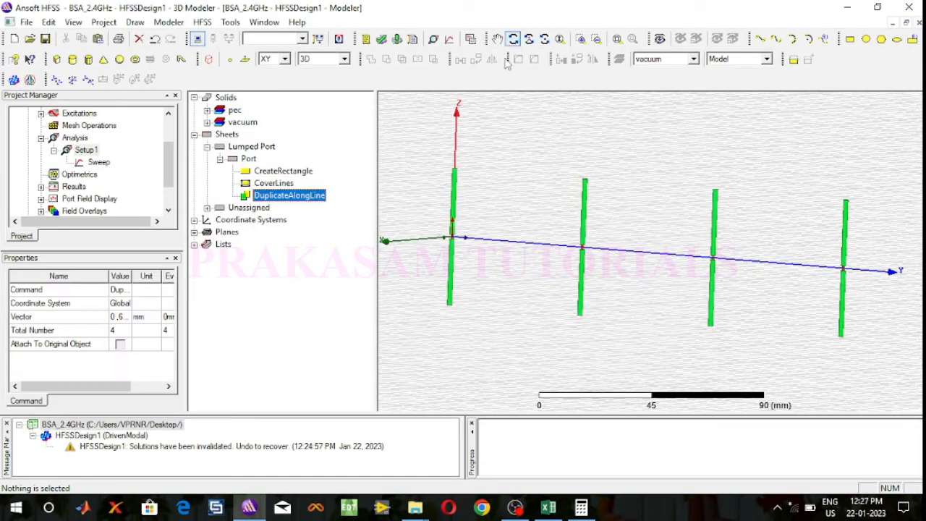
# - Examine the four dipoles and the port sheets in their gaps, up close and across the whole array
pyautogui.scroll(3, 460, 258)
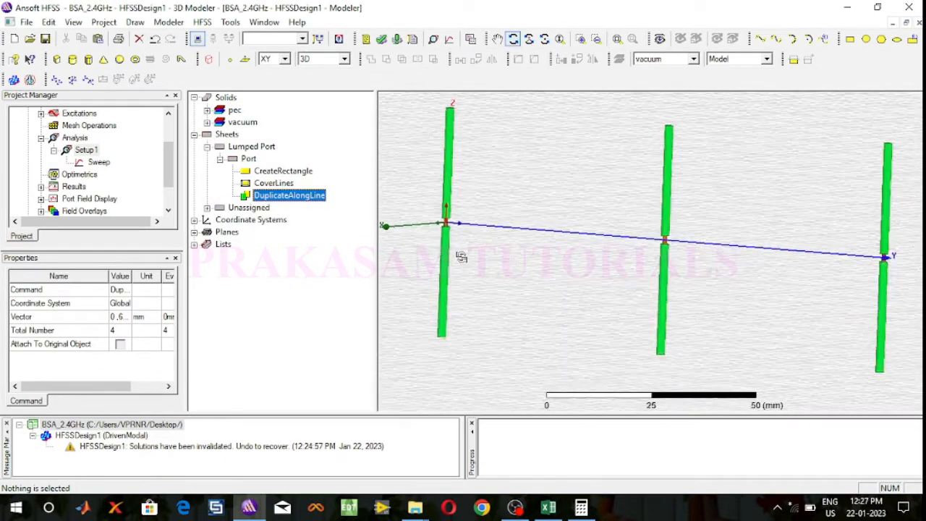
pyautogui.scroll(1, 462, 257)
pyautogui.scroll(-3, 461, 257)
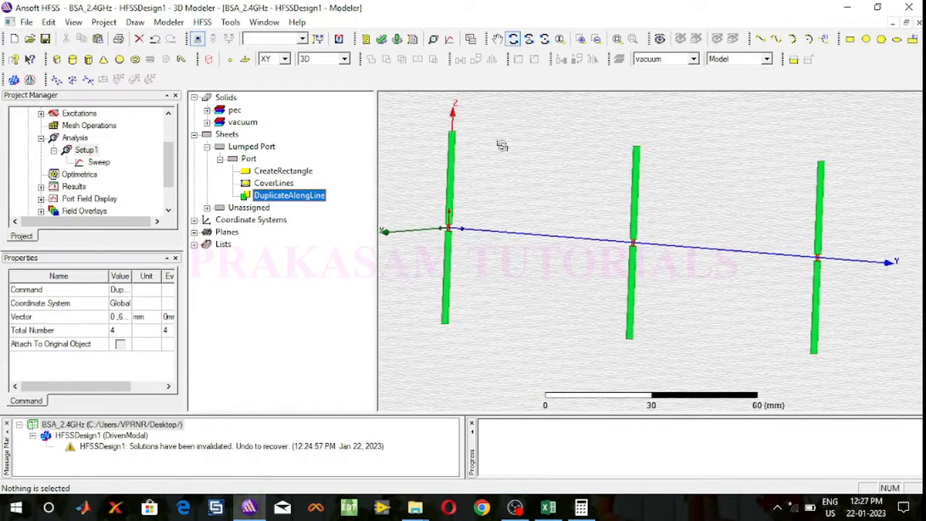
pyautogui.click(513, 40)
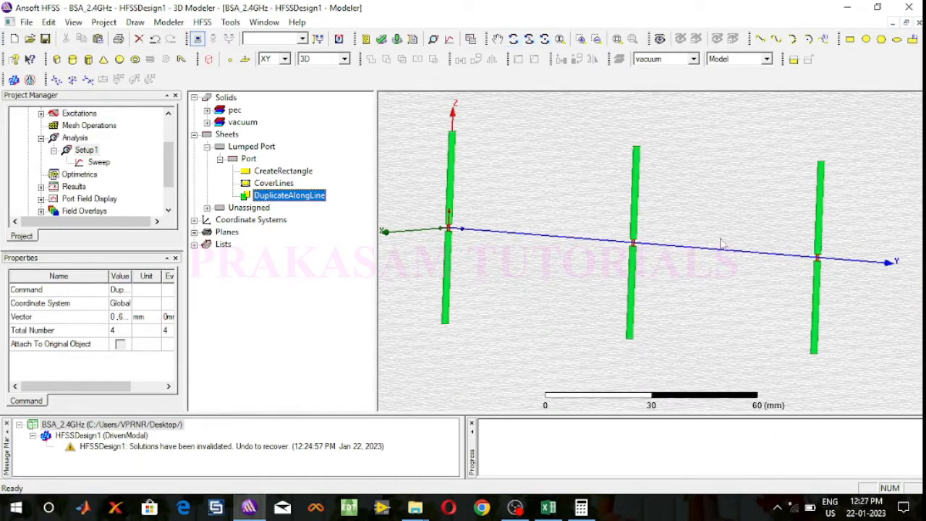
pyautogui.click(830, 312)
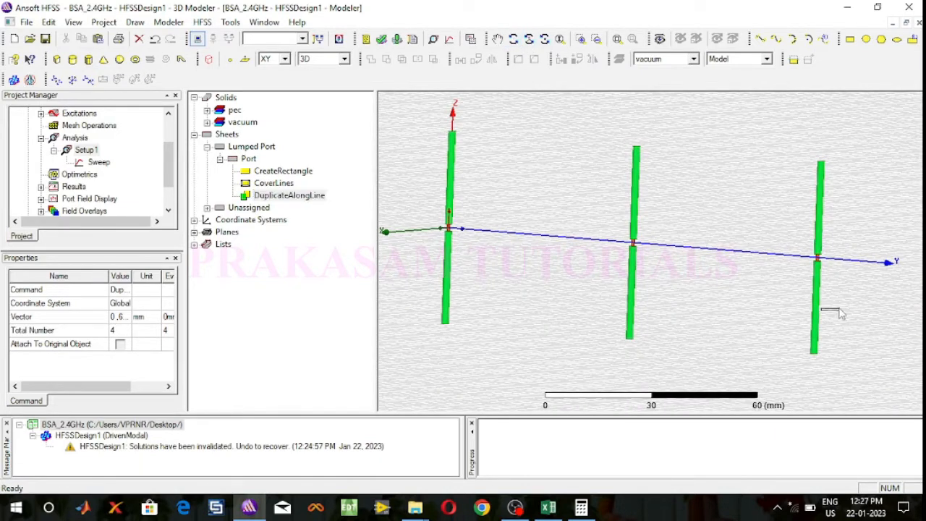
pyautogui.click(511, 39)
pyautogui.moveTo(525, 178); pyautogui.dragTo(581, 260)
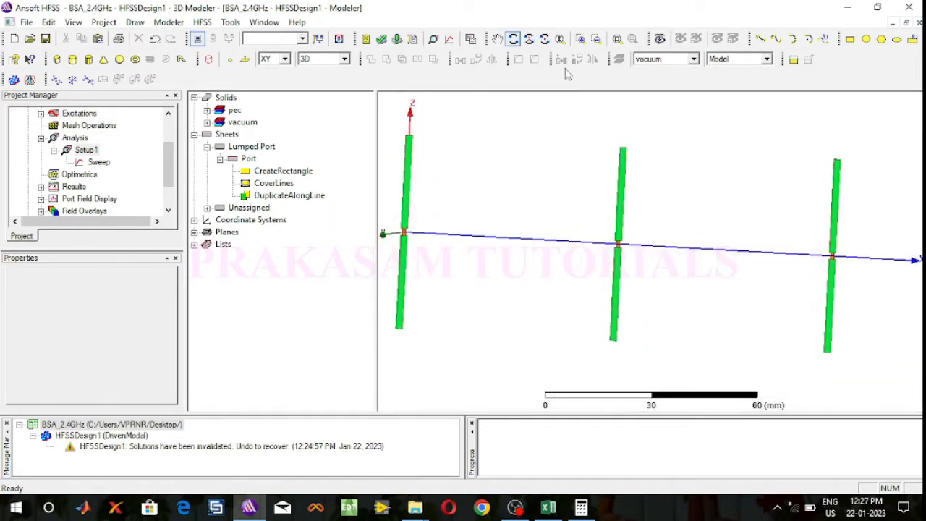
pyautogui.click(616, 41)
pyautogui.moveTo(509, 297)
pyautogui.mouseDown()
pyautogui.moveTo(526, 291)
pyautogui.moveTo(509, 295)
pyautogui.mouseUp()
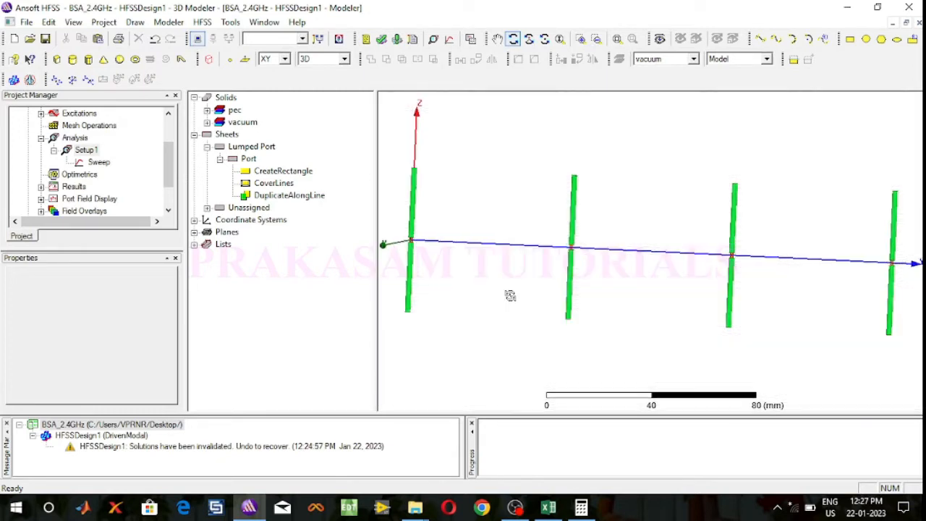
# - Set the drawing plane to YZ and bring the first dipole's port sheet into close view
pyautogui.click(285, 59)
pyautogui.click(281, 80)
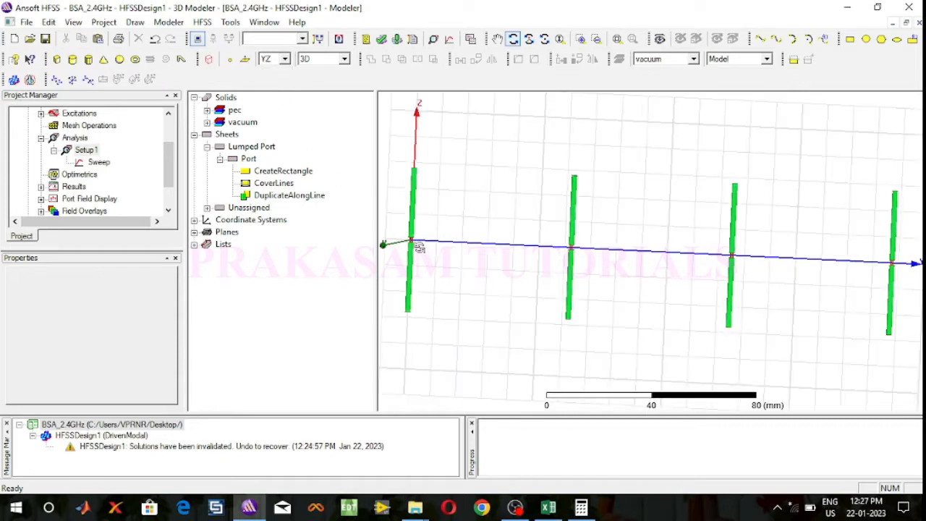
pyautogui.scroll(5, 413, 242)
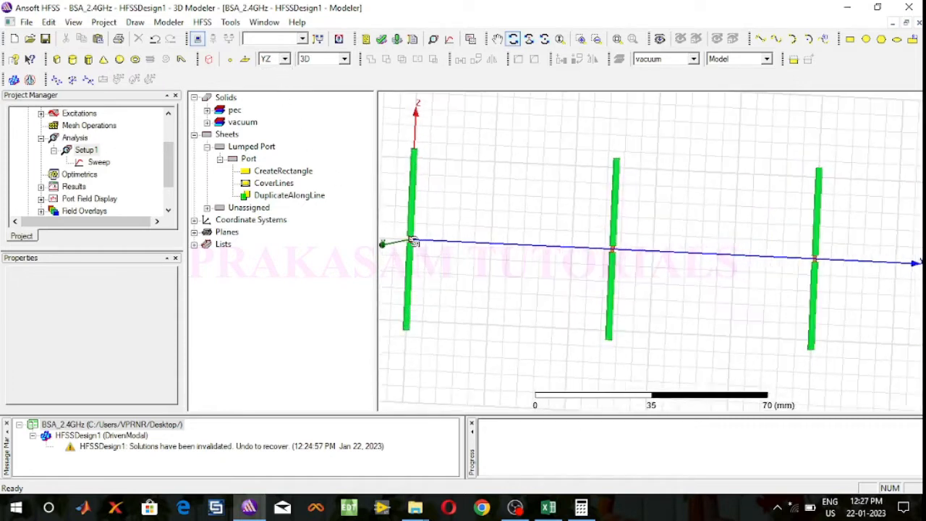
pyautogui.scroll(5, 409, 239)
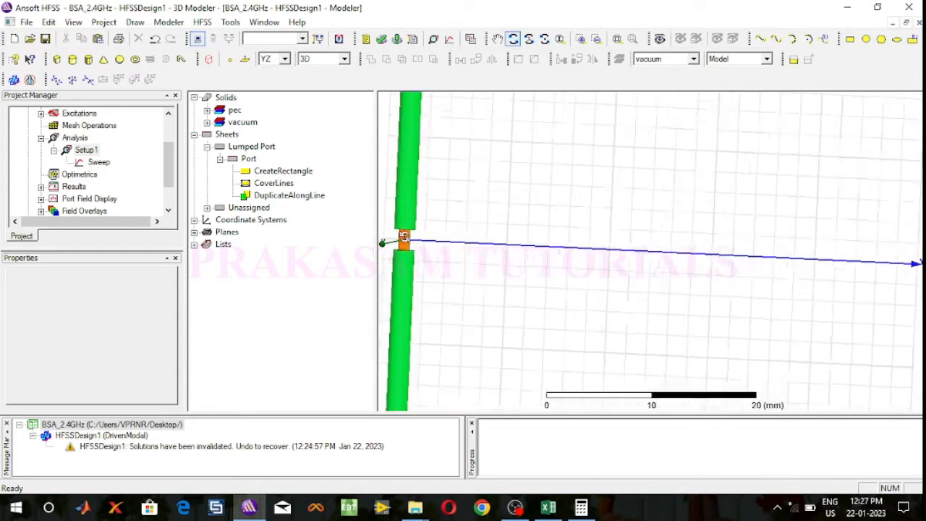
pyautogui.scroll(4, 397, 239)
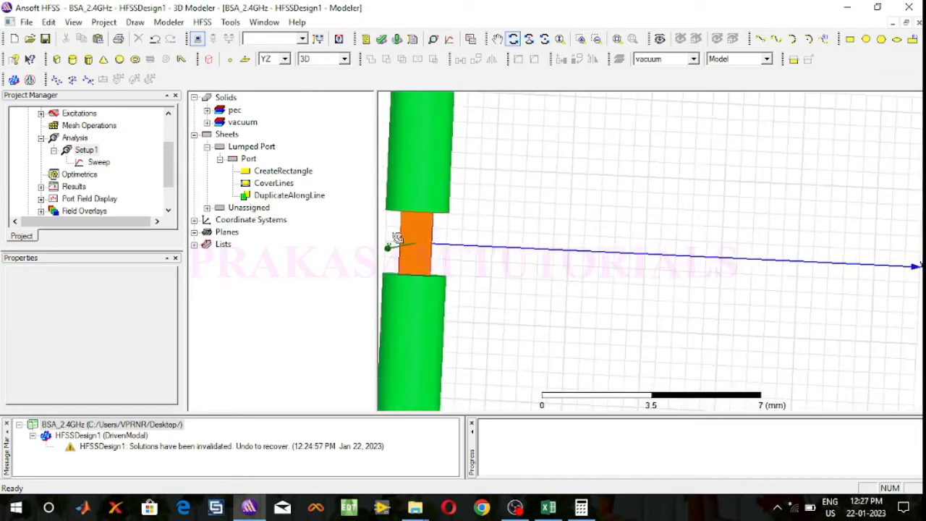
# - Set the full port impedance resistance of the existing lumped port excitation 1 to 75 ohm
pyautogui.click(41, 138)
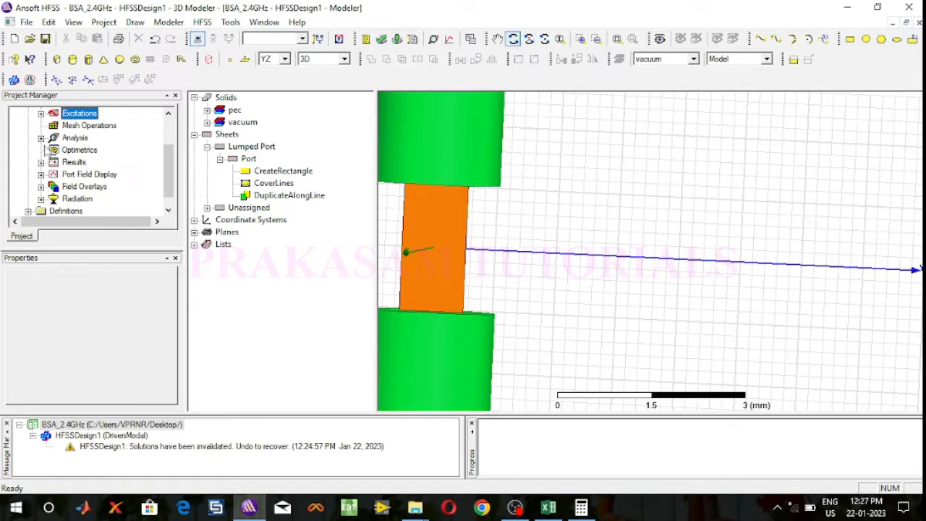
pyautogui.scroll(1, 44, 150)
pyautogui.click(41, 150)
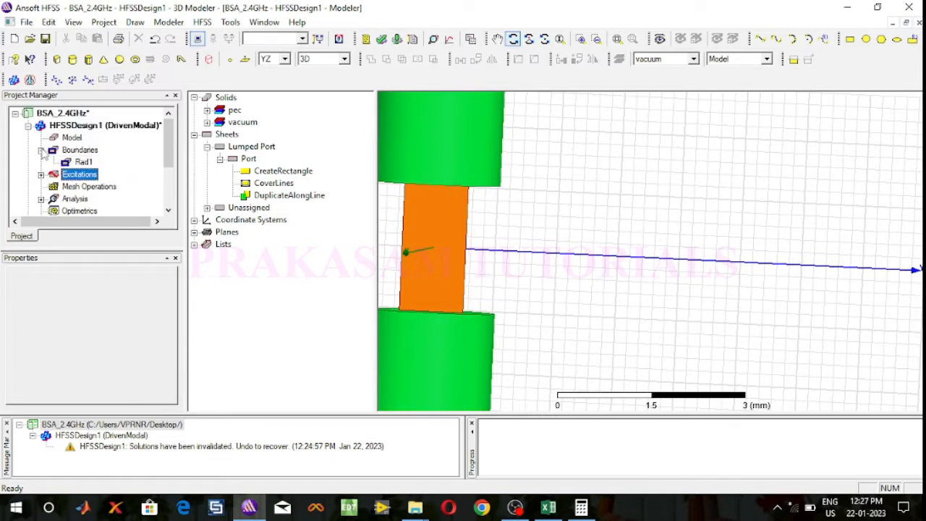
pyautogui.click(42, 150)
pyautogui.click(41, 162)
pyautogui.click(73, 175)
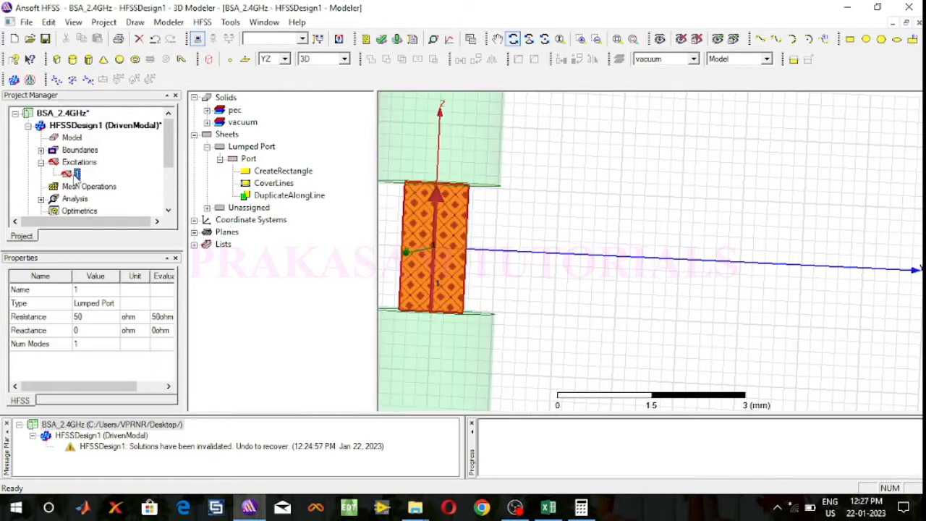
pyautogui.rightClick(76, 176)
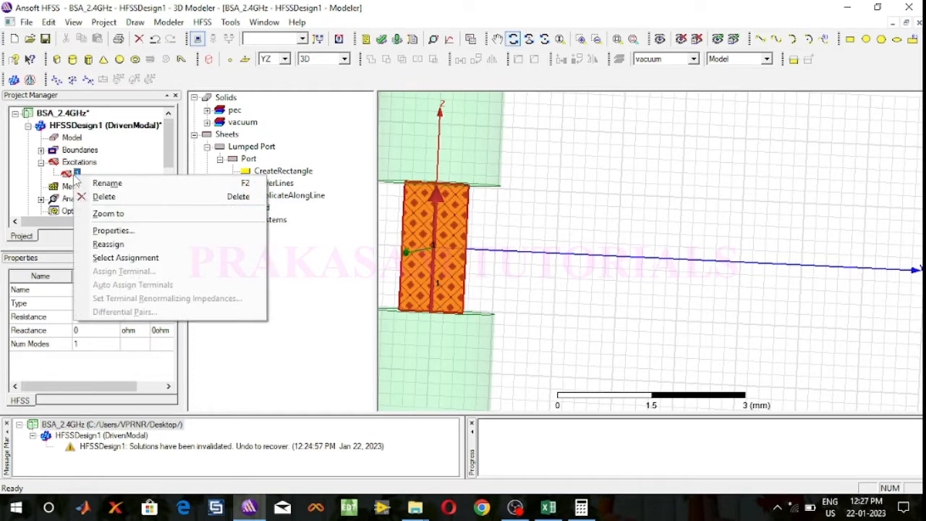
pyautogui.click(113, 231)
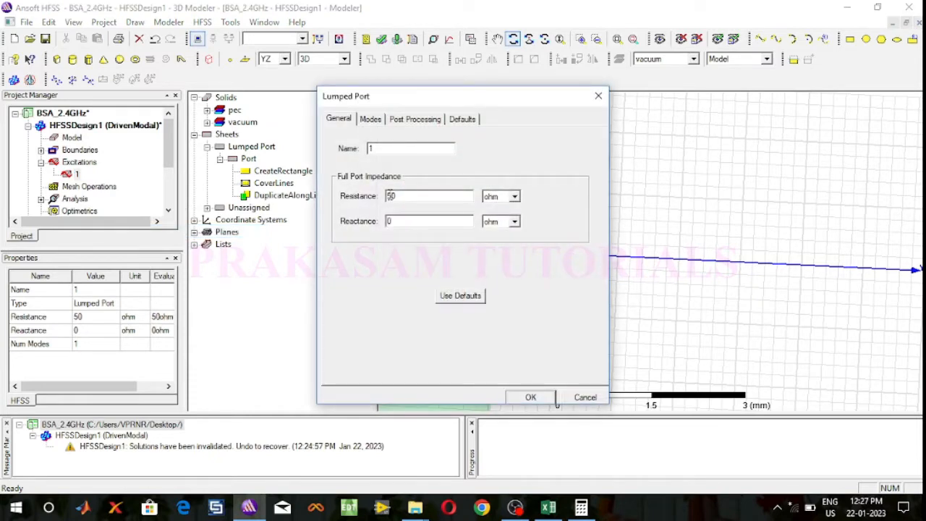
pyautogui.moveTo(403, 205); pyautogui.dragTo(384, 199)
pyautogui.write('7')
# - Set the port renormalization of lumped port 1 to Do Not Renormalize and apply the port settings
pyautogui.click(369, 121)
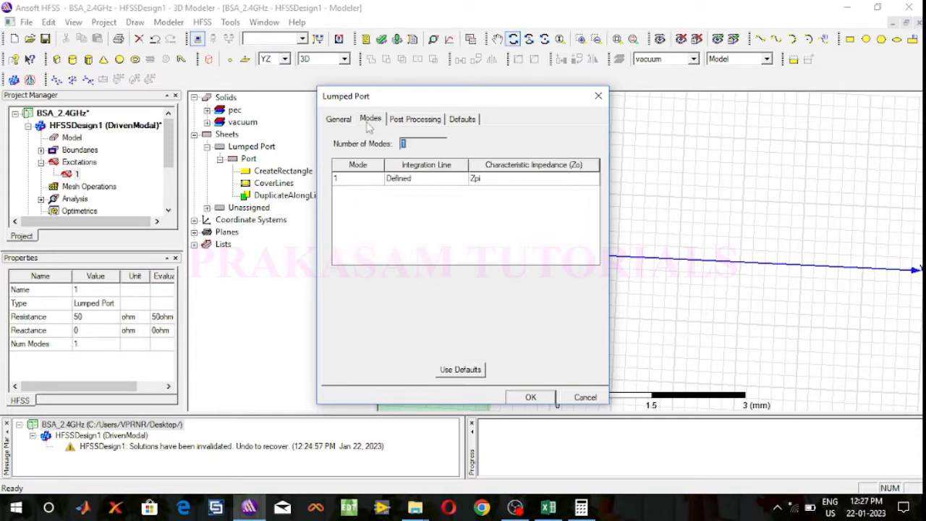
pyautogui.click(413, 119)
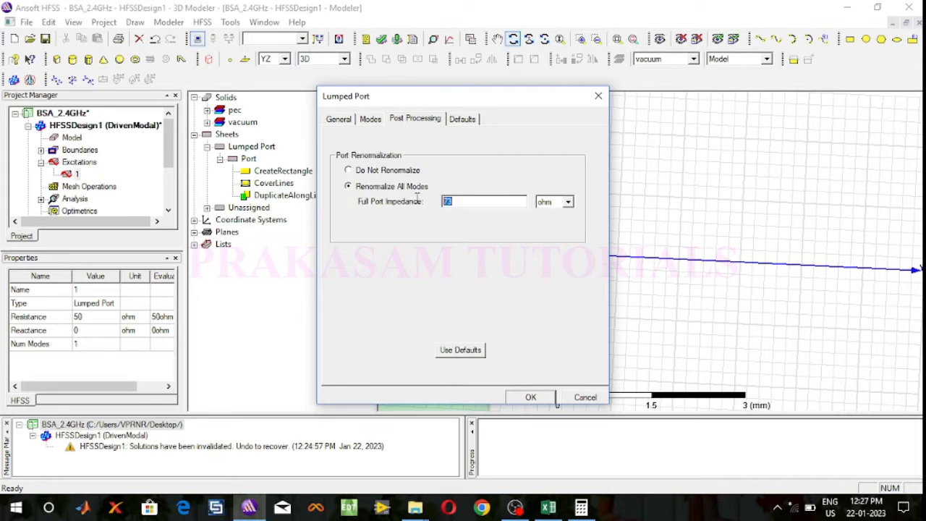
pyautogui.write('5')
pyautogui.click(371, 172)
pyautogui.click(528, 398)
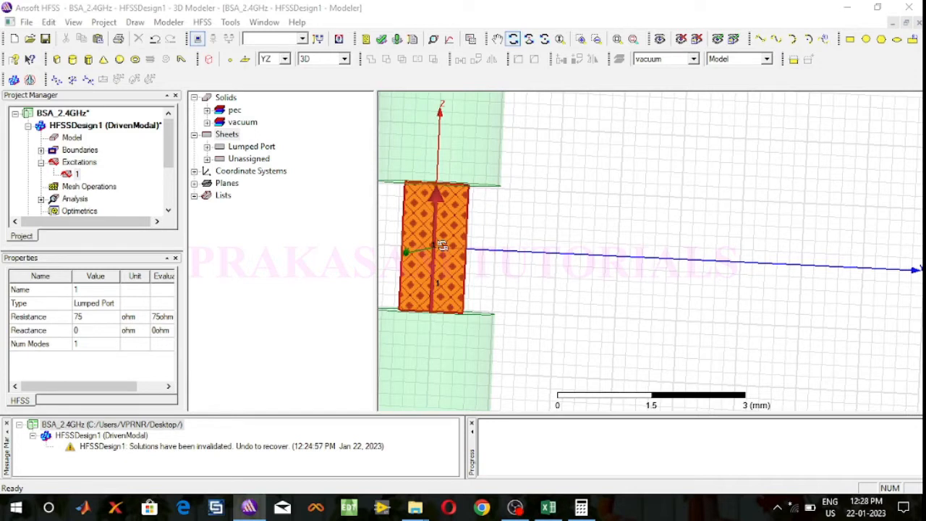
# - Assign a lumped port excitation to the second dipole's port sheet, Port_1, with a full port impedance resistance of 75 ohm
pyautogui.click(616, 39)
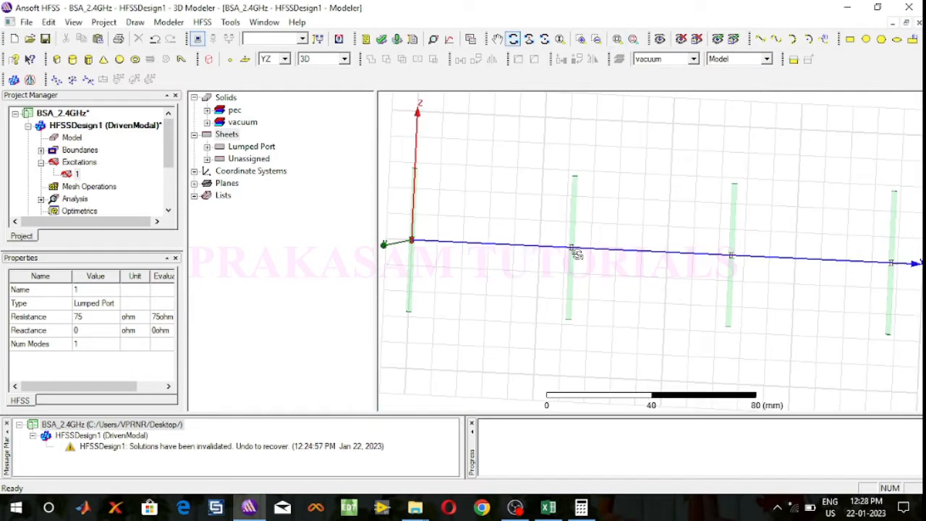
pyautogui.scroll(2, 575, 251)
pyautogui.scroll(5, 576, 253)
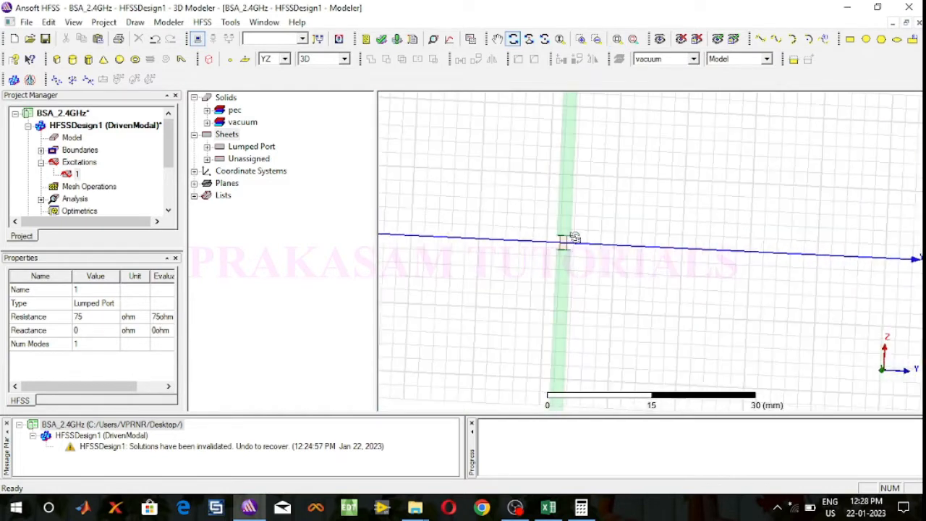
pyautogui.scroll(4, 573, 237)
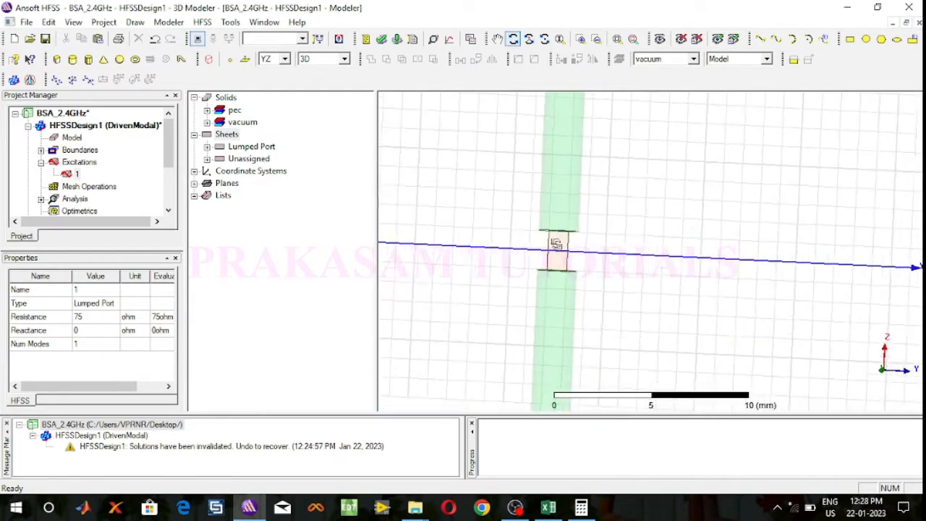
pyautogui.scroll(3, 556, 244)
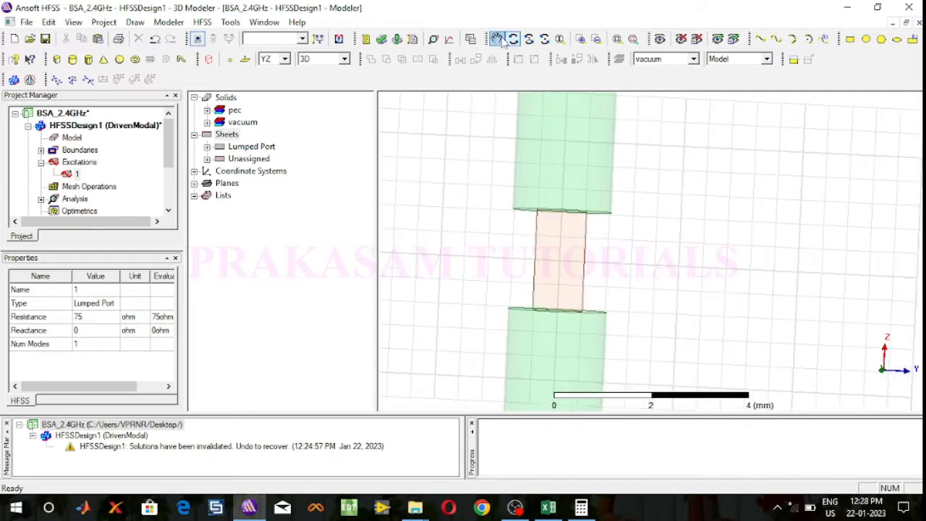
pyautogui.scroll(1, 549, 232)
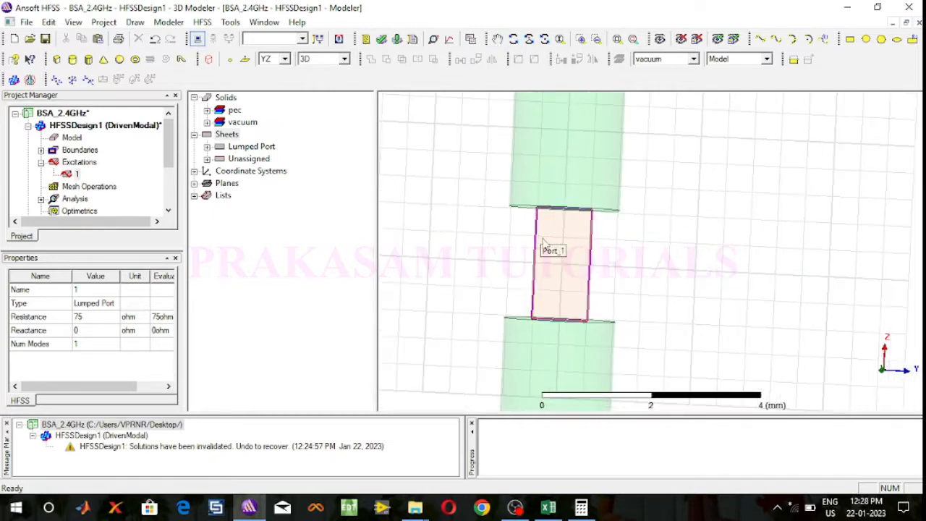
pyautogui.click(571, 301)
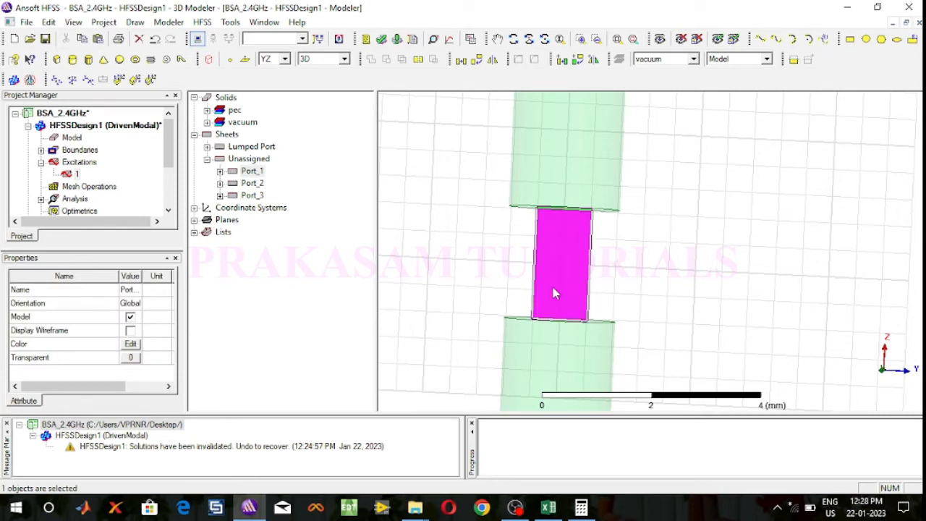
pyautogui.rightClick(553, 293)
pyautogui.moveTo(614, 421)
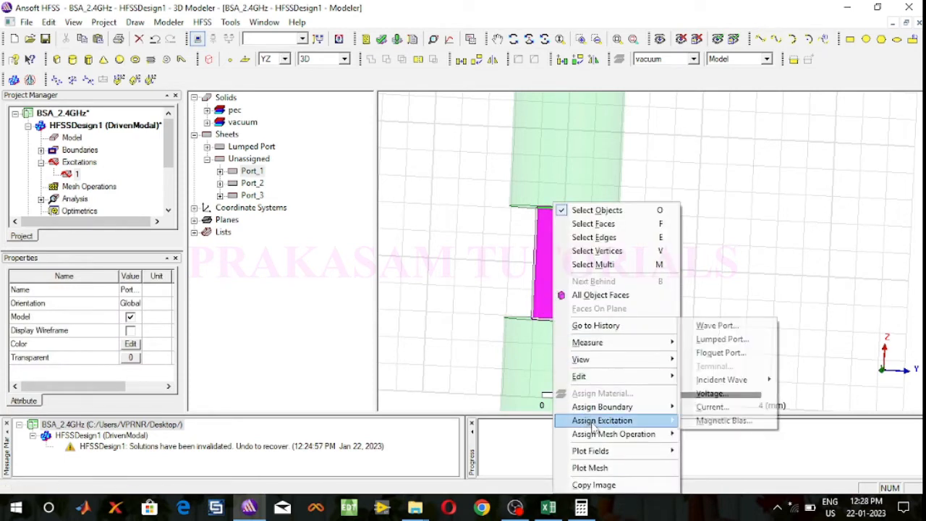
pyautogui.click(721, 339)
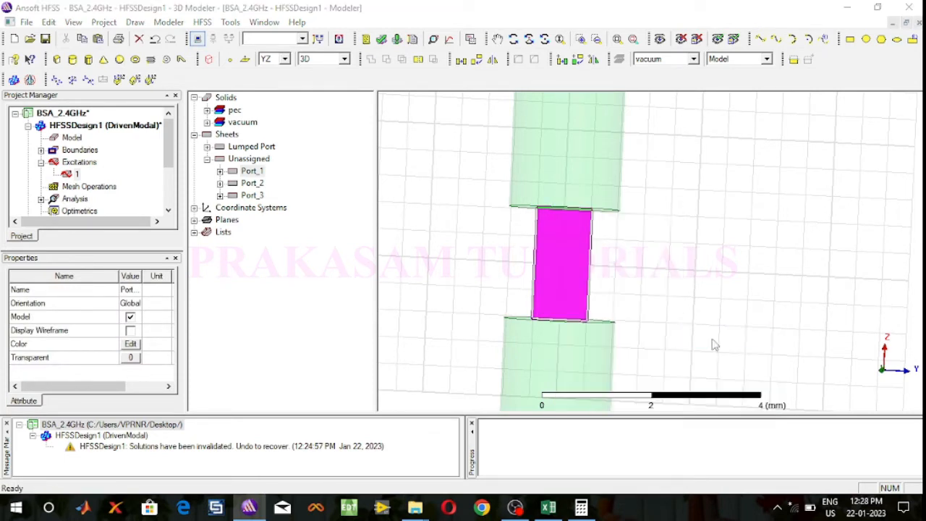
pyautogui.moveTo(406, 188); pyautogui.dragTo(378, 190)
pyautogui.write('75')
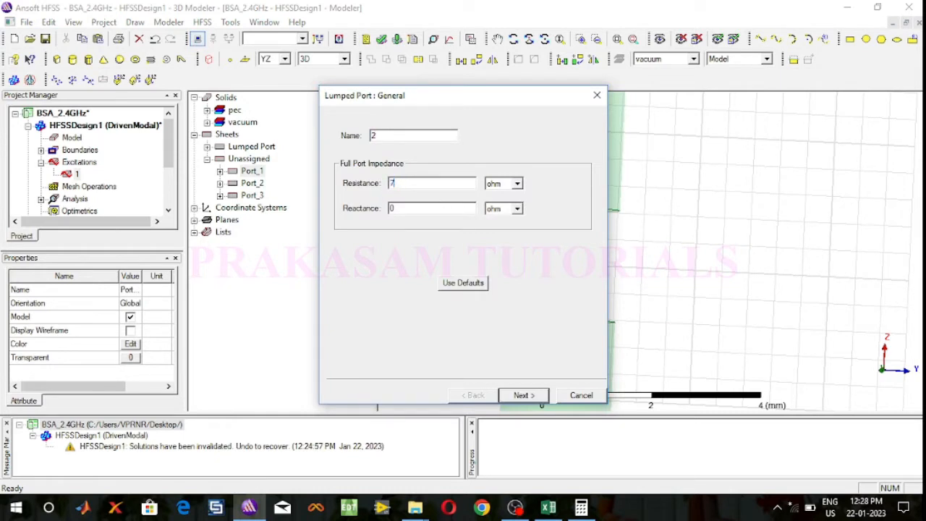
pyautogui.click(523, 396)
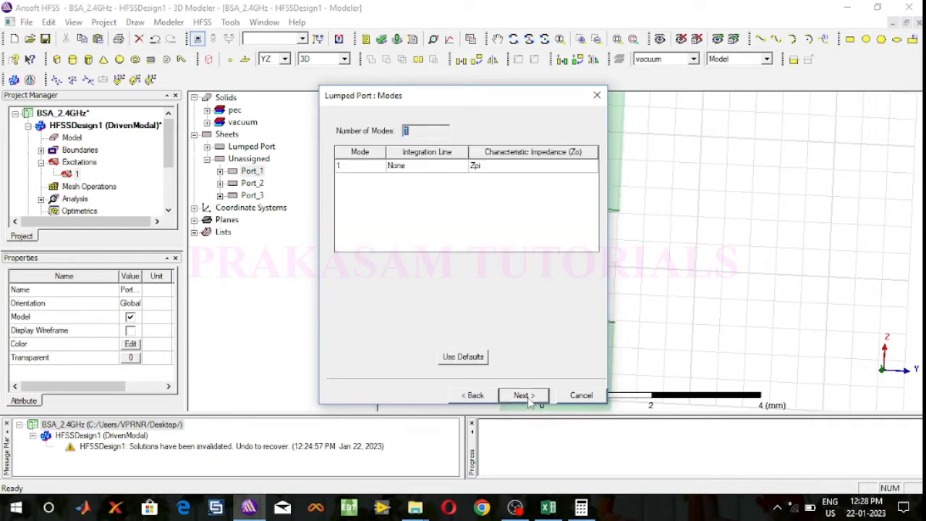
# - Draw a new integration line for lumped port 2 from the midpoint of the sheet's lower edge to the midpoint of its upper edge
pyautogui.click(423, 167)
pyautogui.click(422, 184)
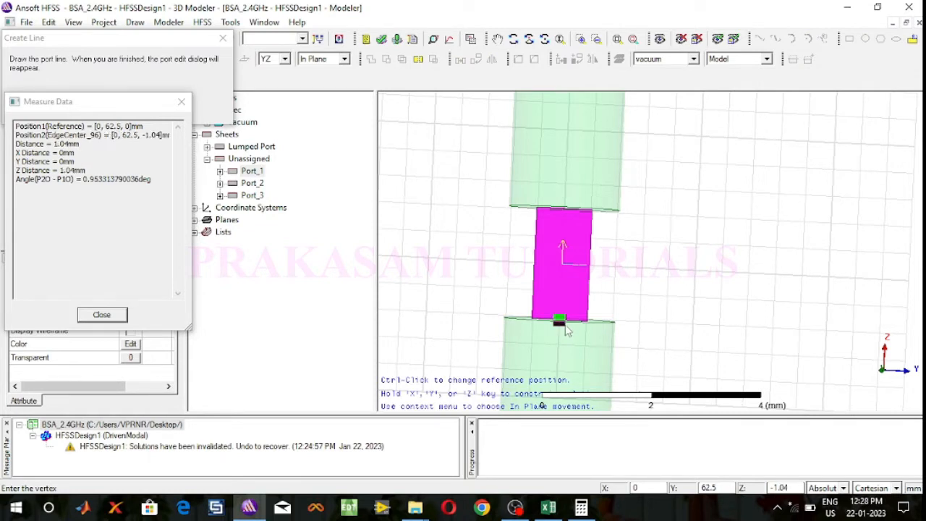
pyautogui.scroll(4, 567, 330)
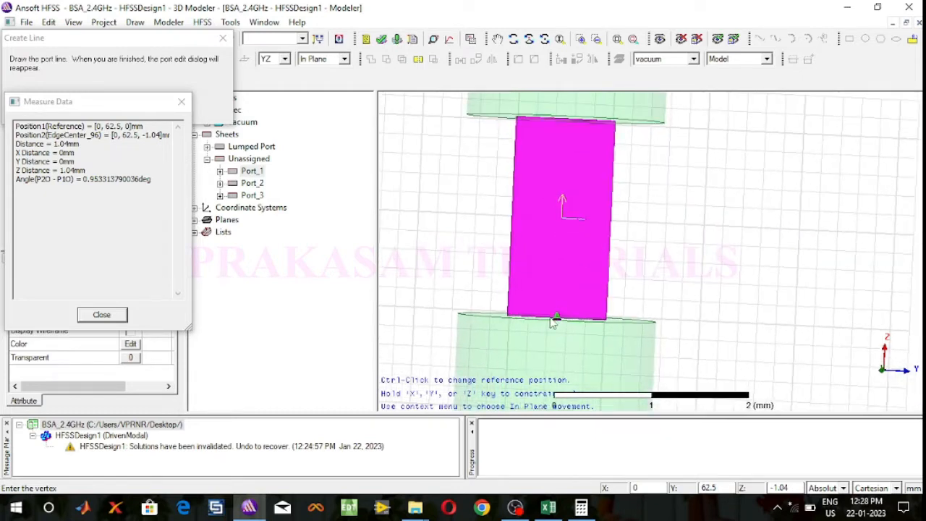
pyautogui.click(553, 323)
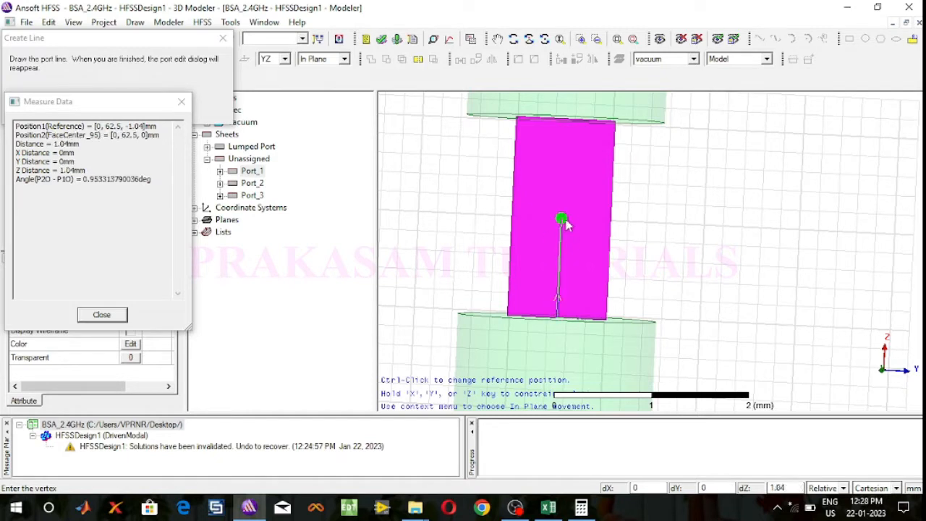
pyautogui.click(568, 128)
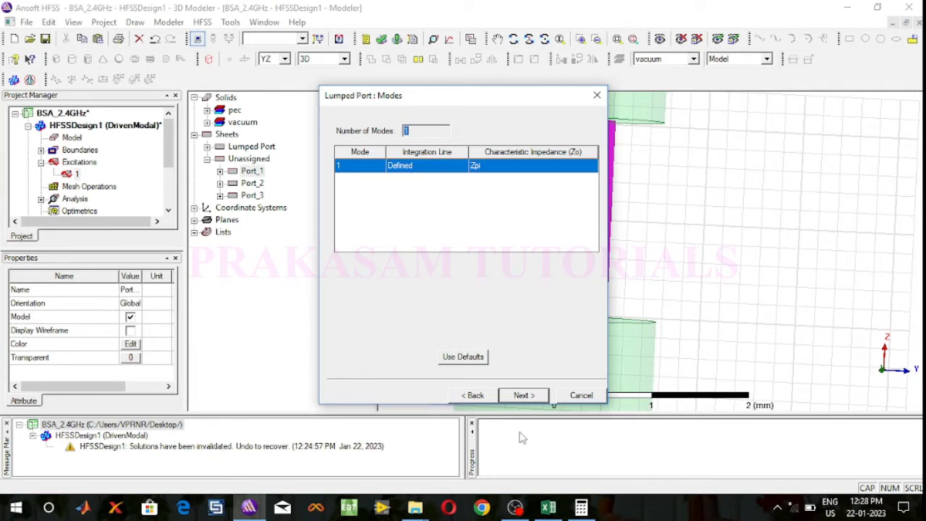
# - Set the port renormalization of lumped port 2 to Do Not Renormalize and finish creating the port
pyautogui.click(523, 395)
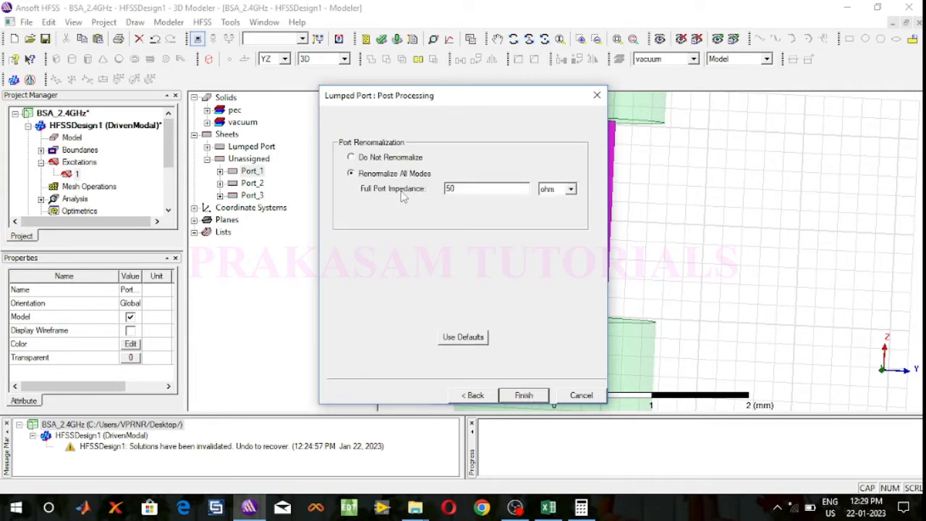
pyautogui.click(386, 159)
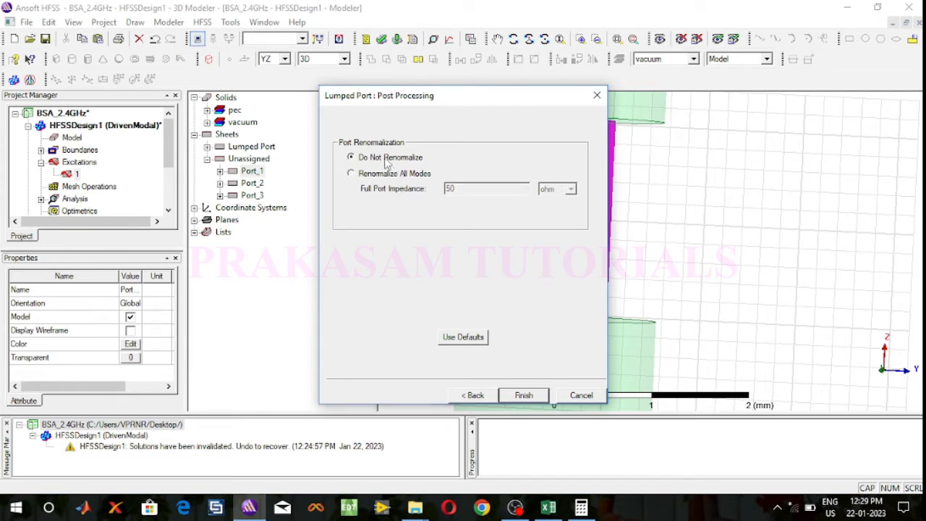
pyautogui.click(522, 394)
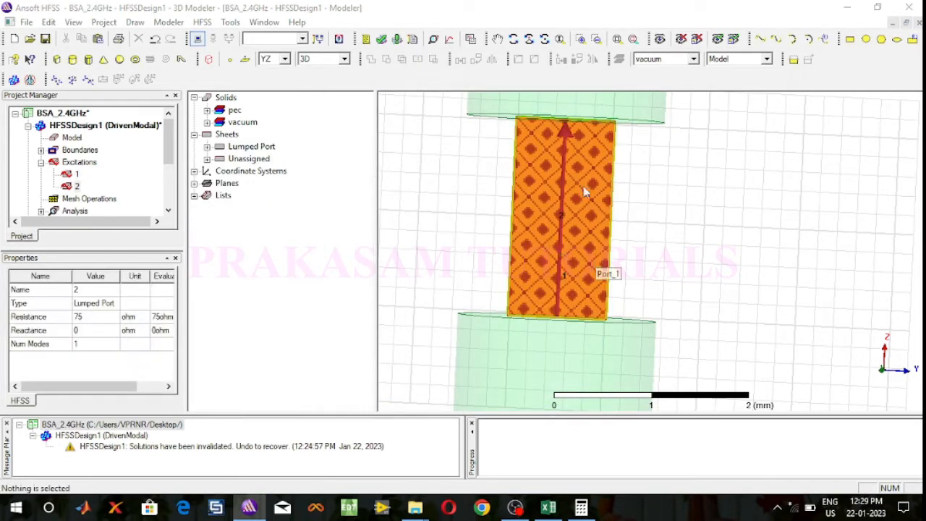
pyautogui.click(617, 38)
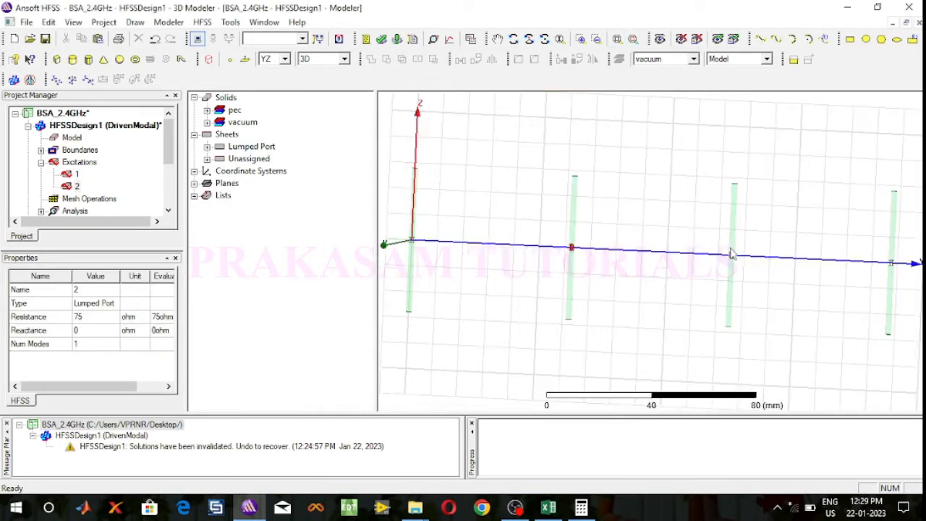
pyautogui.scroll(4, 731, 253)
pyautogui.scroll(5, 721, 245)
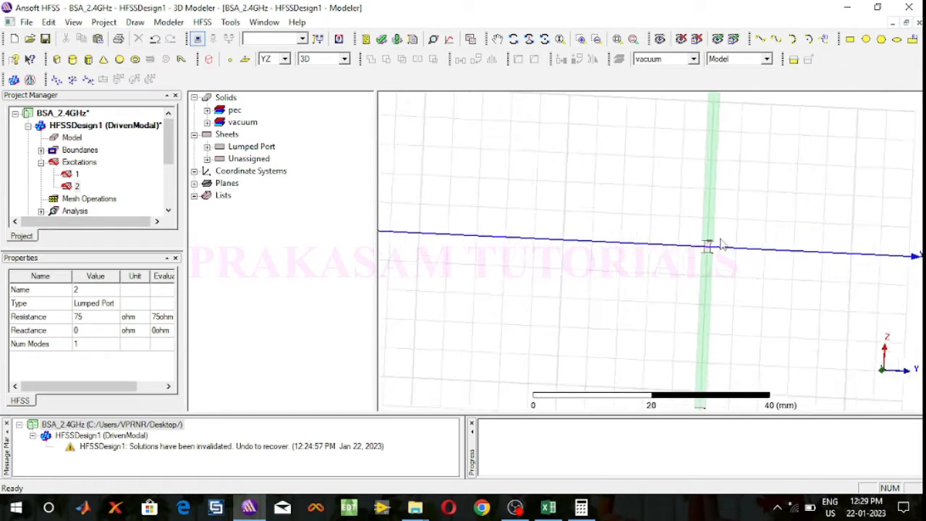
pyautogui.scroll(5, 716, 250)
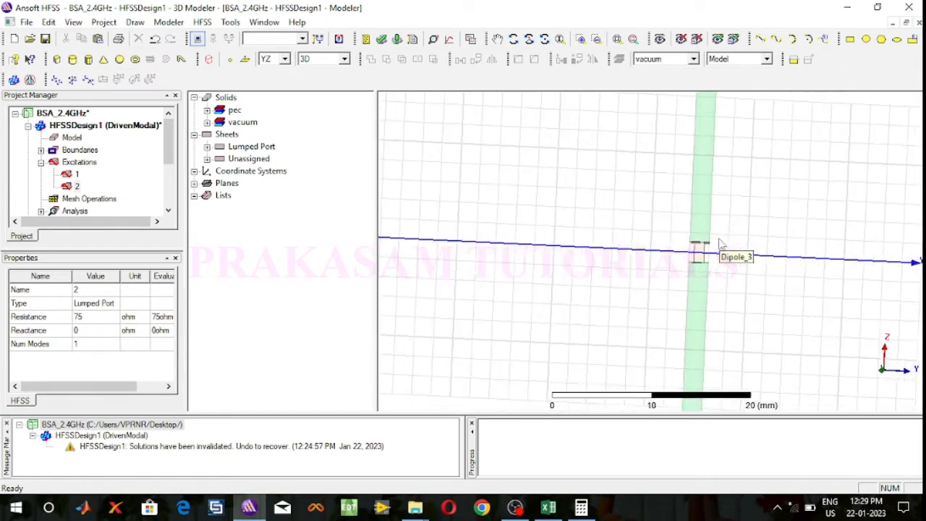
pyautogui.scroll(4, 703, 254)
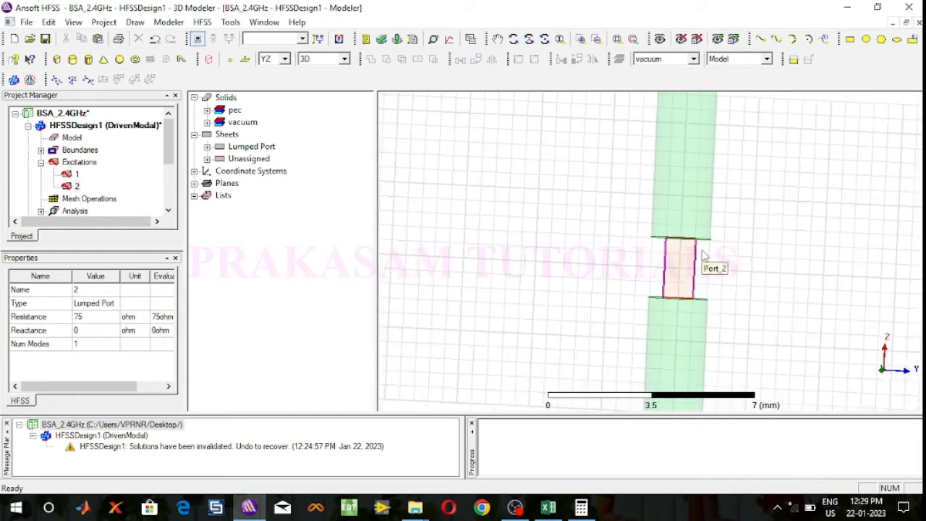
pyautogui.scroll(2, 691, 257)
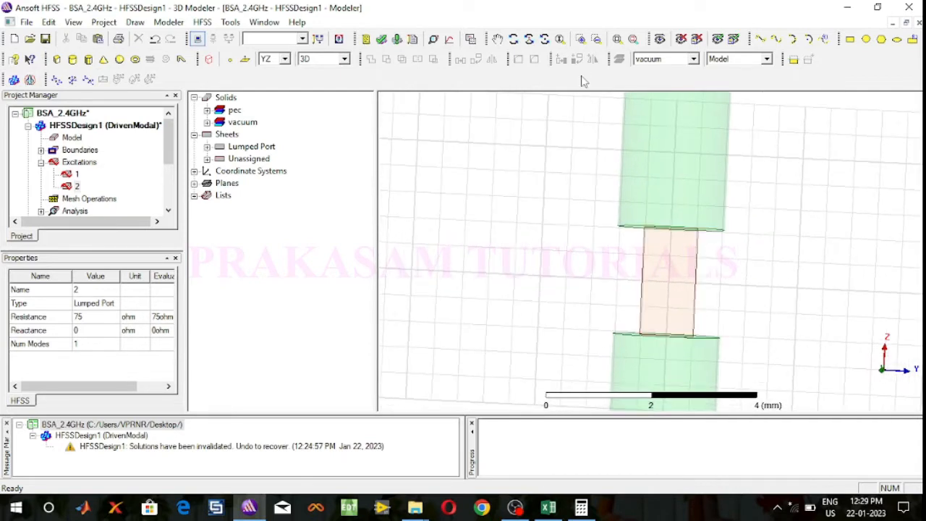
# - Assign a lumped port excitation to the third dipole's port sheet, Port_2, with a full port impedance resistance of 75 ohm
pyautogui.click(616, 39)
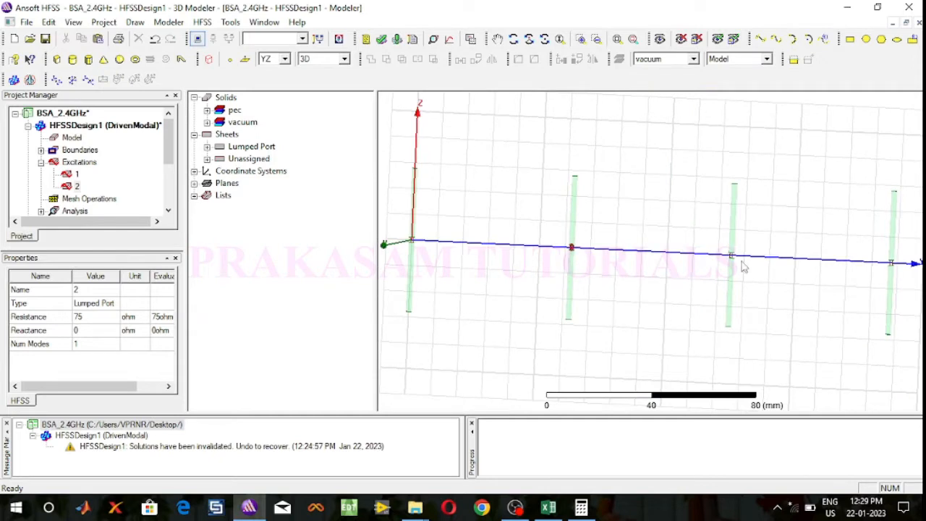
pyautogui.scroll(5, 728, 255)
pyautogui.scroll(4, 729, 256)
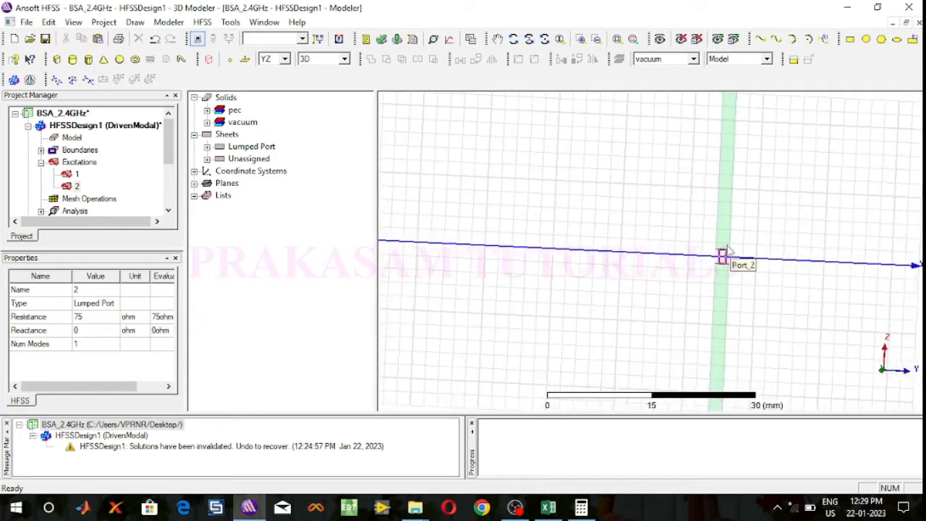
pyautogui.scroll(5, 722, 264)
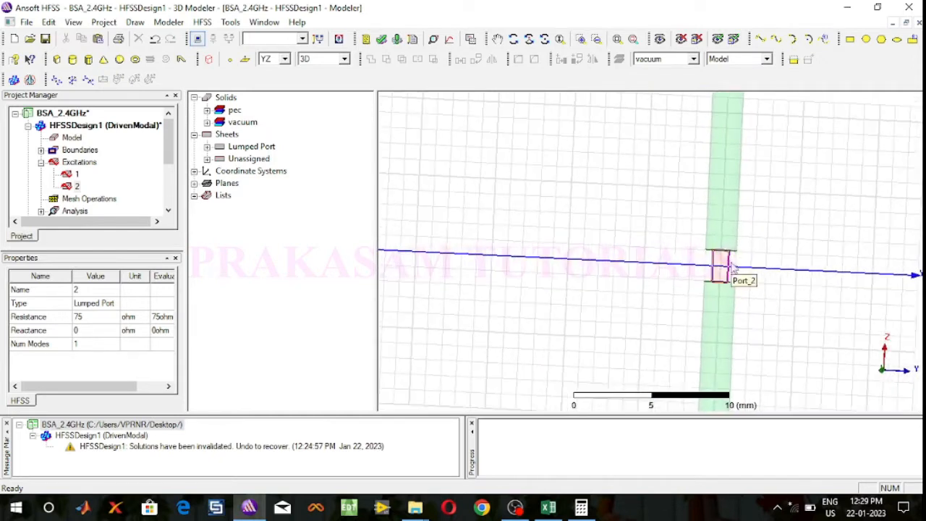
pyautogui.scroll(4, 728, 264)
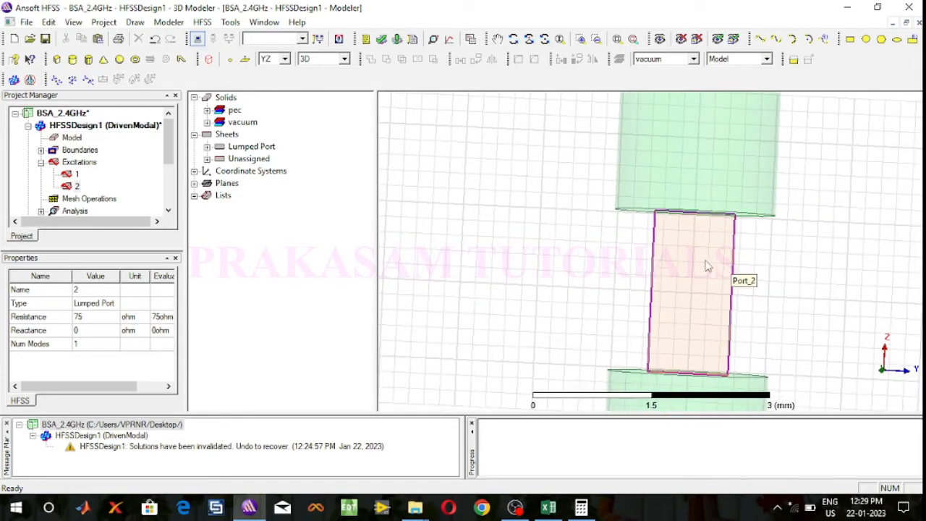
pyautogui.click(707, 265)
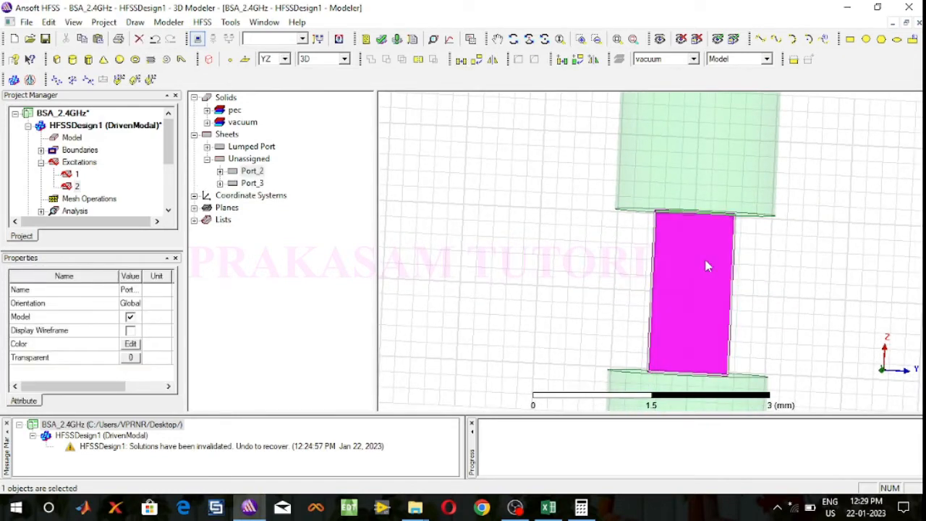
pyautogui.rightClick(707, 265)
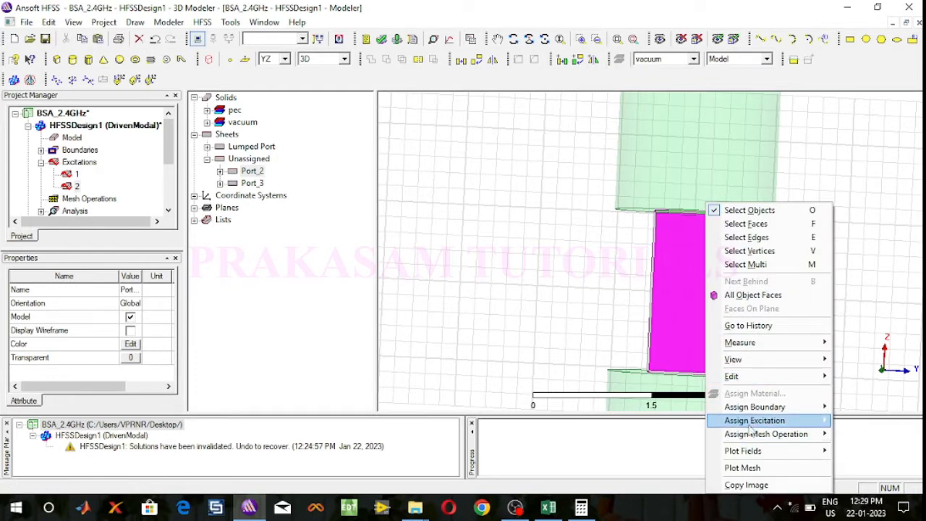
pyautogui.moveTo(752, 422)
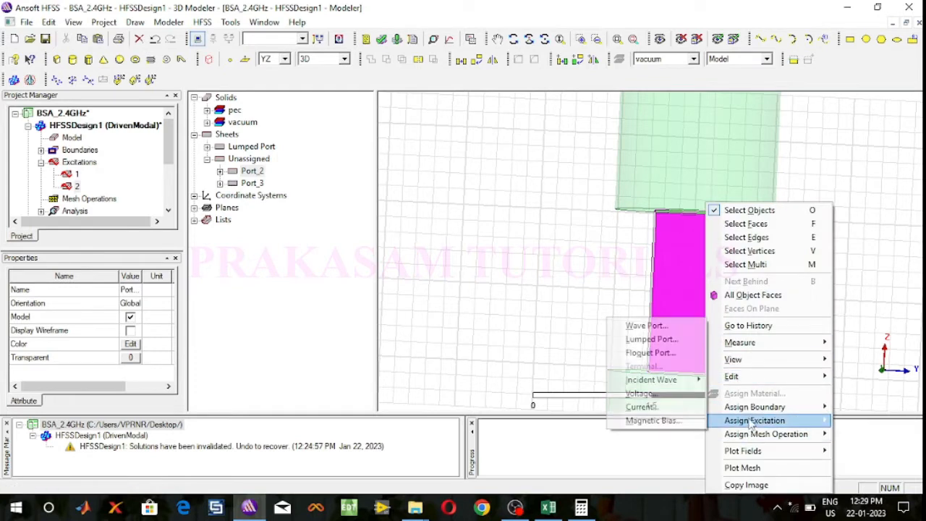
pyautogui.click(650, 341)
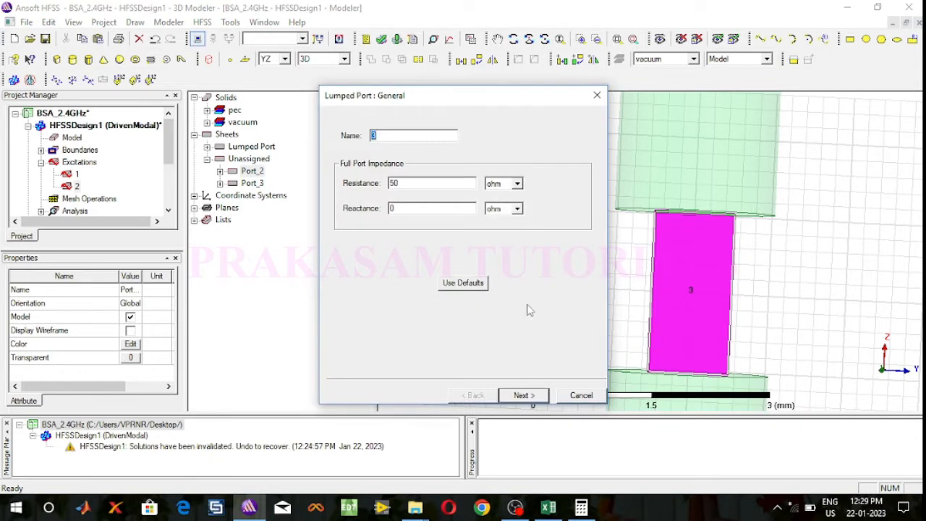
pyautogui.moveTo(408, 183); pyautogui.dragTo(393, 185)
pyautogui.write('7')
pyautogui.click(517, 396)
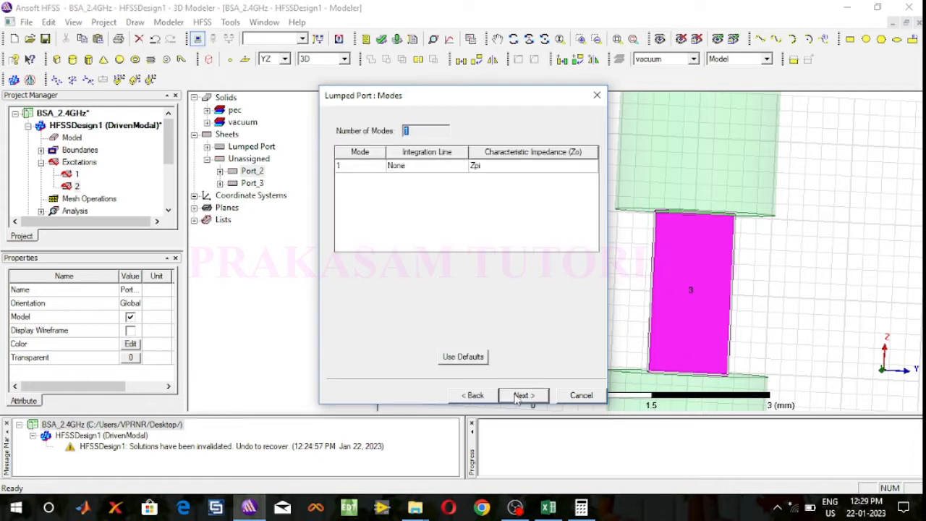
# - Draw a new integration line for lumped port 3 from the midpoint of the sheet's lower edge to the midpoint of its upper edge
pyautogui.click(436, 167)
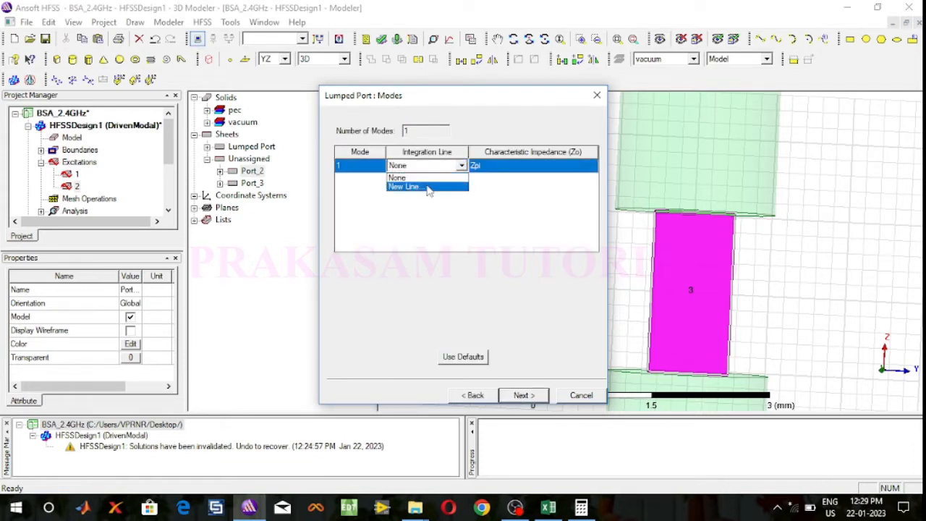
pyautogui.click(431, 186)
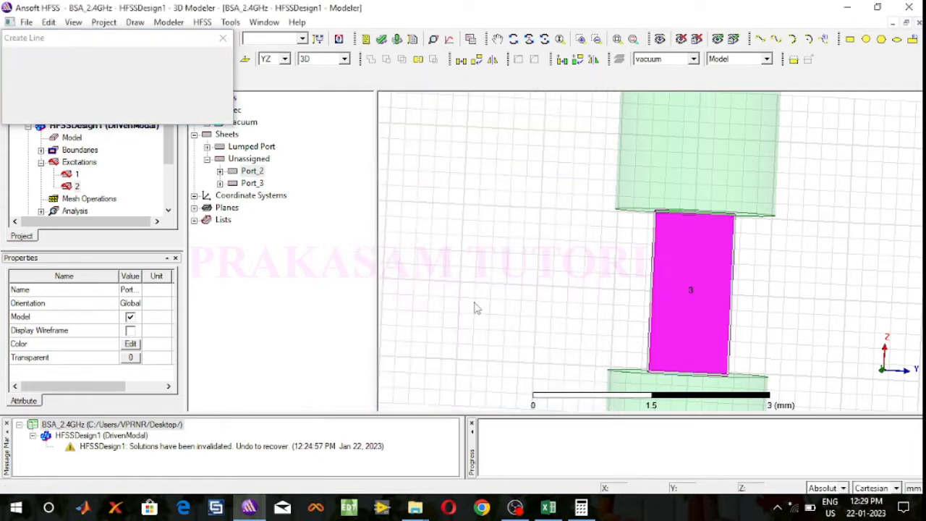
pyautogui.click(691, 375)
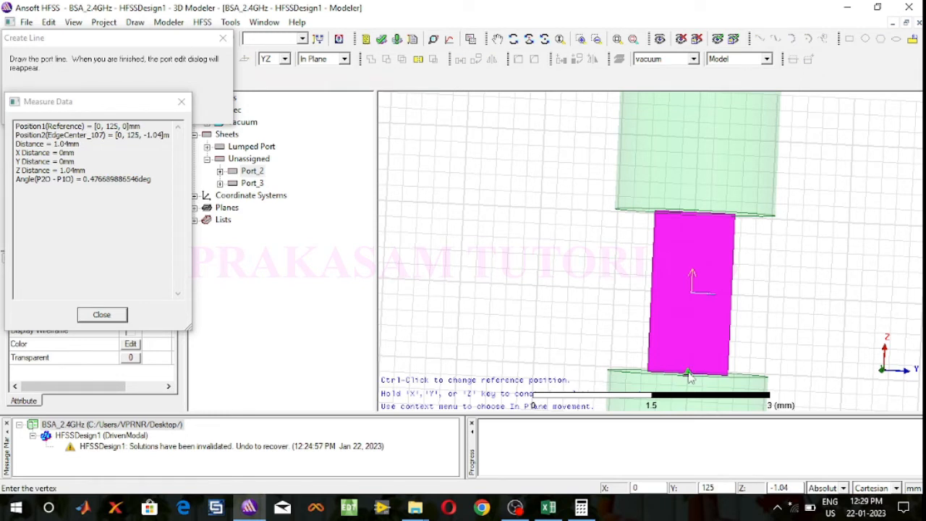
pyautogui.click(688, 376)
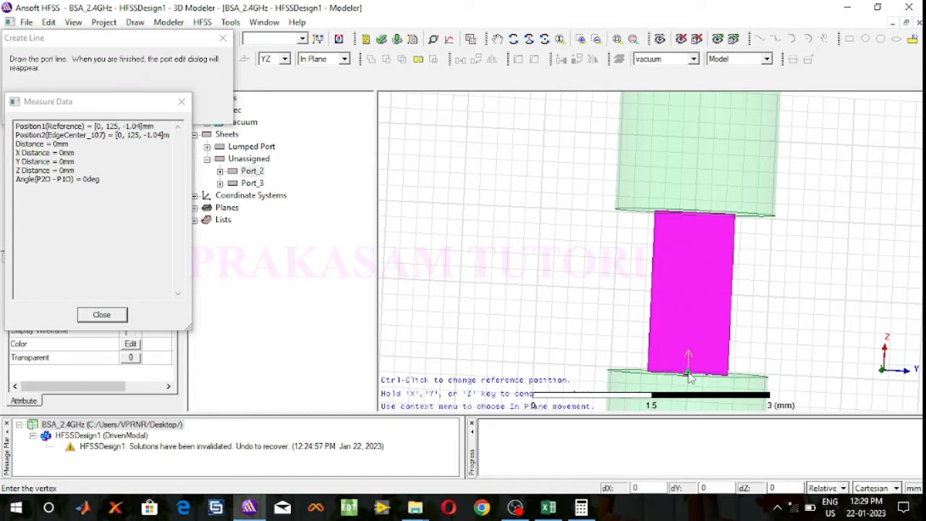
pyautogui.click(694, 215)
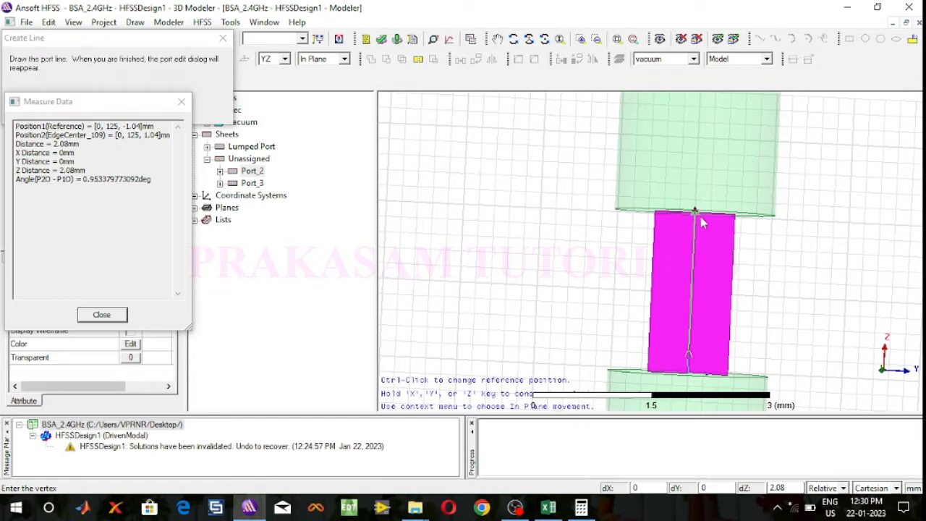
pyautogui.click(700, 216)
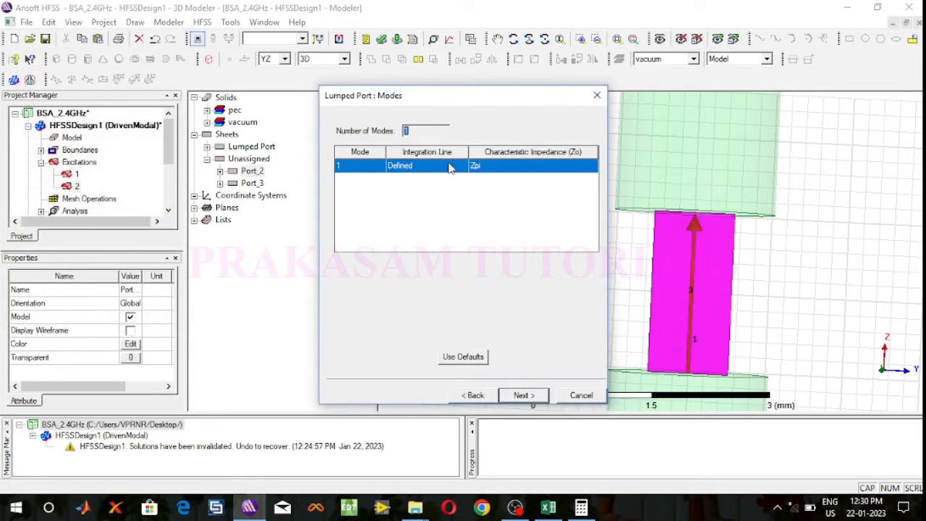
# - Set the port renormalization of lumped port 3 to Do Not Renormalize and finish creating the port
pyautogui.click(522, 395)
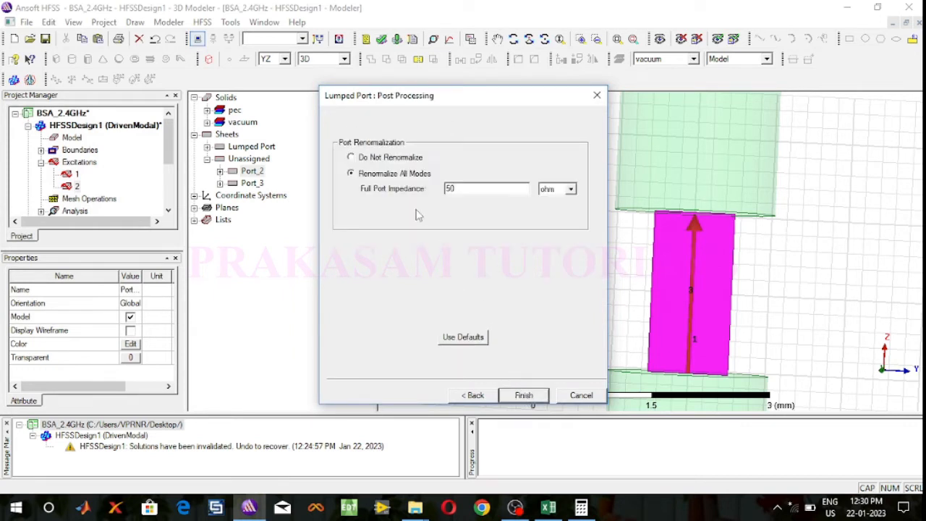
pyautogui.click(389, 159)
pyautogui.click(524, 395)
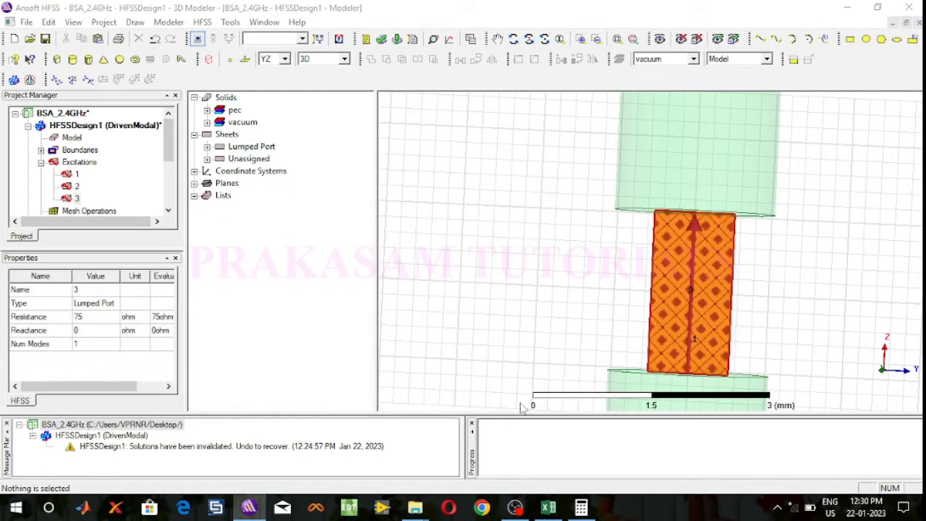
# - Assign a lumped port excitation to the fourth dipole's port sheet, Port_3, with a full port impedance resistance of 75 ohm
pyautogui.click(616, 38)
pyautogui.scroll(5, 894, 268)
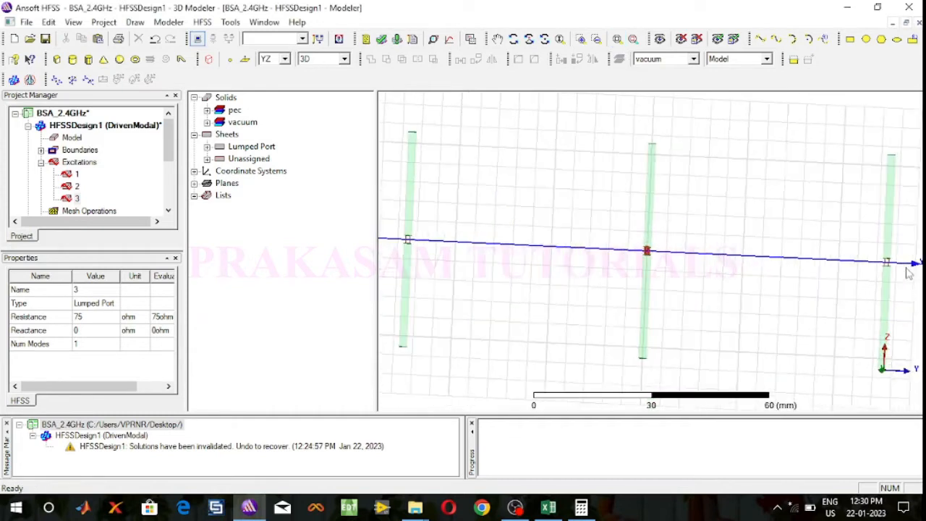
pyautogui.scroll(4, 882, 269)
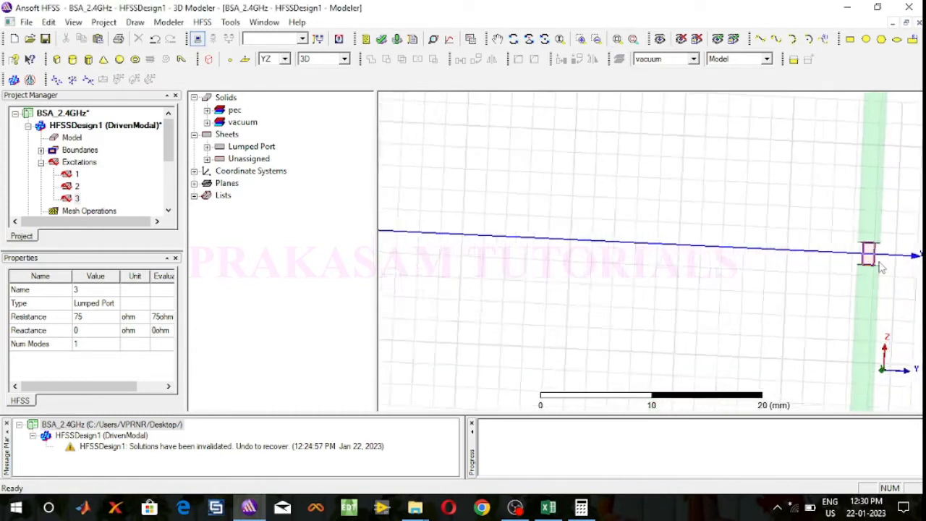
pyautogui.scroll(4, 875, 260)
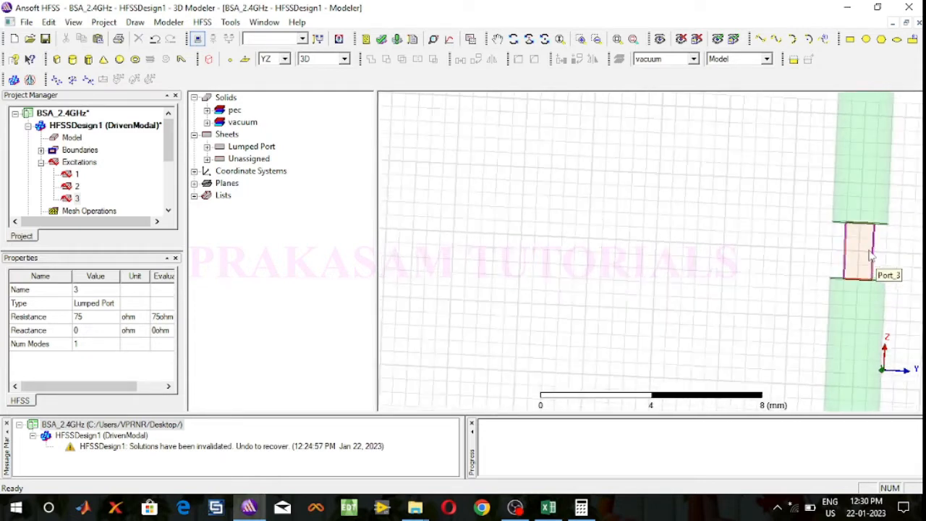
pyautogui.scroll(2, 867, 253)
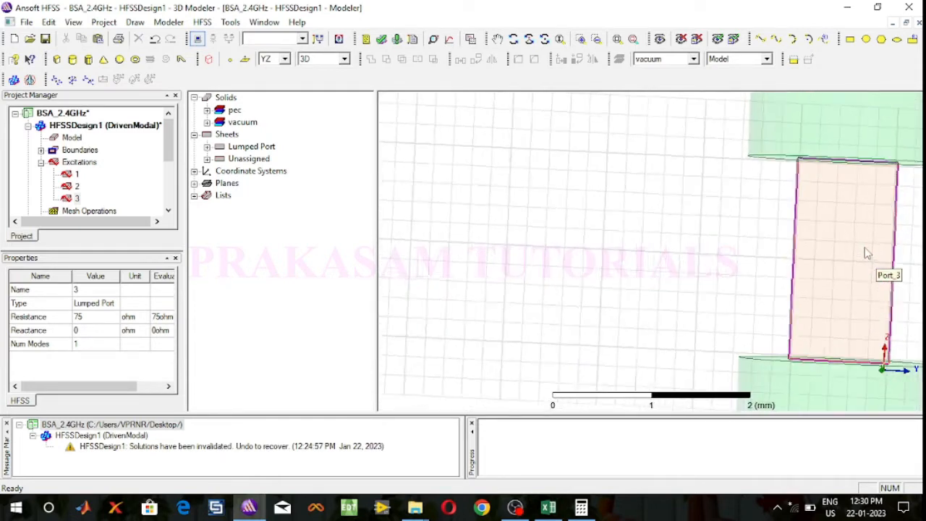
pyautogui.click(867, 253)
pyautogui.rightClick(867, 253)
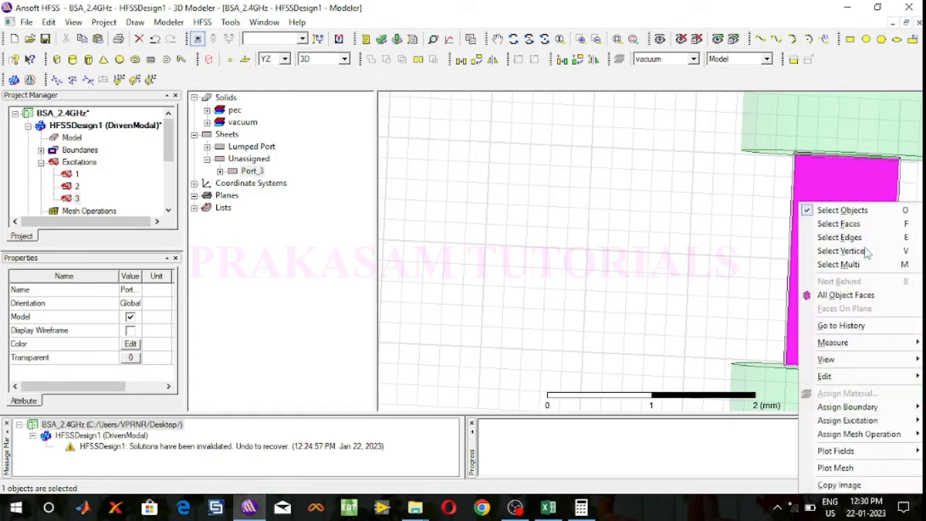
pyautogui.moveTo(854, 427)
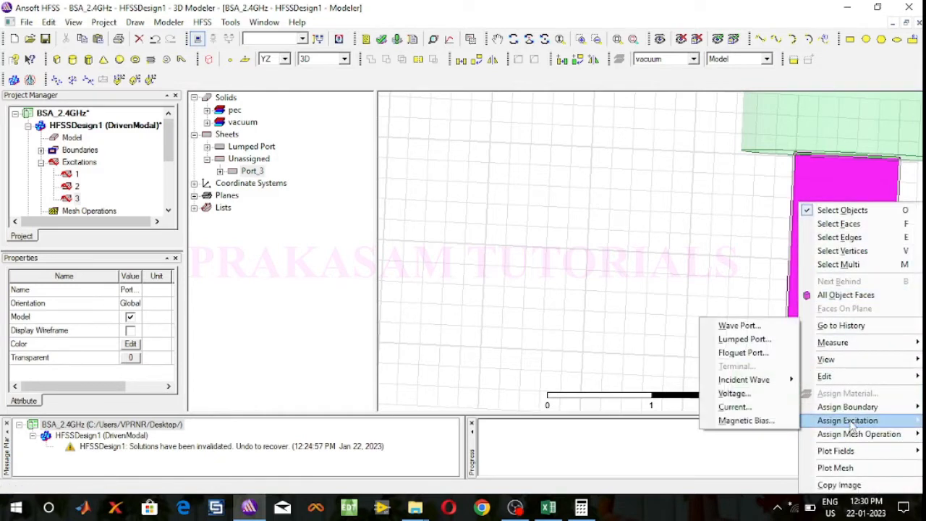
pyautogui.click(756, 339)
pyautogui.moveTo(406, 183); pyautogui.dragTo(385, 186)
pyautogui.write('75')
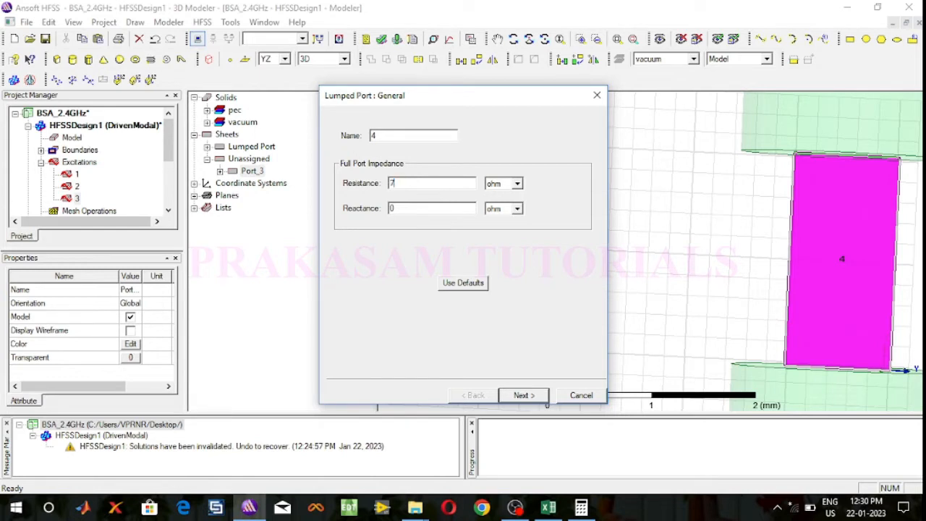
pyautogui.click(523, 395)
# - Draw a new integration line for lumped port 4 from the midpoint of the sheet's lower edge to the midpoint of its upper edge
pyautogui.click(413, 165)
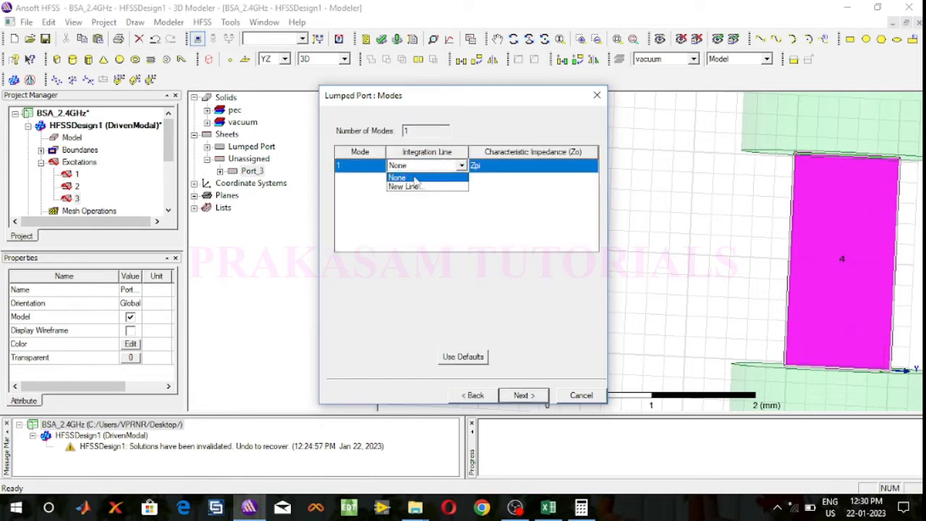
pyautogui.click(416, 185)
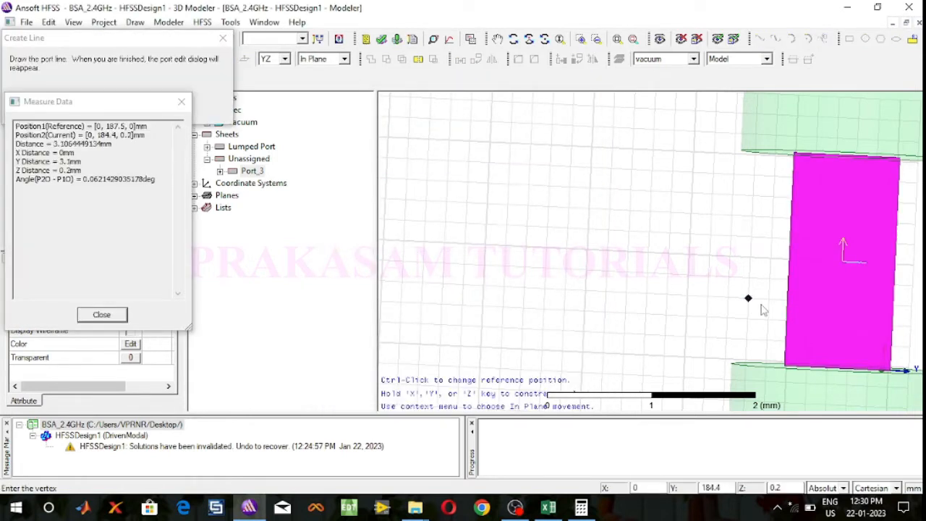
pyautogui.click(842, 368)
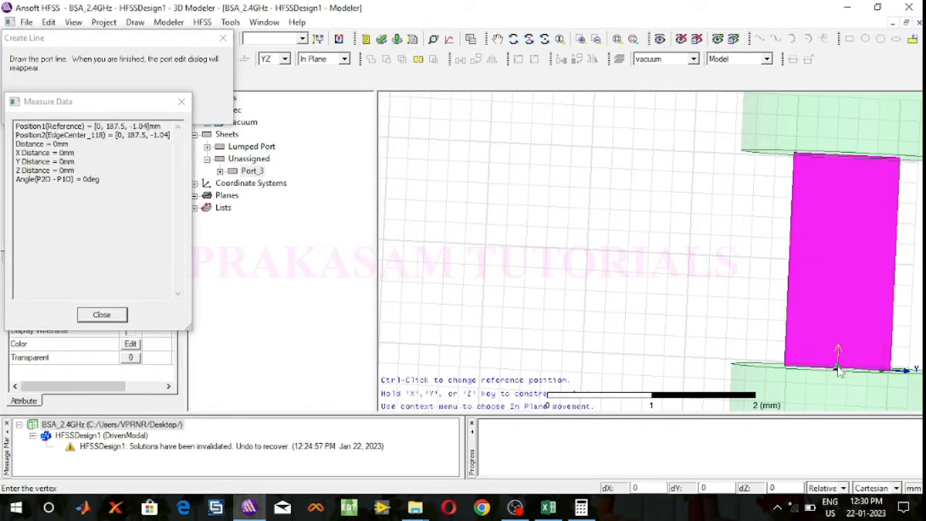
pyautogui.click(846, 157)
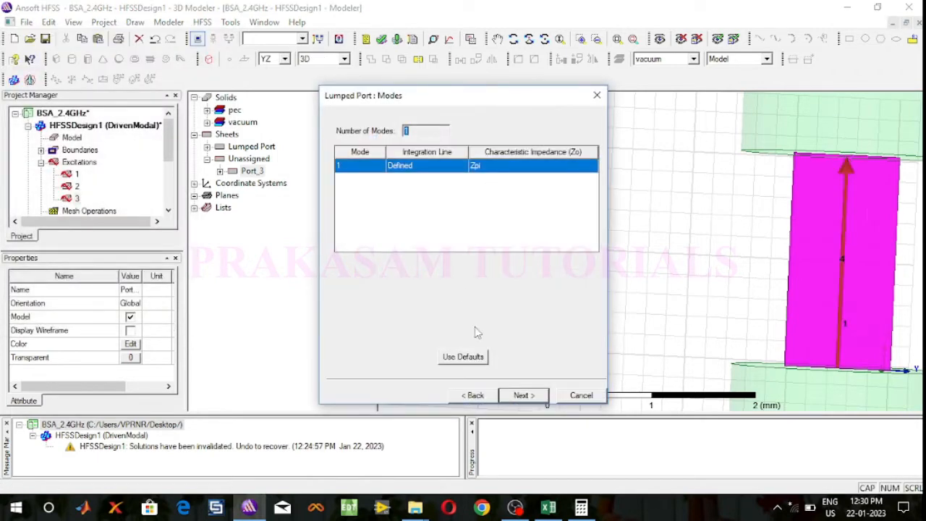
# - Set the port renormalization of lumped port 4 to Do Not Renormalize and finish creating the port
pyautogui.click(521, 396)
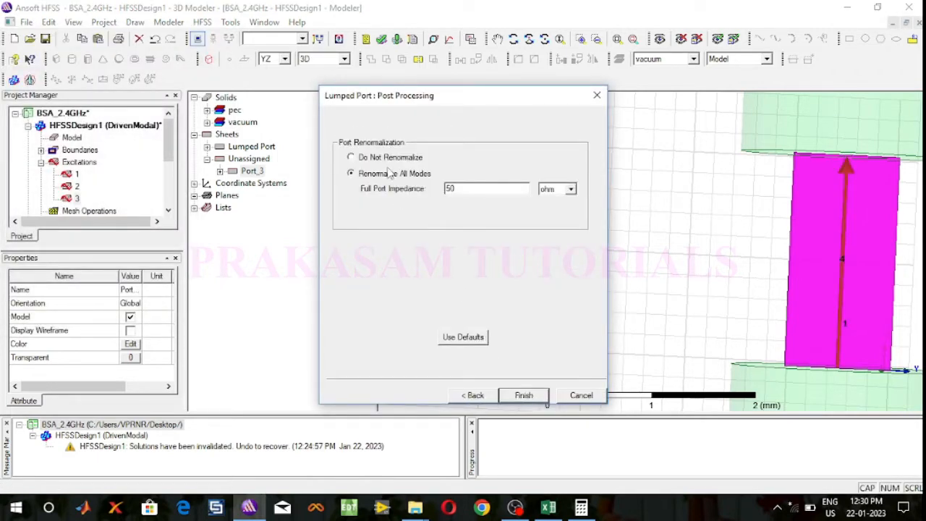
pyautogui.click(387, 161)
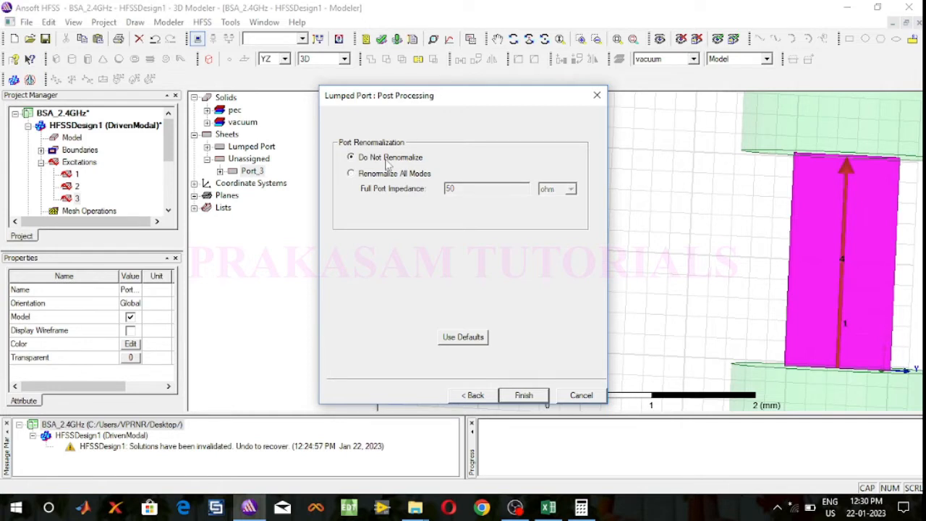
pyautogui.click(519, 395)
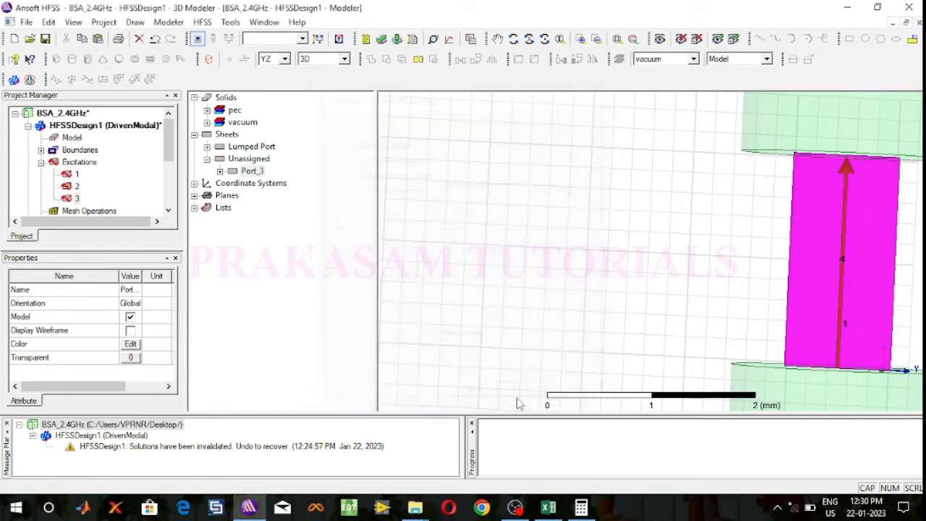
# - Change the active drawing plane to XY with the whole four-dipole array in view
pyautogui.click(617, 40)
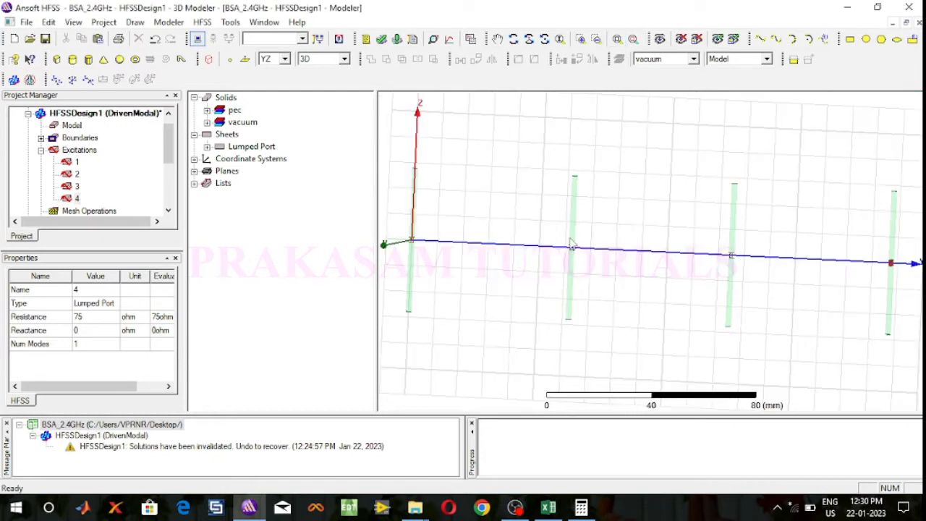
pyautogui.click(513, 39)
pyautogui.moveTo(808, 289); pyautogui.dragTo(781, 304)
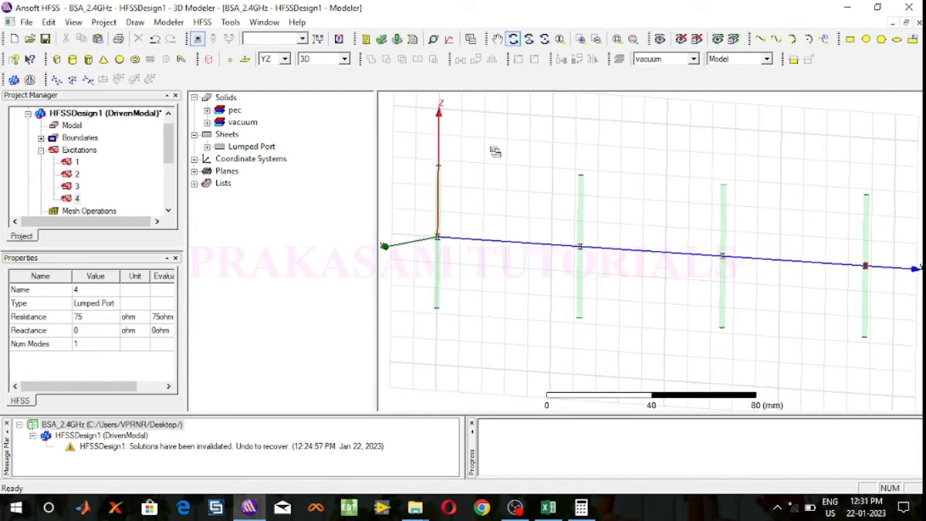
pyautogui.click(284, 59)
pyautogui.click(272, 70)
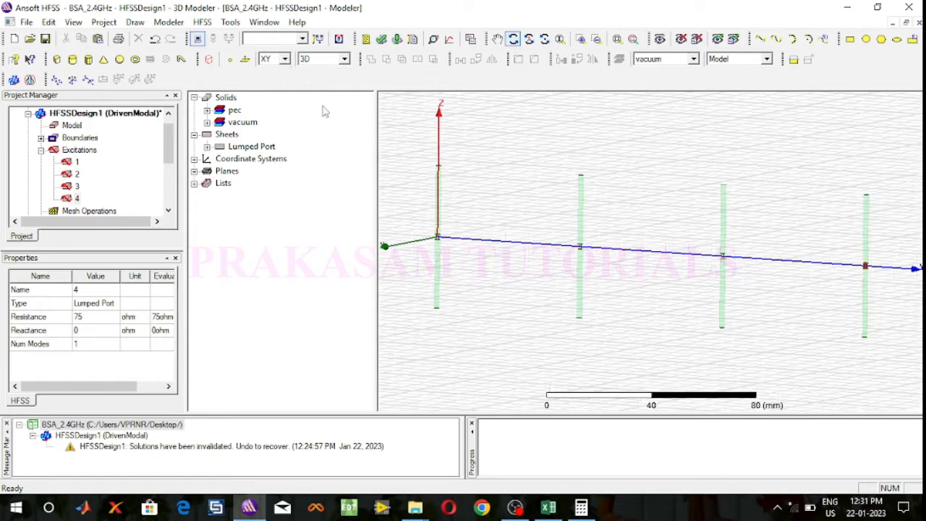
pyautogui.moveTo(780, 314)
pyautogui.mouseDown()
pyautogui.moveTo(685, 314)
pyautogui.moveTo(787, 297)
pyautogui.mouseUp()
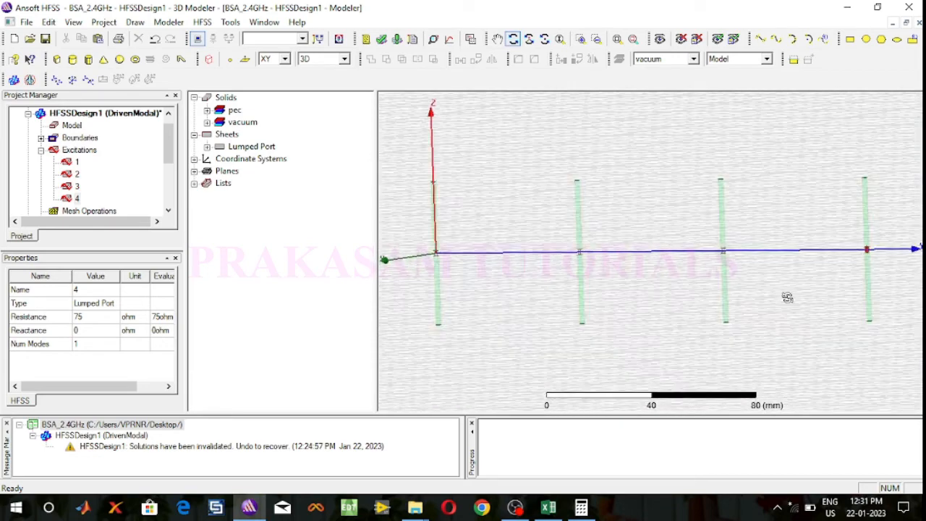
pyautogui.click(513, 39)
# - Review the DuplicateAlongLine properties in the histories of Dipole_1 and its copy Dipole_1_1 without changing them
pyautogui.click(207, 110)
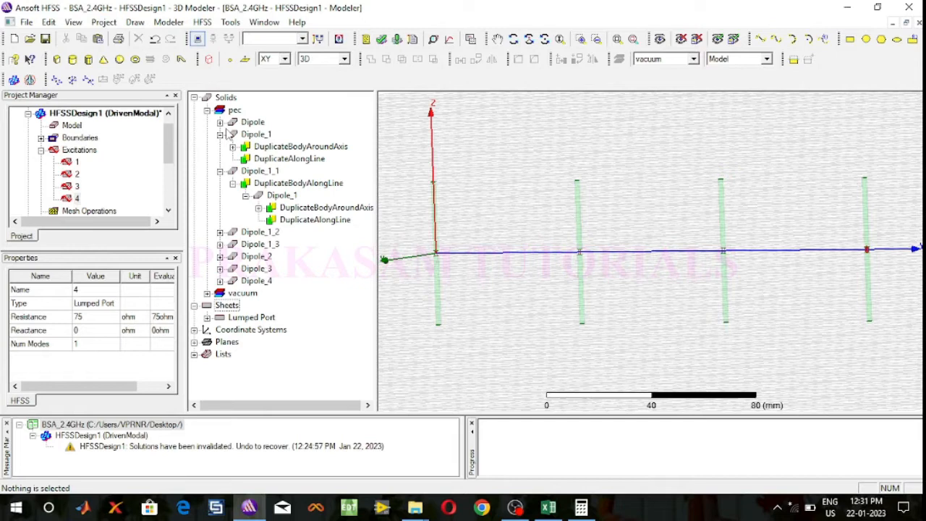
pyautogui.doubleClick(275, 159)
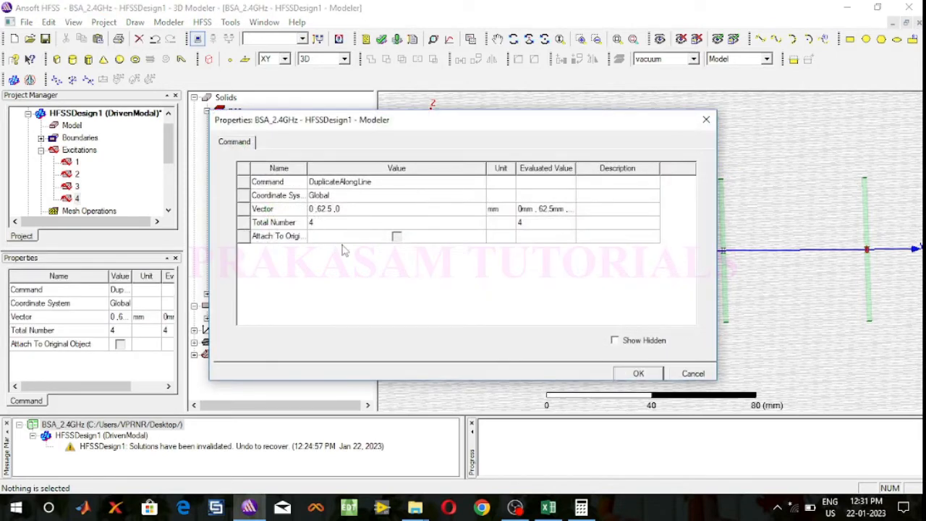
pyautogui.click(690, 373)
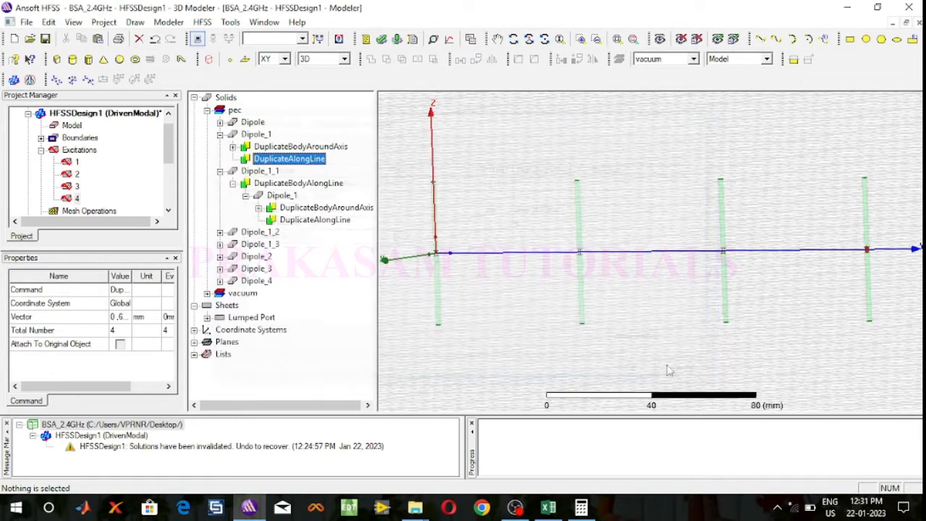
pyautogui.click(267, 171)
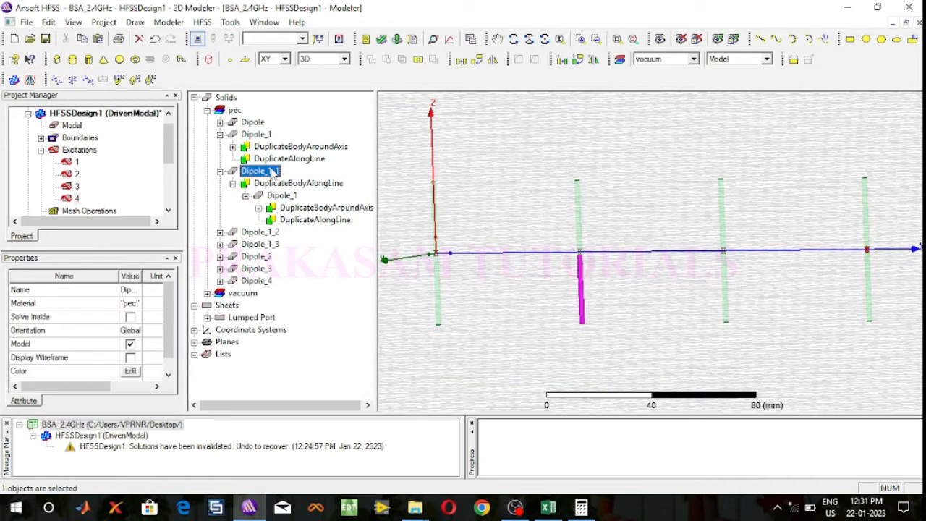
pyautogui.doubleClick(300, 219)
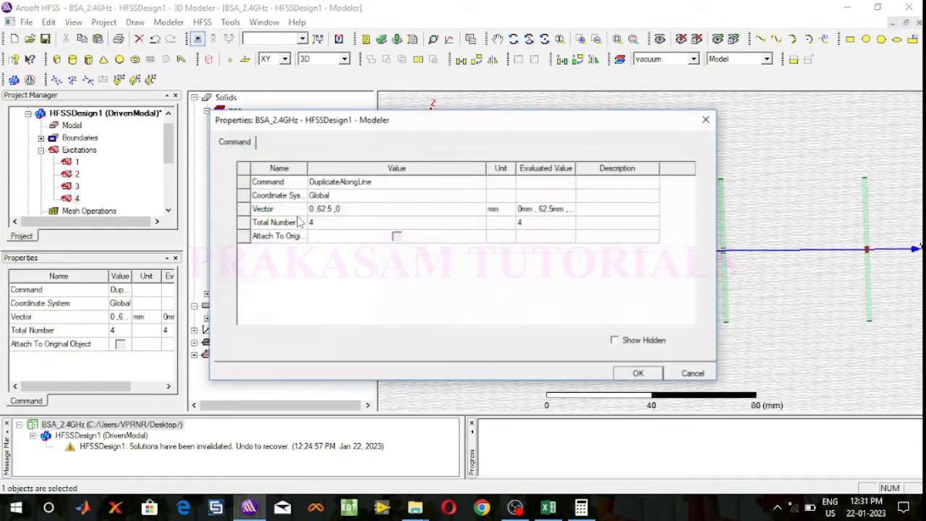
pyautogui.click(693, 373)
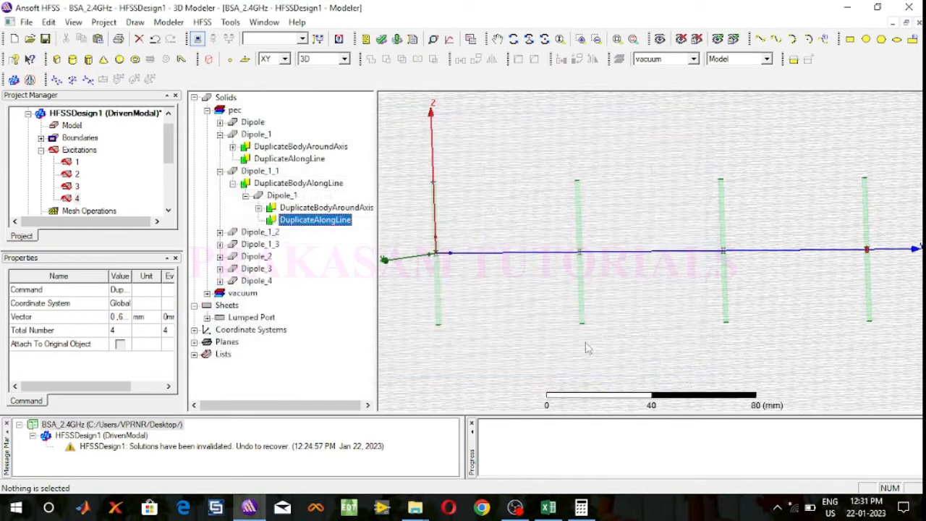
# - Highlight Dipole_1_2 in the model and review the DuplicateAlongLine properties in its history
pyautogui.click(220, 232)
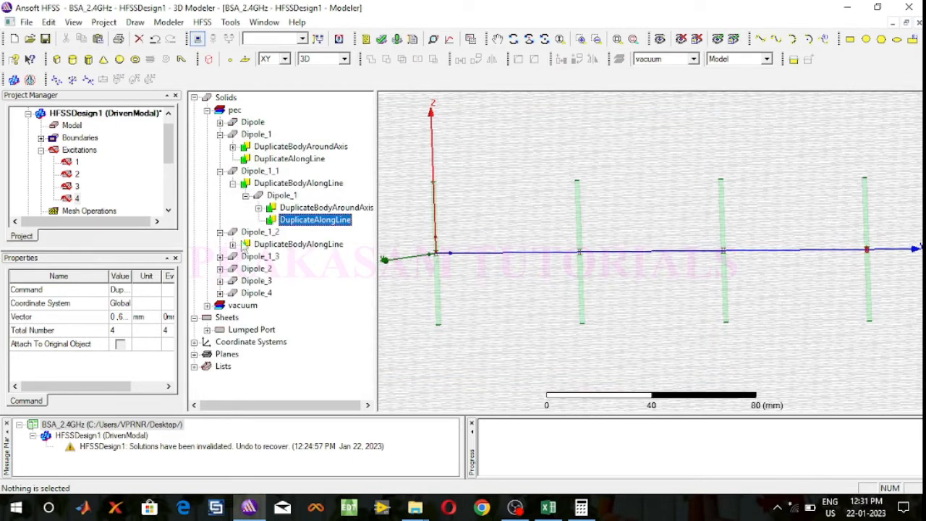
pyautogui.click(269, 233)
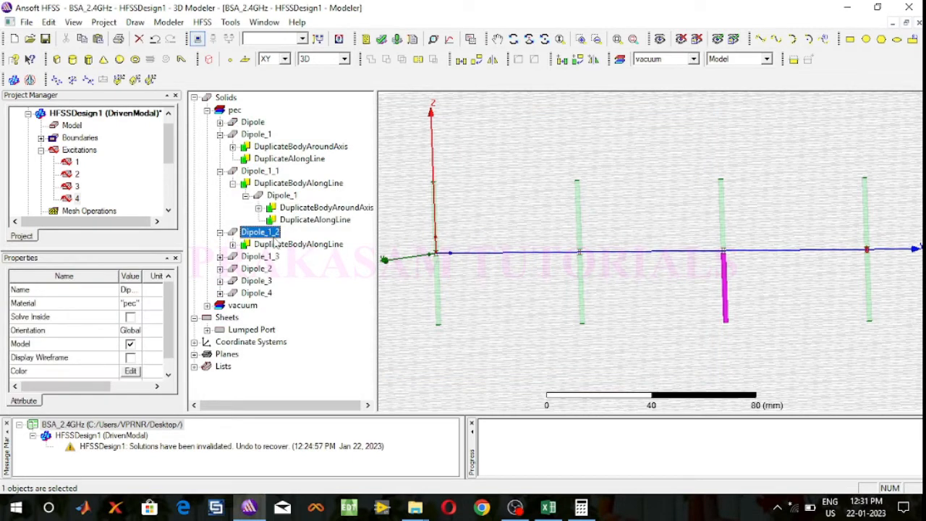
pyautogui.click(233, 244)
pyautogui.click(246, 257)
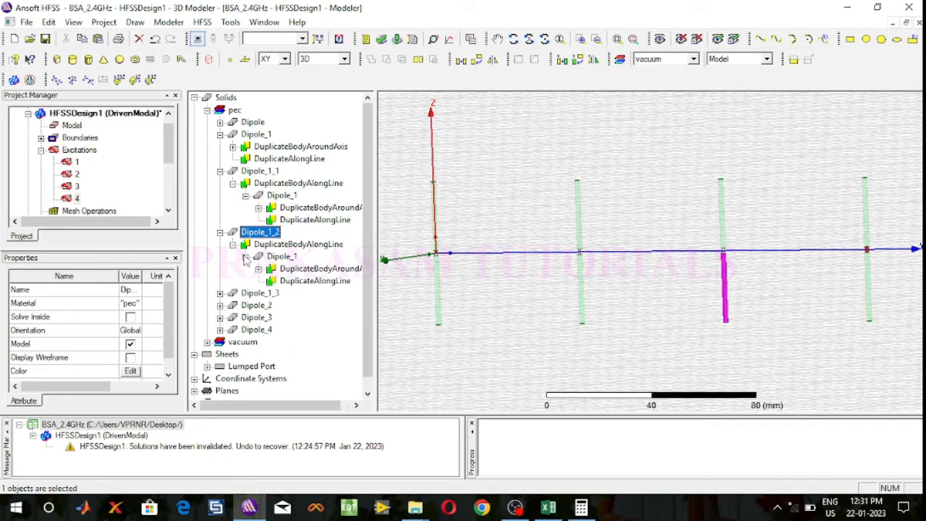
pyautogui.doubleClick(316, 280)
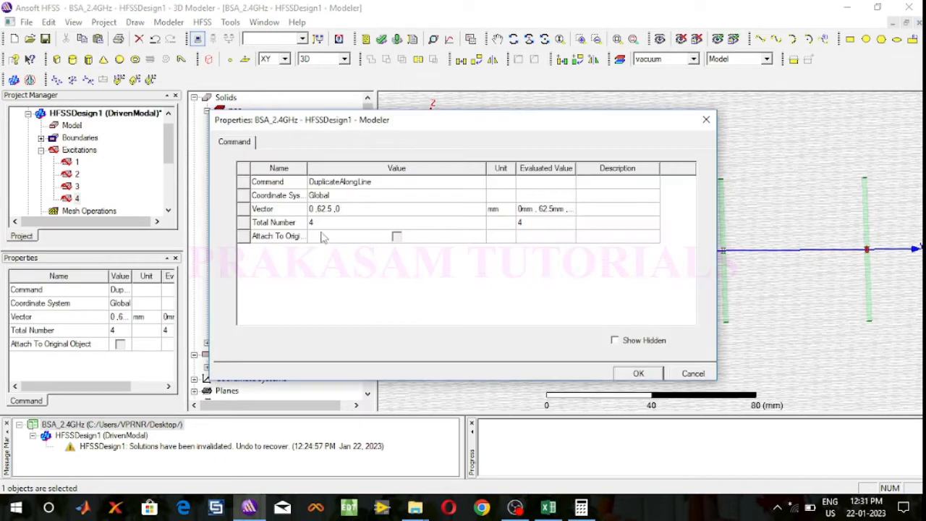
pyautogui.click(692, 374)
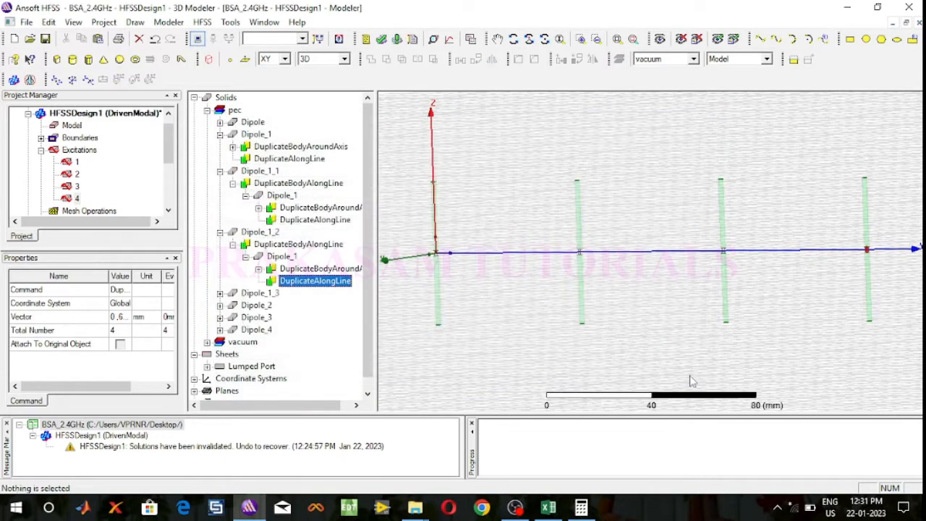
# - Collapse the pec solids in the model tree and make the RadiationBoundary box visible in the active view
pyautogui.click(512, 38)
pyautogui.moveTo(607, 161); pyautogui.dragTo(628, 218)
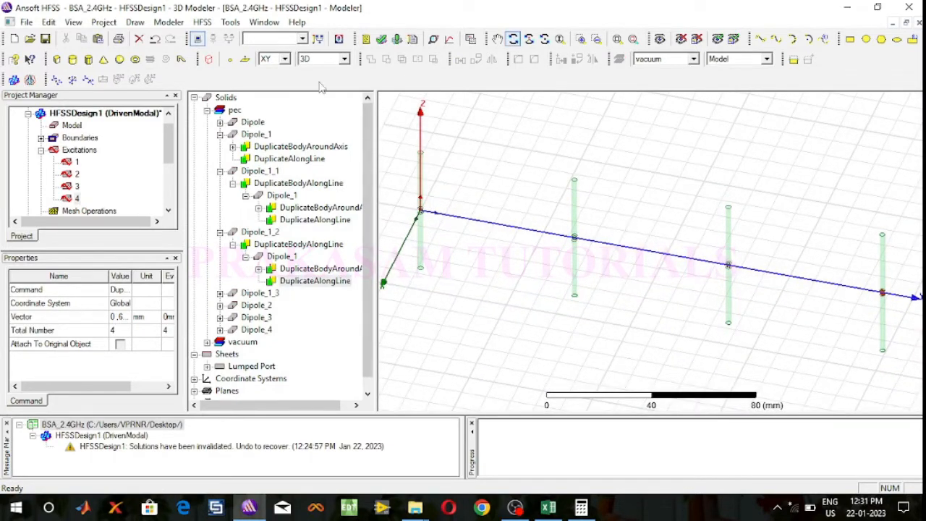
pyautogui.click(207, 111)
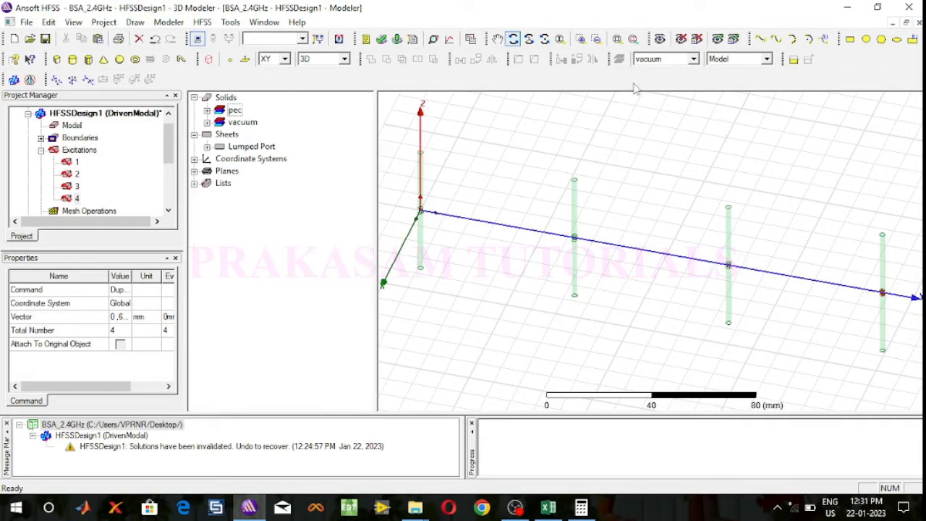
pyautogui.click(658, 39)
pyautogui.click(258, 138)
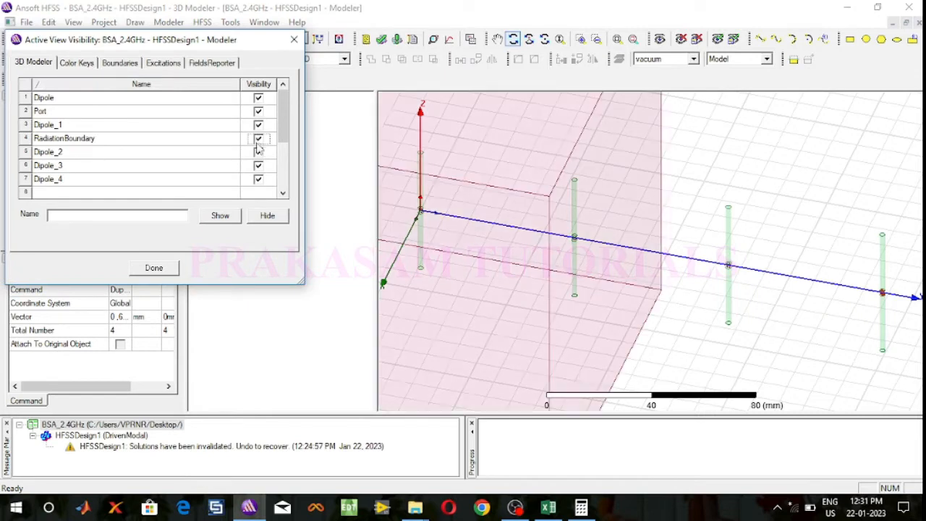
pyautogui.click(154, 268)
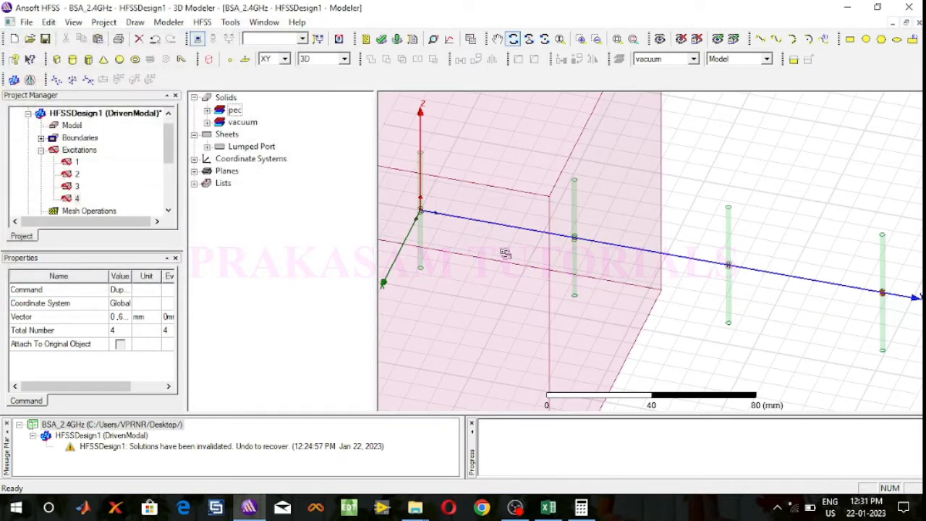
# - Consult the radiation box sizes and position formula in the Excel sheet, then return to HFSS and expand RadiationBoundary down to its CreateBox command
pyautogui.click(547, 508)
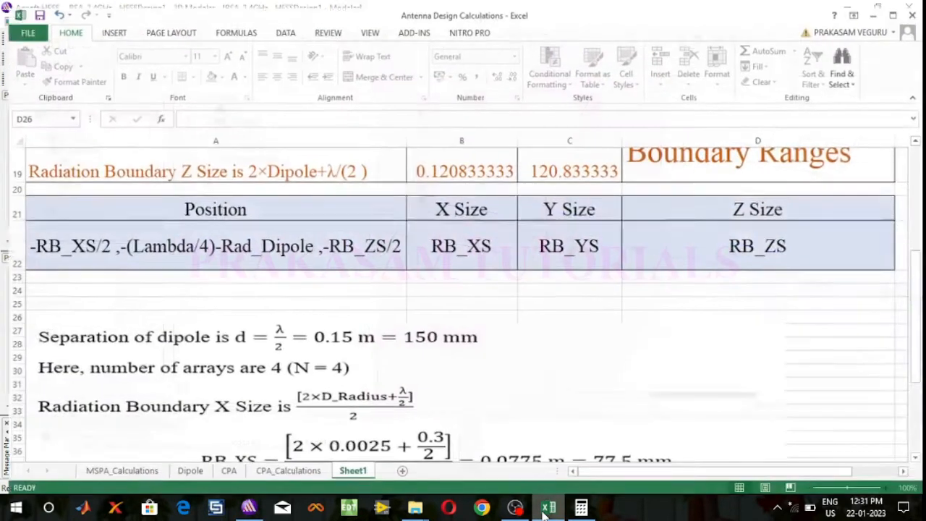
pyautogui.scroll(2, 448, 394)
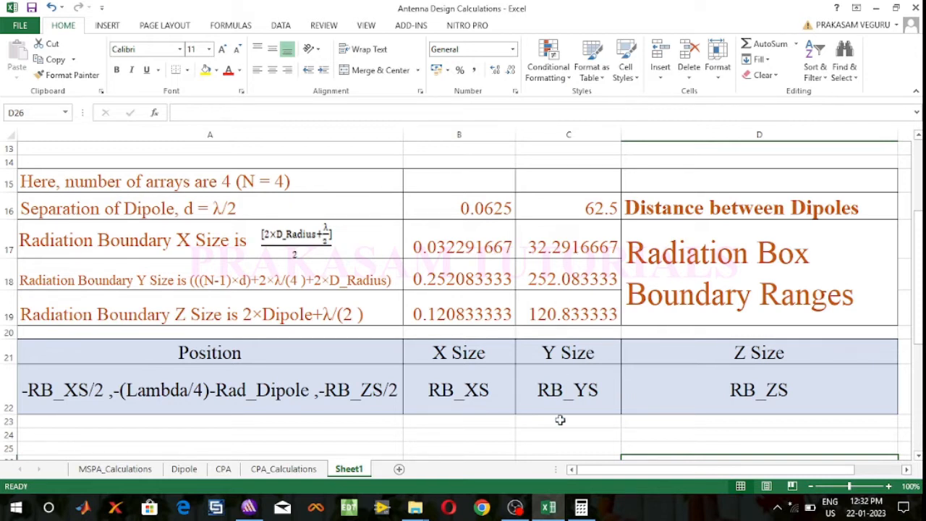
pyautogui.click(249, 506)
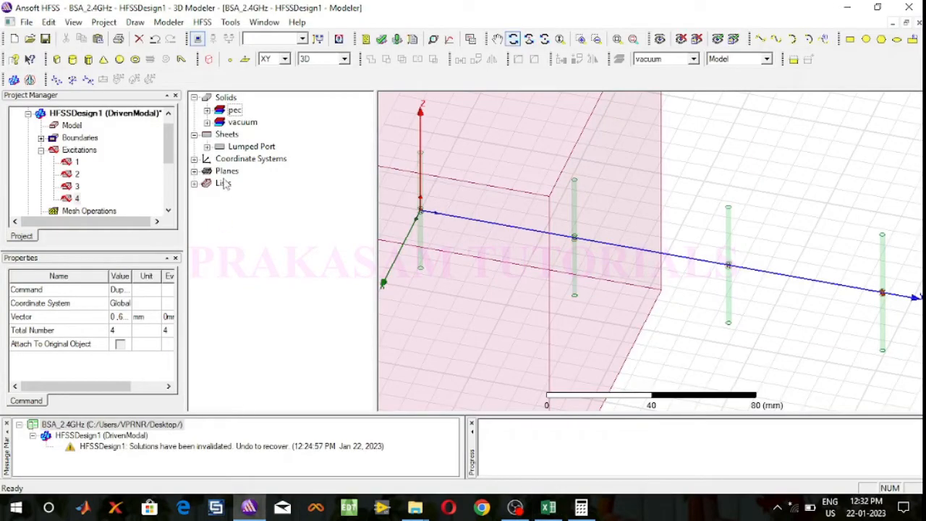
pyautogui.click(207, 122)
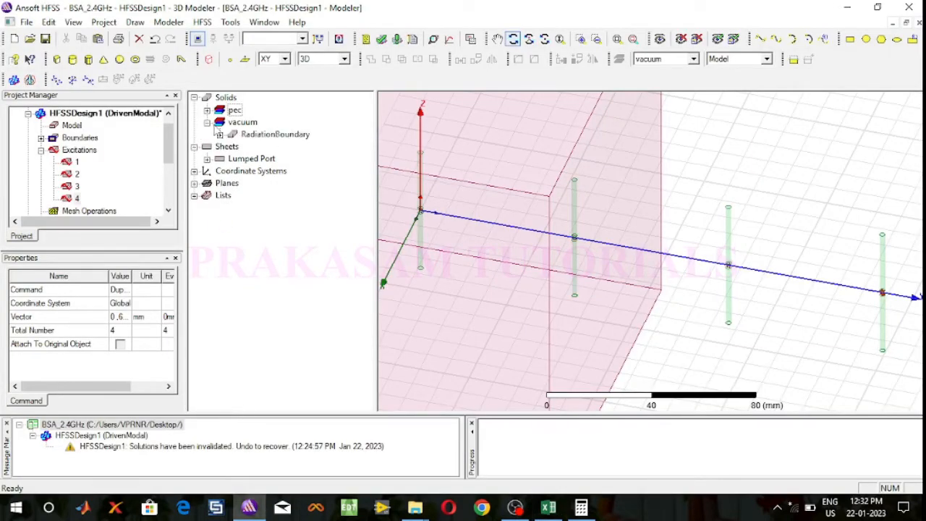
pyautogui.click(219, 135)
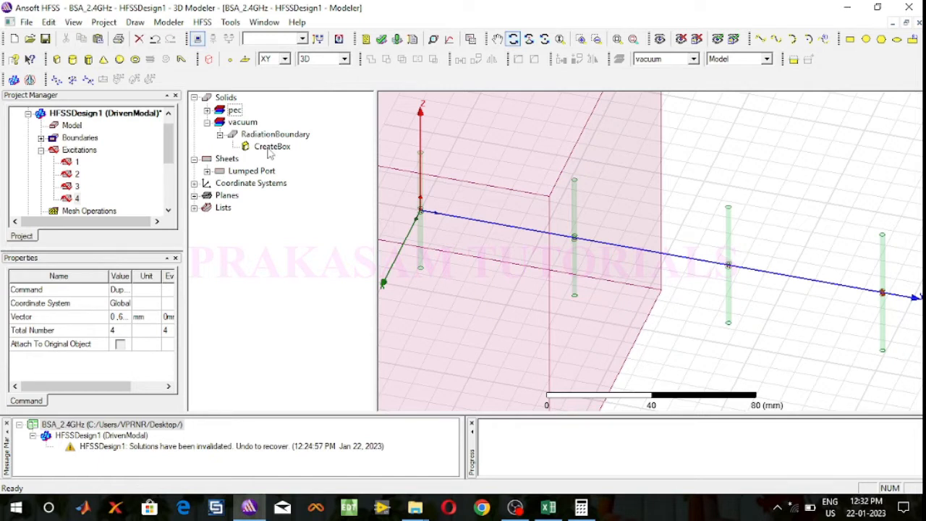
pyautogui.rightClick(269, 149)
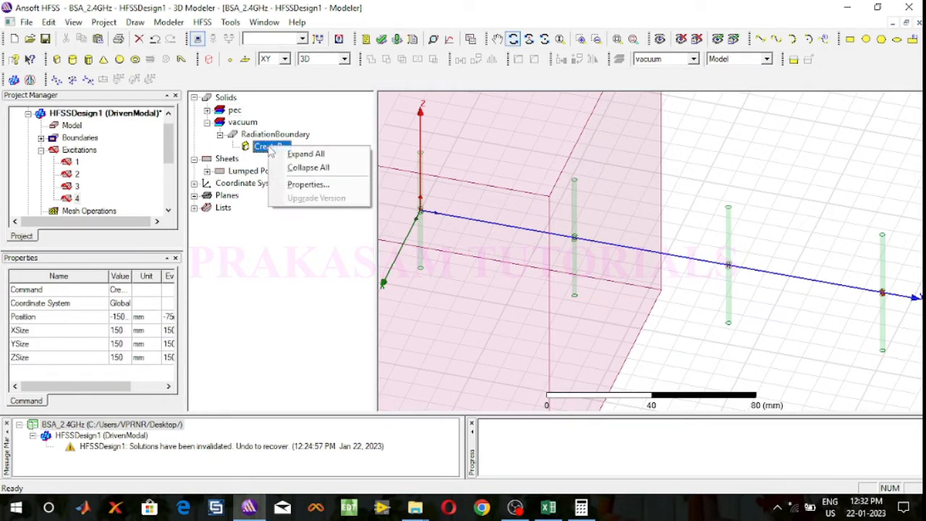
pyautogui.rightClick(267, 136)
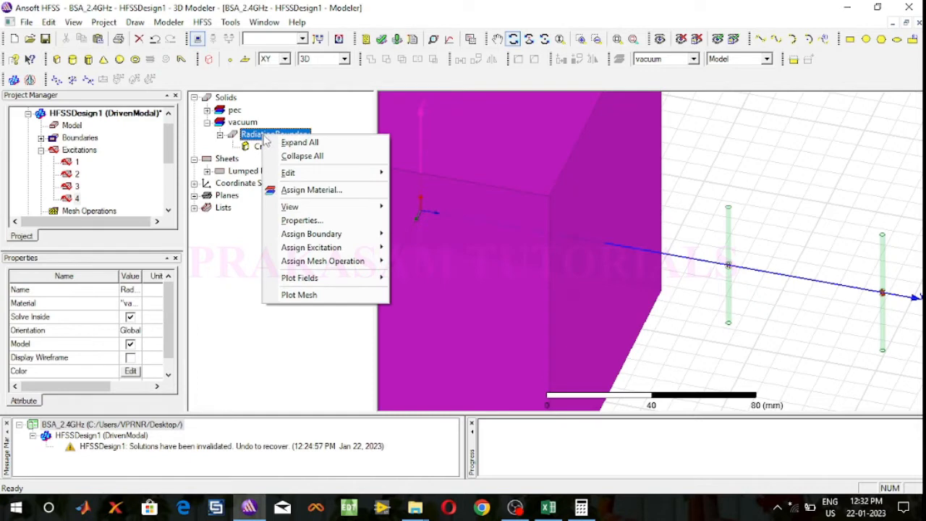
pyautogui.click(301, 221)
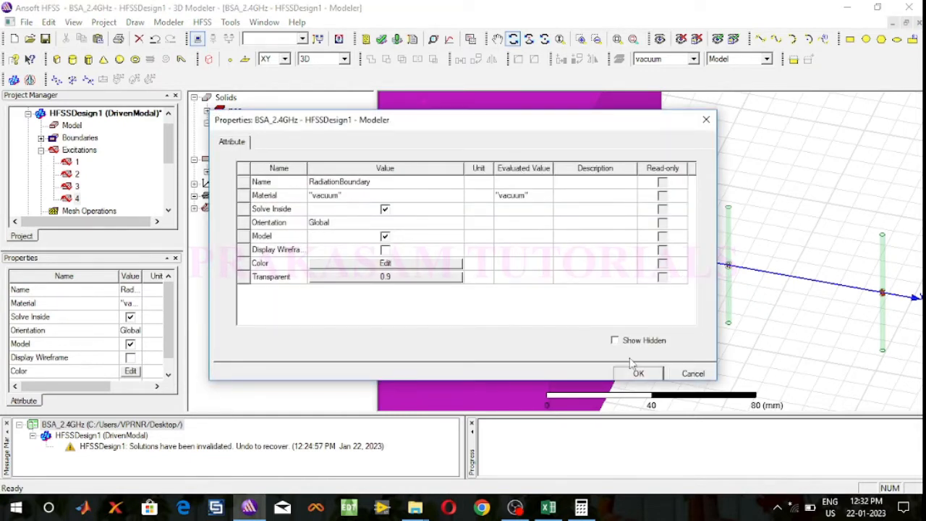
pyautogui.click(684, 373)
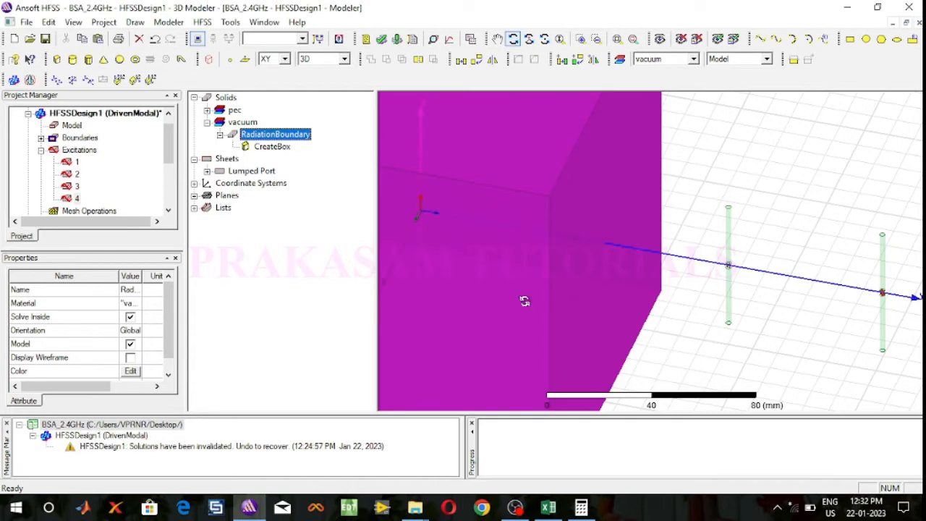
# - Set the RadiationBoundary box's XSize to 33 mm and YSize to 252 mm, checking the calculated sizes in the Excel sheet
pyautogui.doubleClick(283, 147)
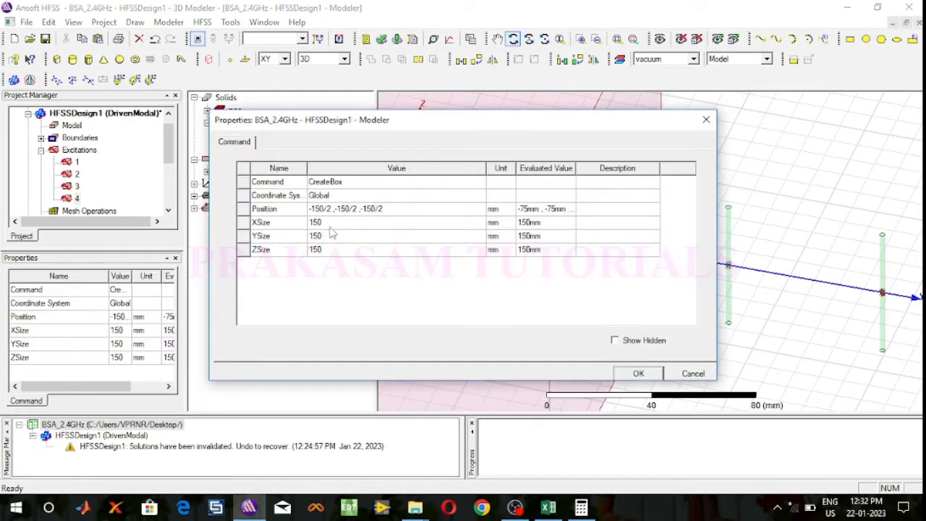
pyautogui.click(330, 223)
pyautogui.write('33')
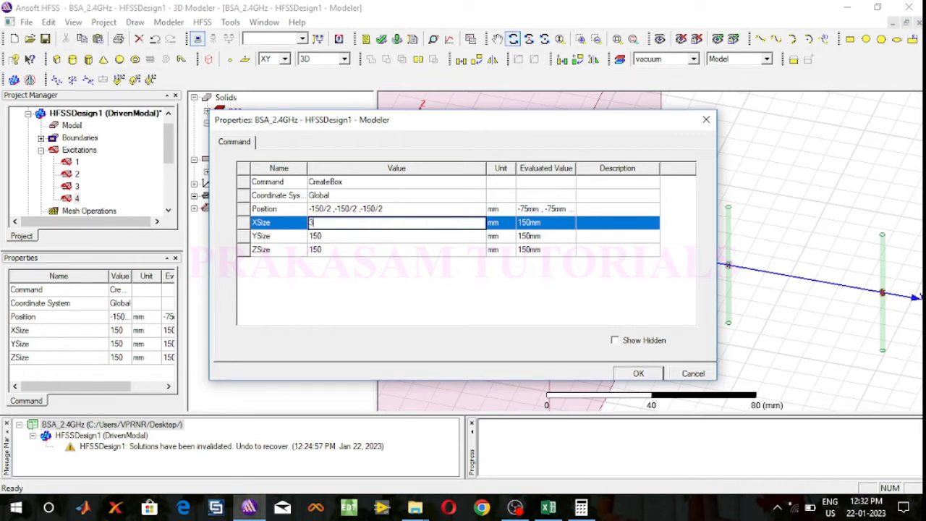
pyautogui.click(547, 507)
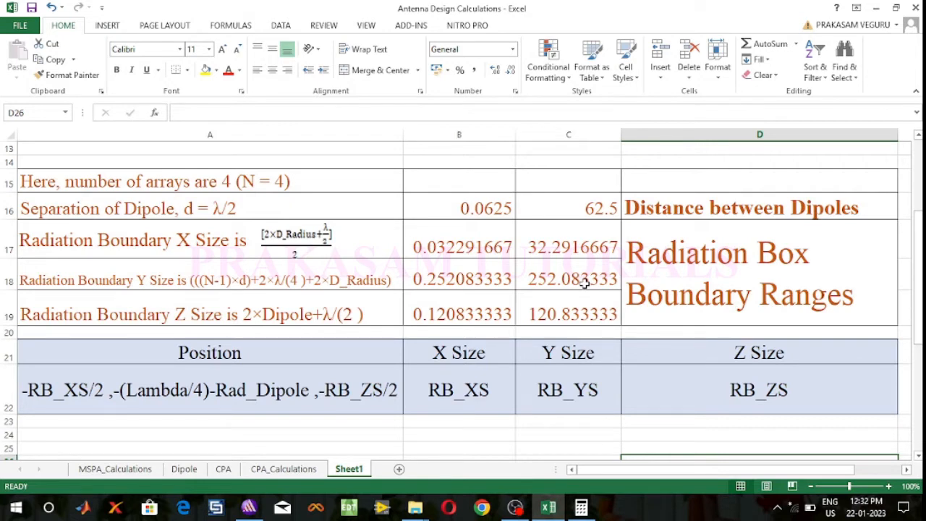
pyautogui.click(248, 507)
pyautogui.click(324, 238)
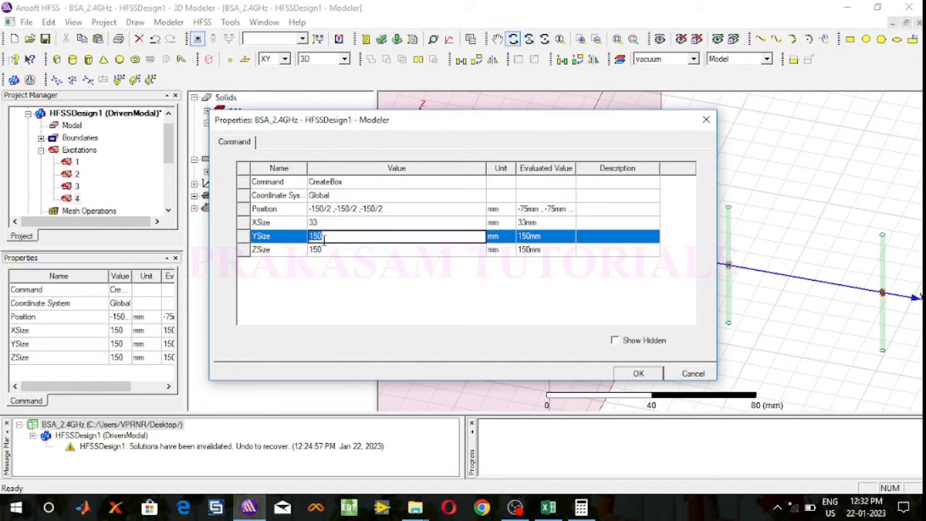
pyautogui.write('252')
# - Look up the Z size in the Excel sheet and set the RadiationBoundary box's ZSize to 120 mm in HFSS
pyautogui.click(548, 508)
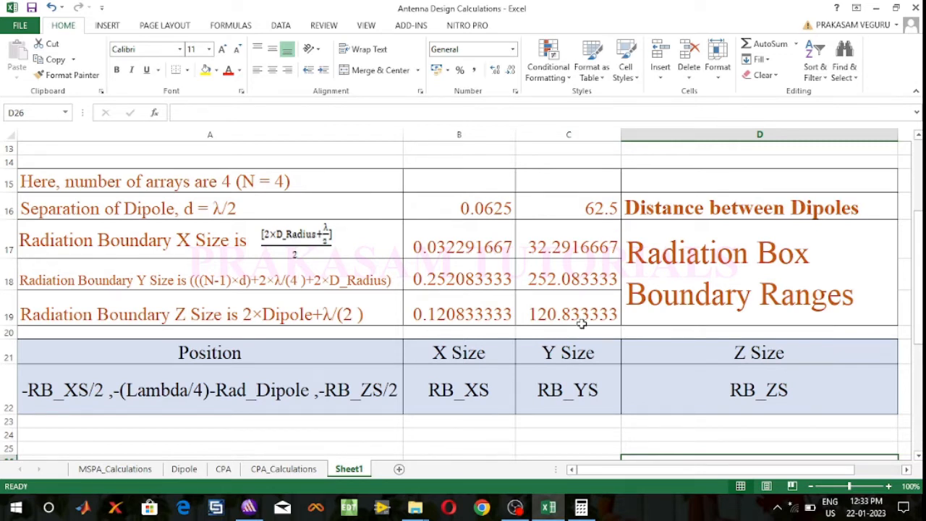
pyautogui.click(249, 507)
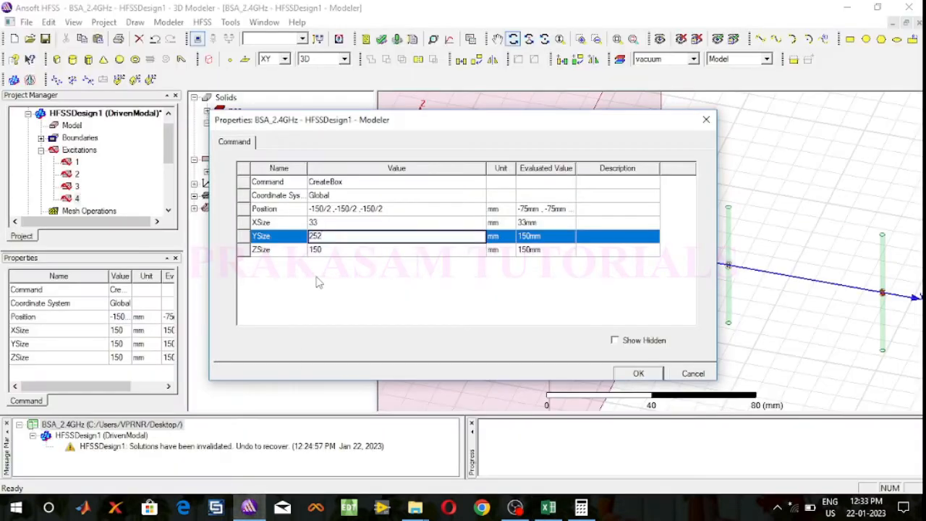
pyautogui.click(325, 250)
pyautogui.write('12')
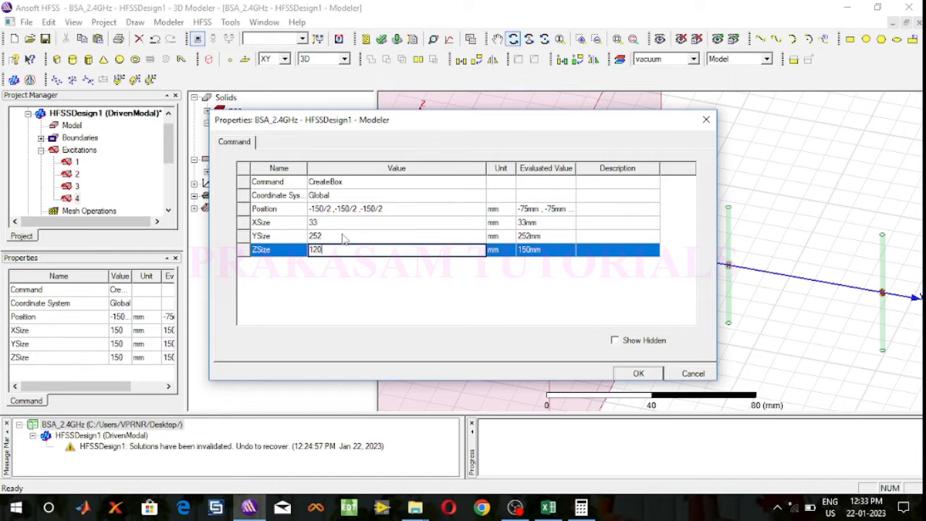
# - Clear the RadiationBoundary box's Position and enter -33/2 as its X coordinate
pyautogui.click(403, 210)
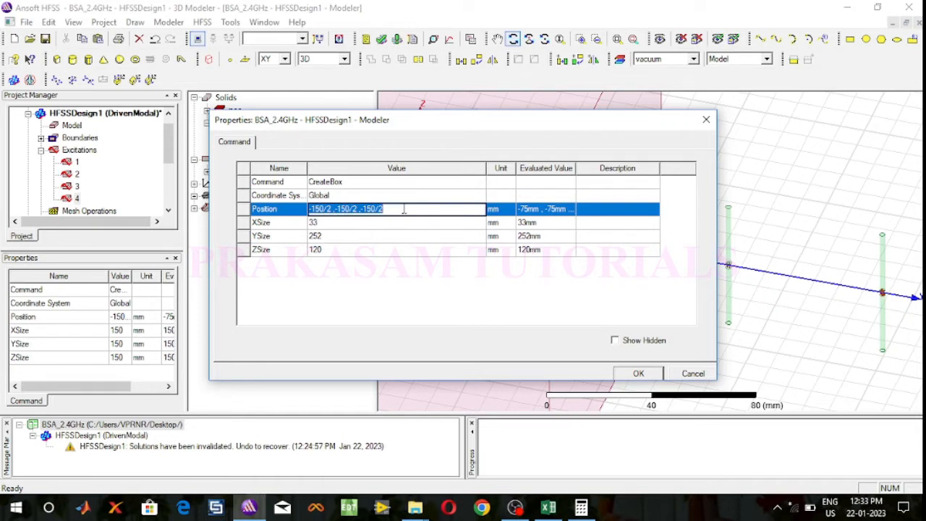
pyautogui.moveTo(403, 209); pyautogui.dragTo(311, 209)
pyautogui.write('-33/2')
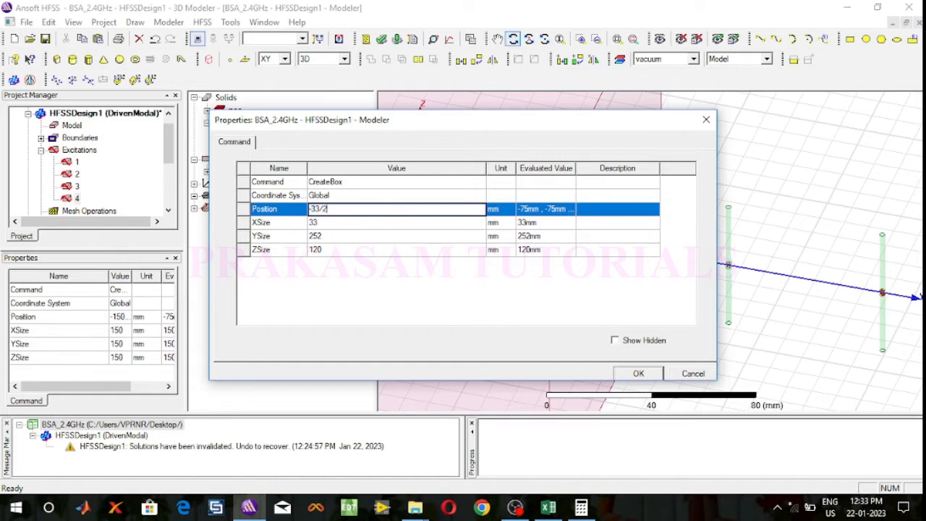
pyautogui.write(',')
# - Consult the position formula in the Excel sheet and compute the Y offset 0 - 31.25 - 1.04 in Calculator
pyautogui.click(547, 508)
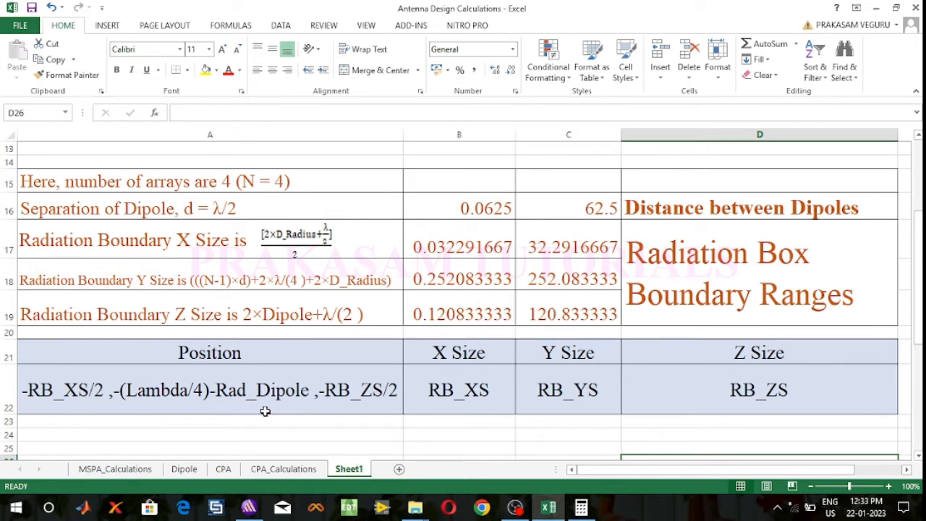
pyautogui.click(581, 508)
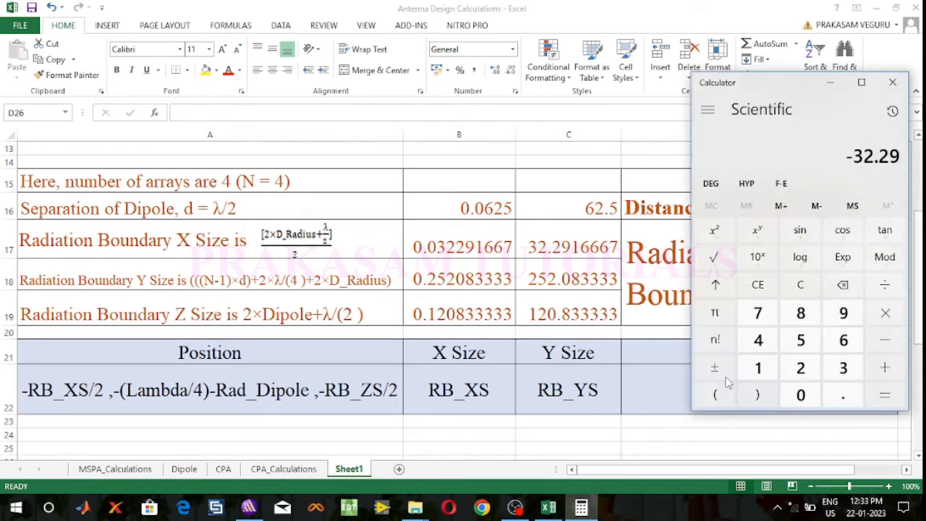
pyautogui.click(798, 286)
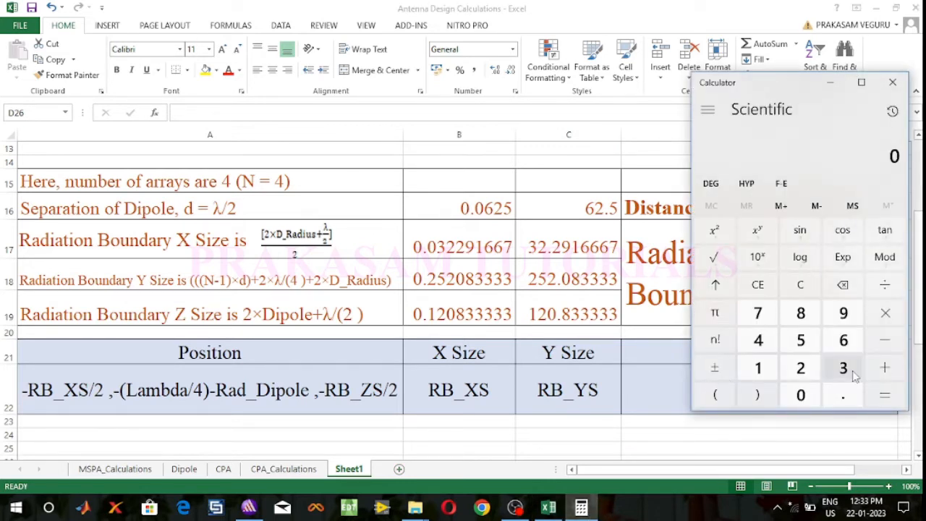
pyautogui.click(882, 345)
pyautogui.write('31.2')
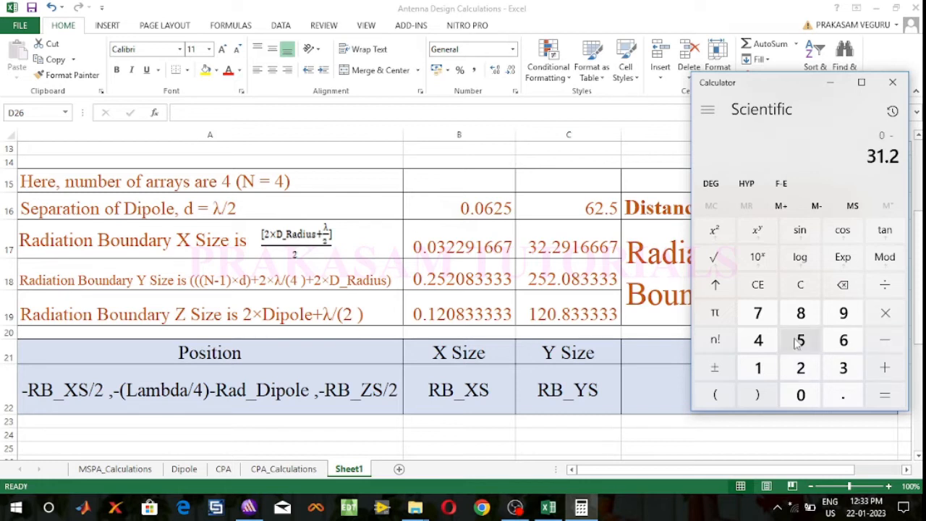
pyautogui.click(798, 341)
pyautogui.click(885, 343)
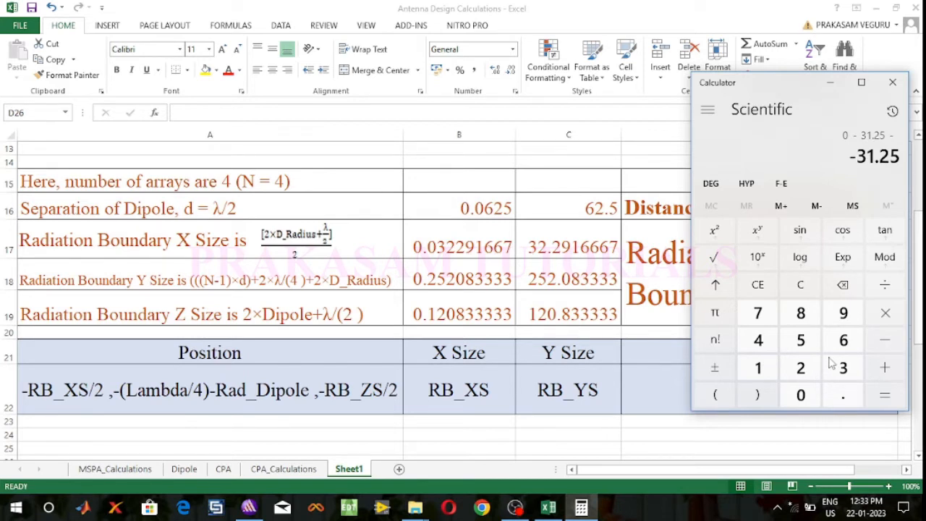
pyautogui.write('1.0')
pyautogui.click(758, 340)
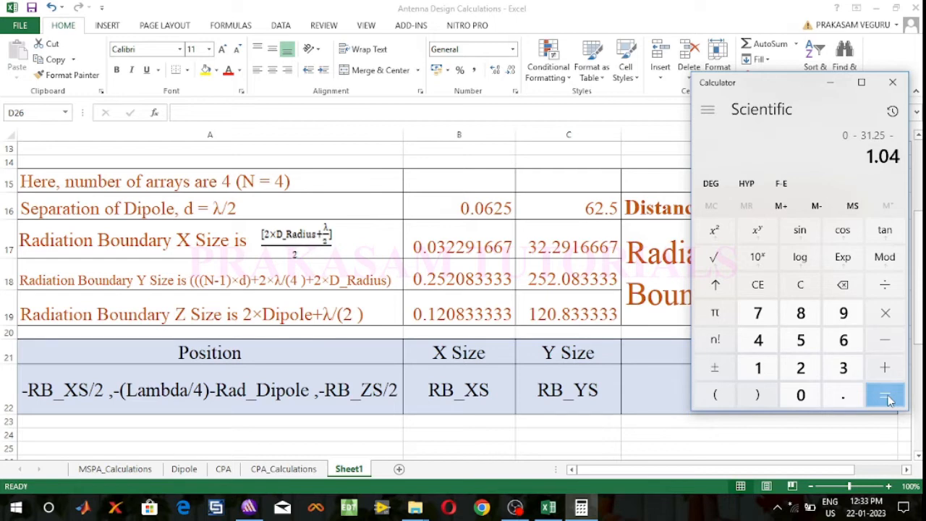
pyautogui.click(886, 396)
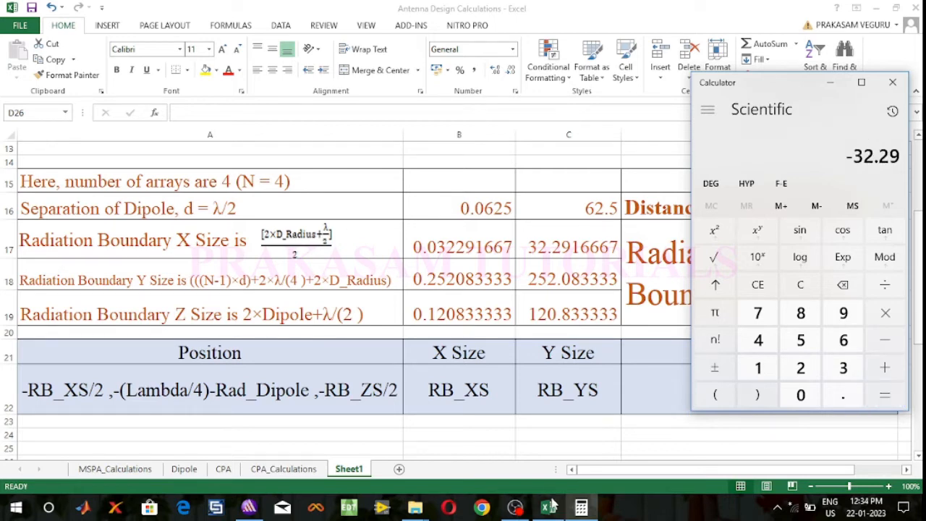
# - Return to HFSS, complete the box's Position with Y -32.29 and Z -120/2, and apply the new box dimensions
pyautogui.click(549, 506)
pyautogui.click(248, 506)
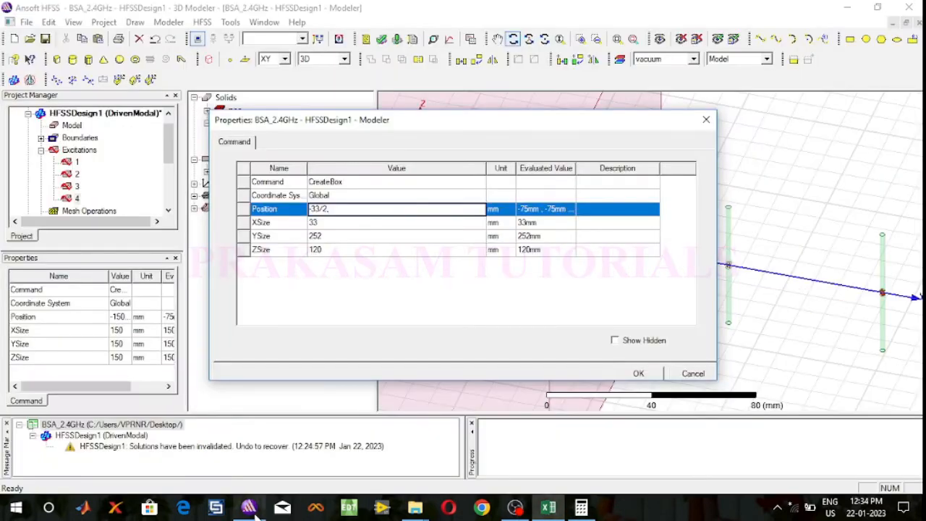
pyautogui.write('-32.2')
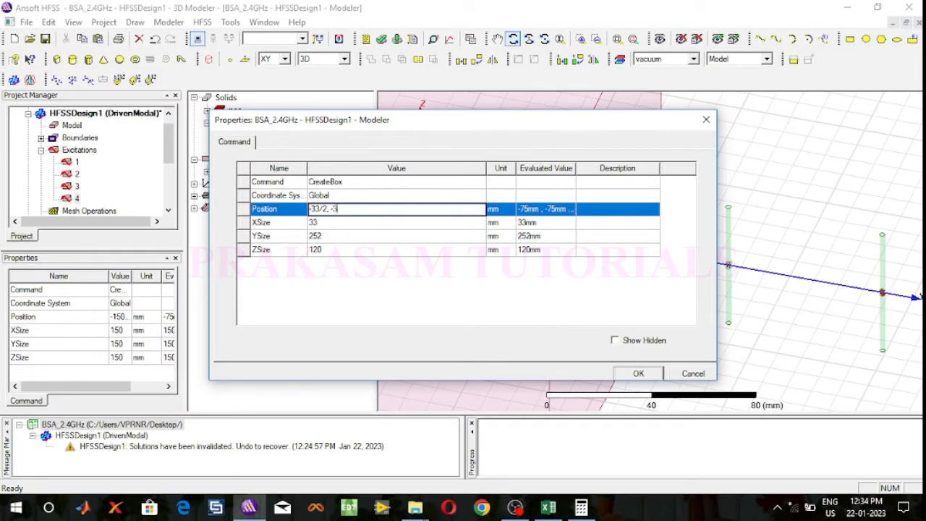
pyautogui.write('9,')
pyautogui.write('-120/2')
pyautogui.click(628, 376)
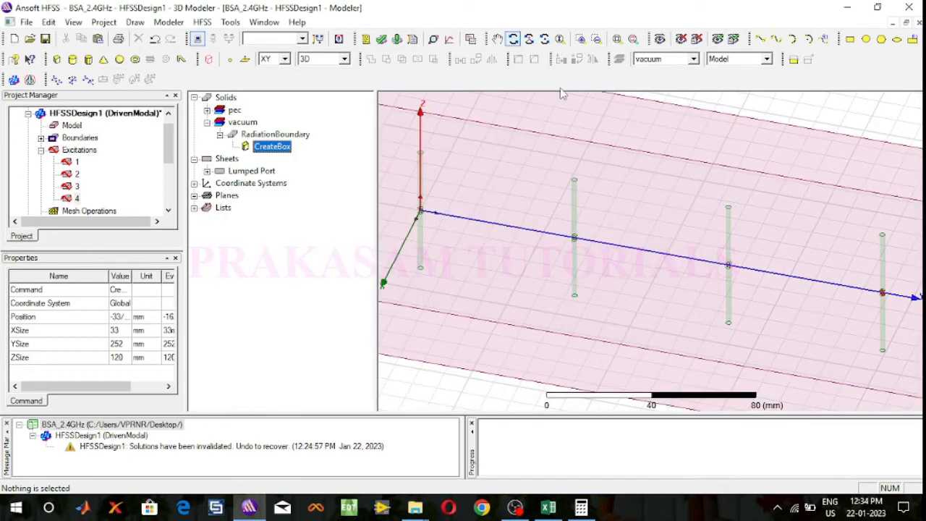
pyautogui.click(617, 40)
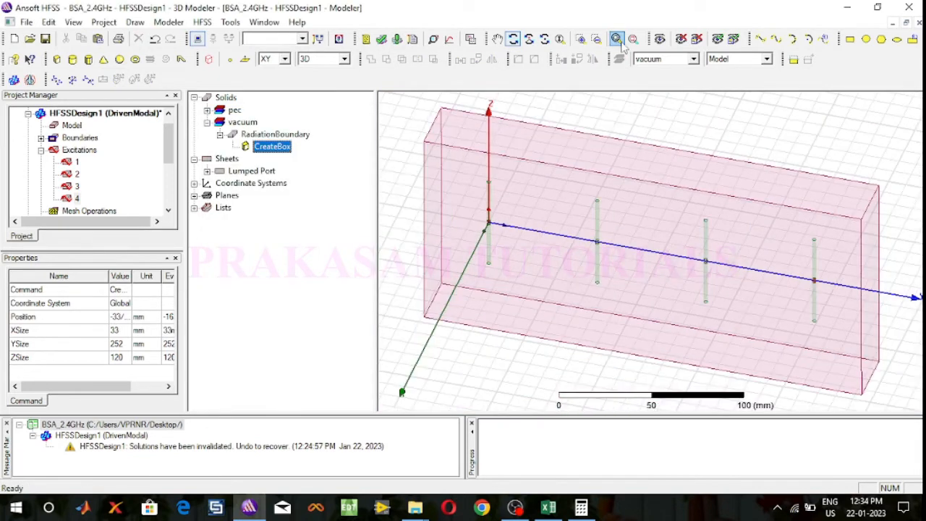
pyautogui.click(512, 39)
pyautogui.moveTo(770, 149)
pyautogui.mouseDown()
pyautogui.moveTo(684, 158)
pyautogui.moveTo(787, 96)
pyautogui.moveTo(769, 136)
pyautogui.mouseUp()
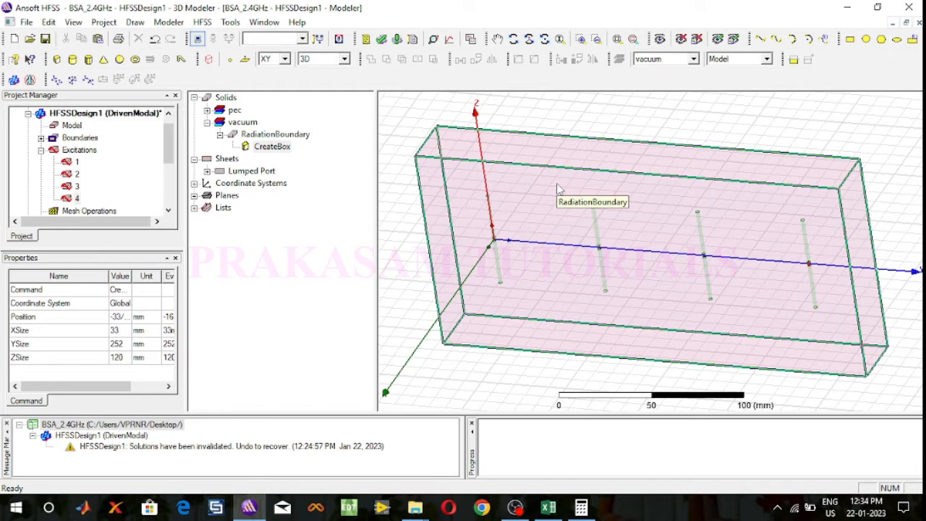
# - Collapse the excitations, expand the analysis, and review the settings of Setup1 and its frequency sweep
pyautogui.click(41, 149)
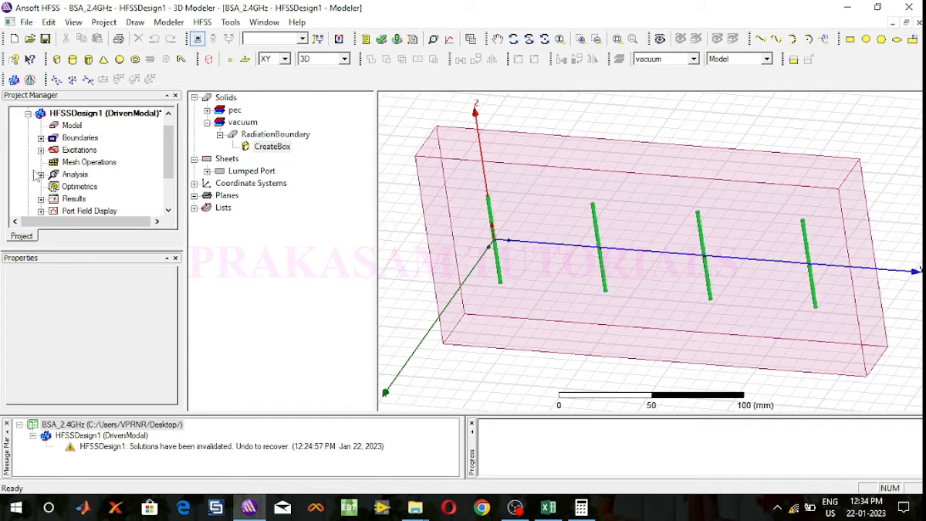
pyautogui.click(40, 174)
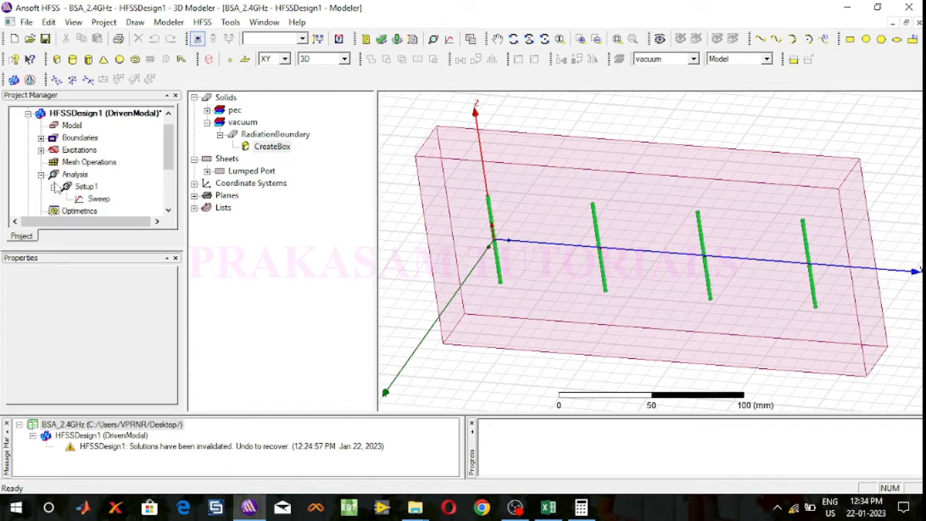
pyautogui.doubleClick(84, 186)
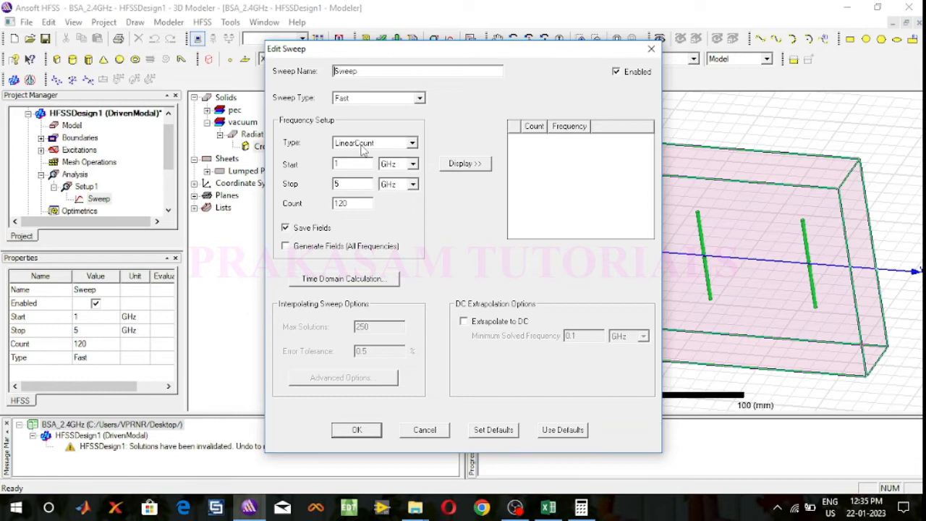
pyautogui.click(354, 429)
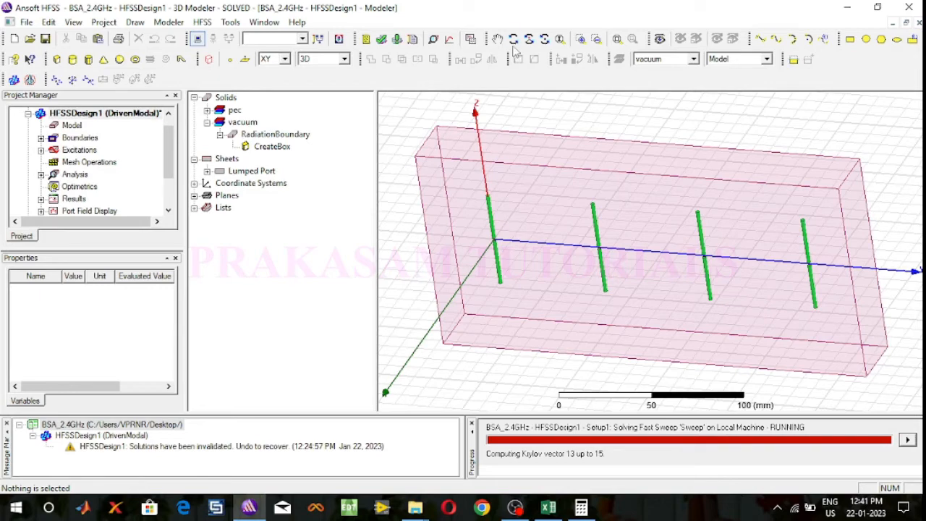
pyautogui.click(513, 39)
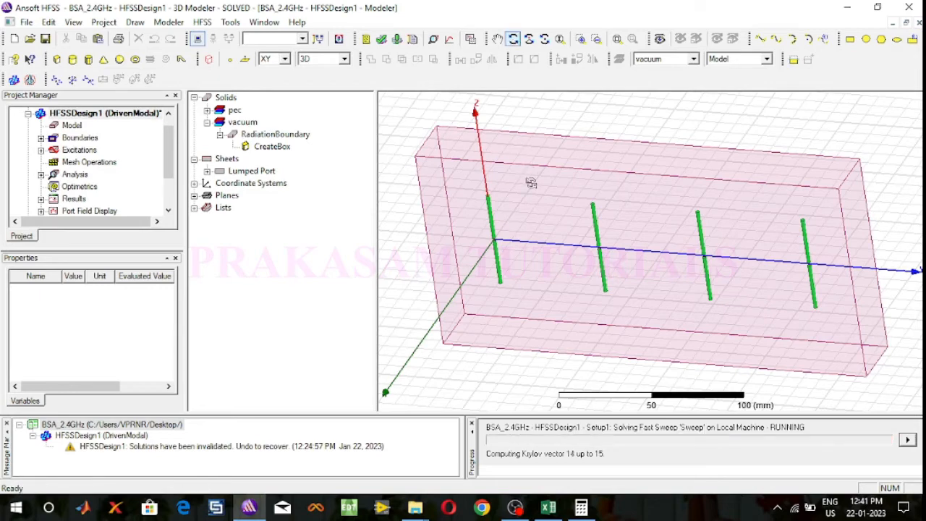
pyautogui.moveTo(530, 181); pyautogui.dragTo(488, 183)
pyautogui.moveTo(492, 182); pyautogui.dragTo(698, 296)
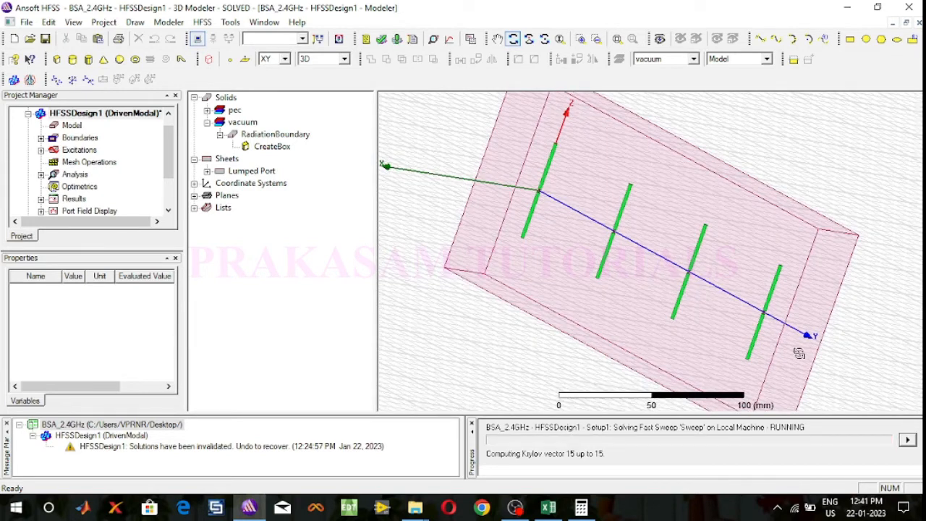
pyautogui.moveTo(798, 353); pyautogui.dragTo(848, 303)
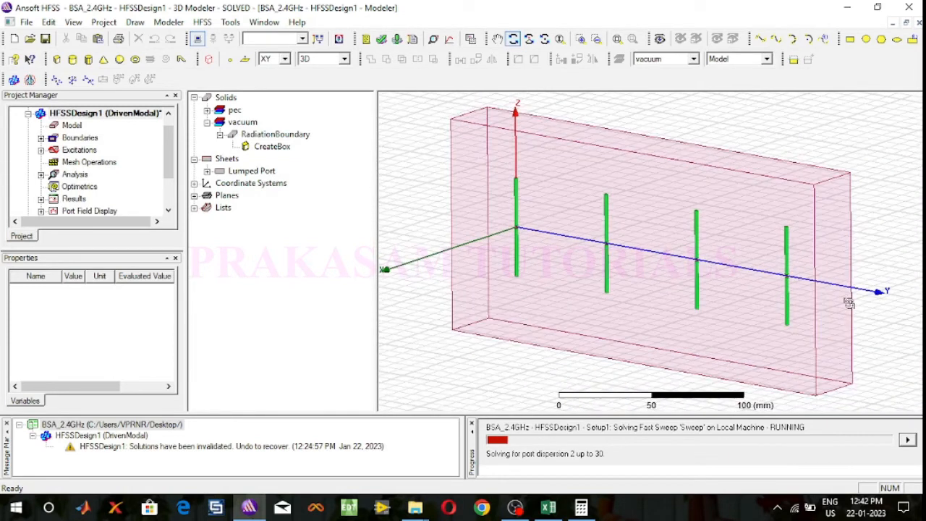
pyautogui.click(513, 40)
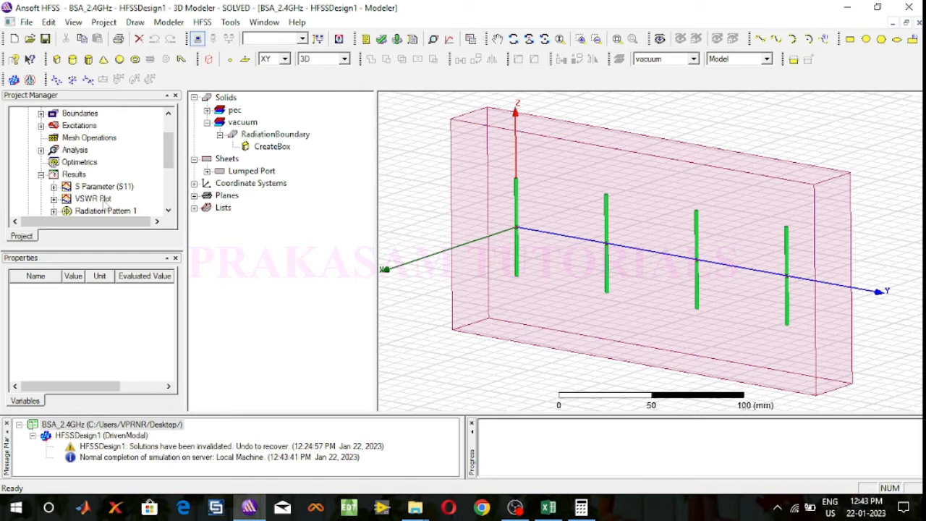
# - Open the S Parameter (S11) and VSWR plots and move each marker table into the open area of its graph
pyautogui.doubleClick(104, 187)
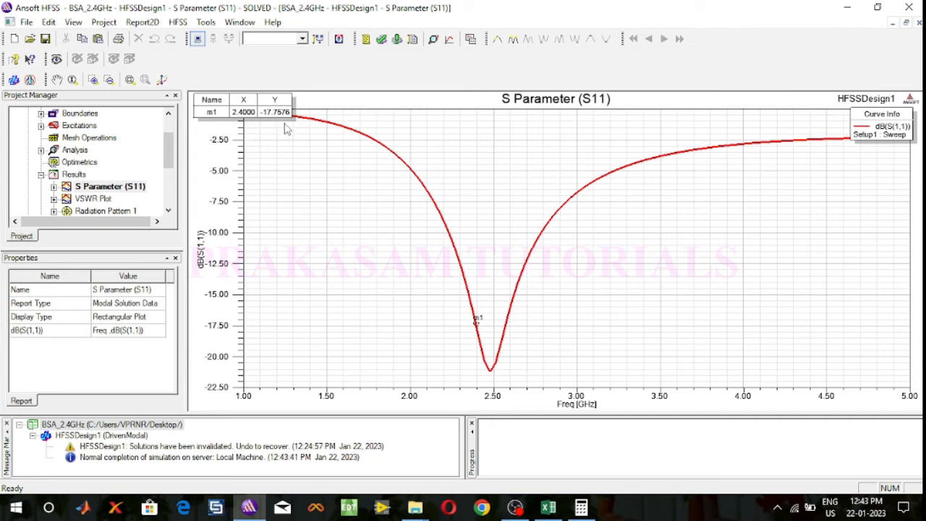
pyautogui.moveTo(262, 102); pyautogui.dragTo(490, 144)
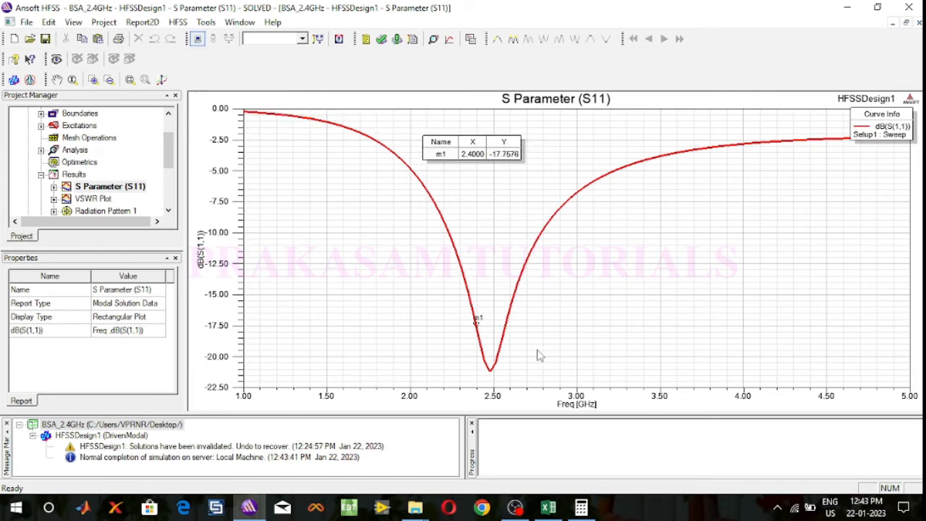
pyautogui.doubleClick(94, 201)
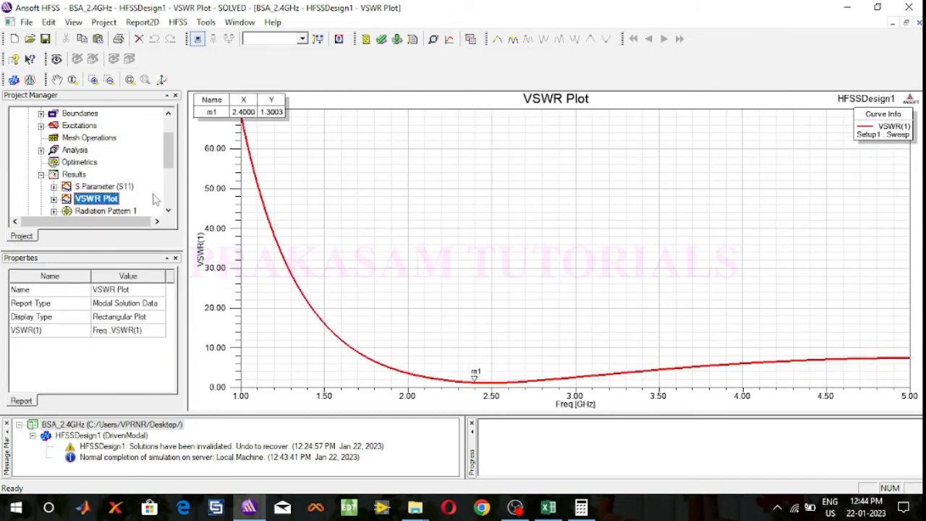
pyautogui.moveTo(255, 109)
pyautogui.mouseDown()
pyautogui.moveTo(345, 134)
pyautogui.moveTo(403, 187)
pyautogui.mouseUp()
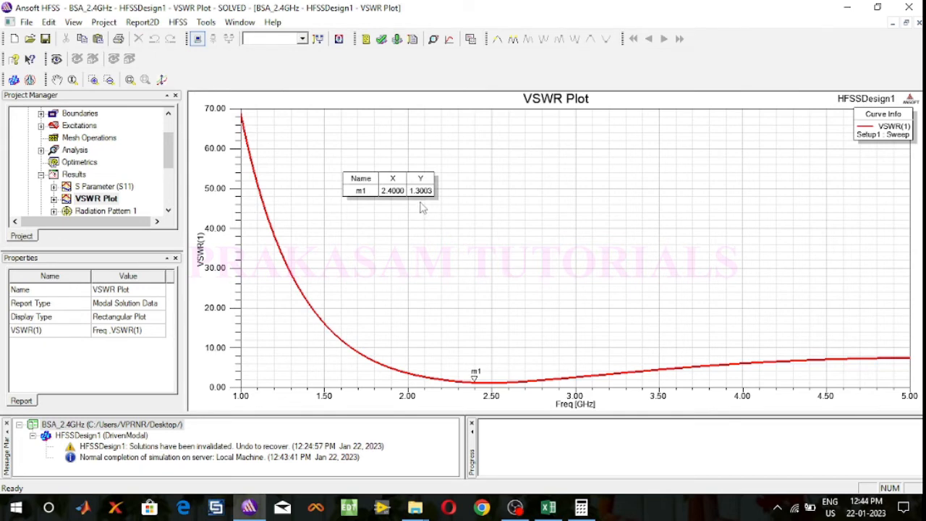
# - Examine the S(1,1) curve in Smith Chart 1, then reopen the design's 3D model
pyautogui.scroll(-2, 101, 210)
pyautogui.doubleClick(96, 198)
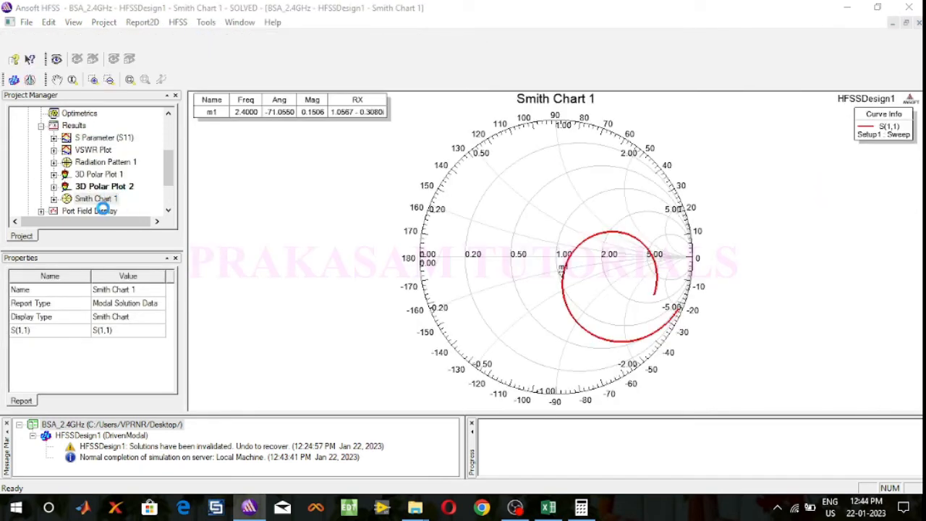
pyautogui.scroll(3, 94, 177)
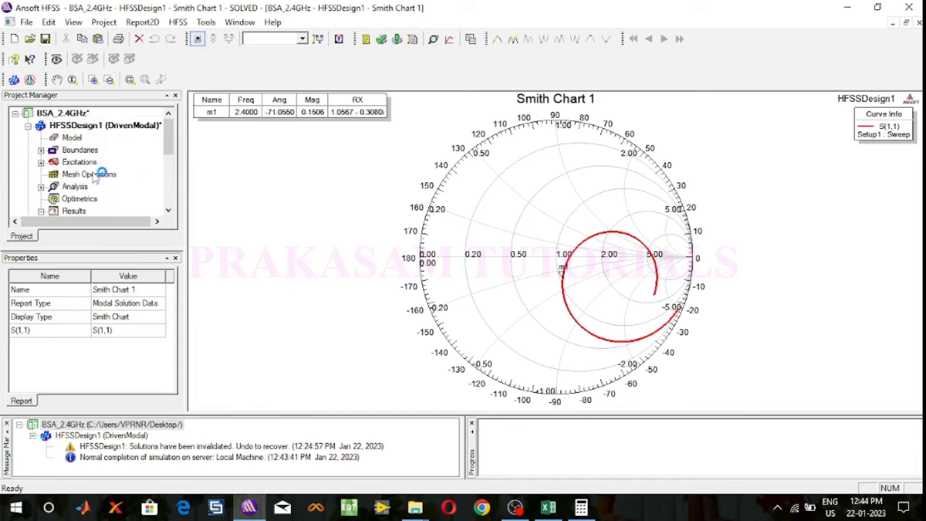
pyautogui.click(100, 127)
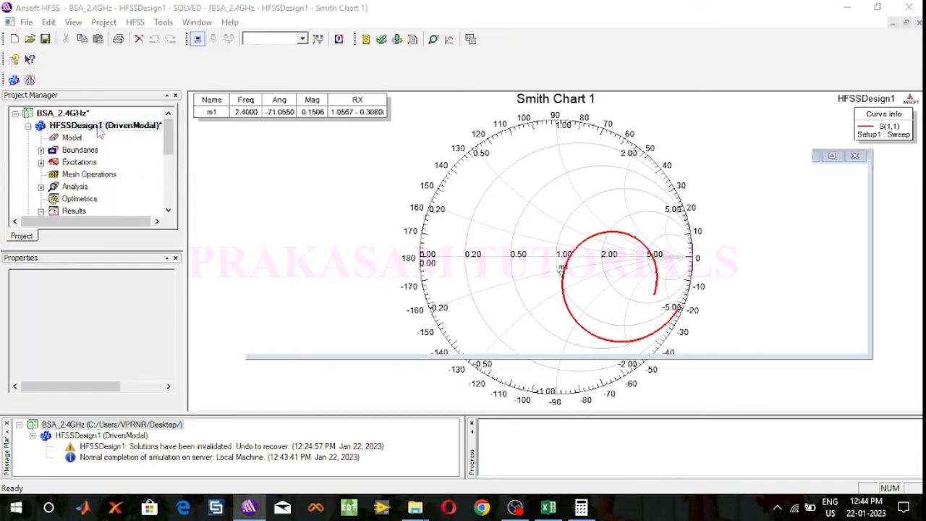
pyautogui.doubleClick(100, 127)
# - Check the resonance on the S Parameter (S11) plot against the 2.4 GHz marker and return to the 3D model
pyautogui.scroll(-1, 83, 188)
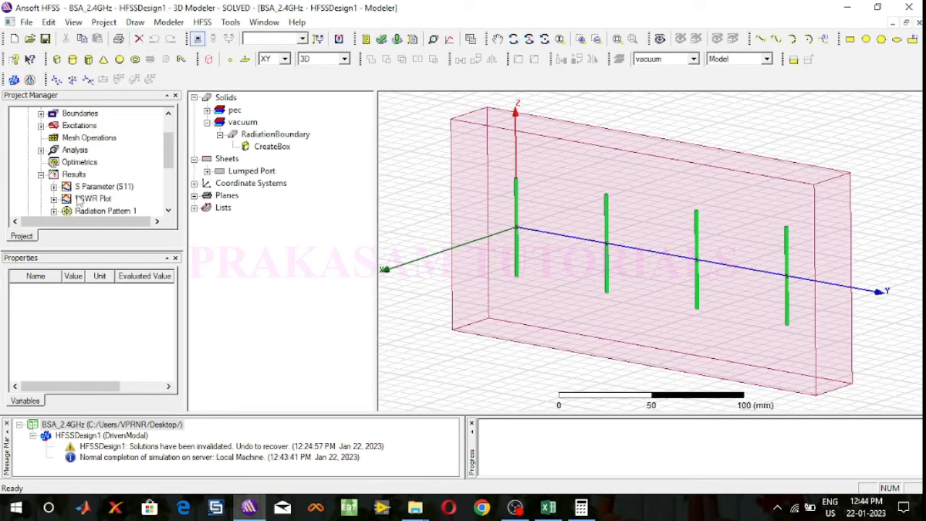
pyautogui.doubleClick(83, 187)
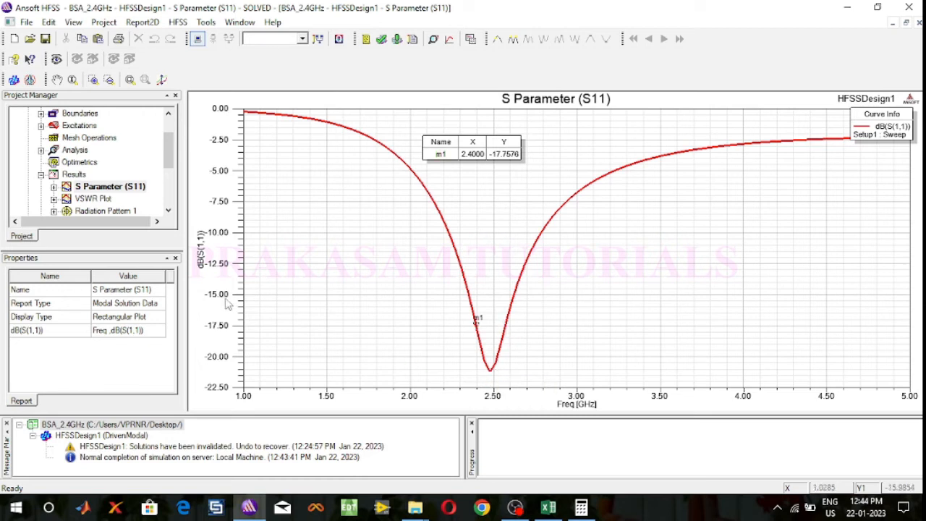
pyautogui.moveTo(167, 169); pyautogui.dragTo(166, 145)
pyautogui.doubleClick(127, 128)
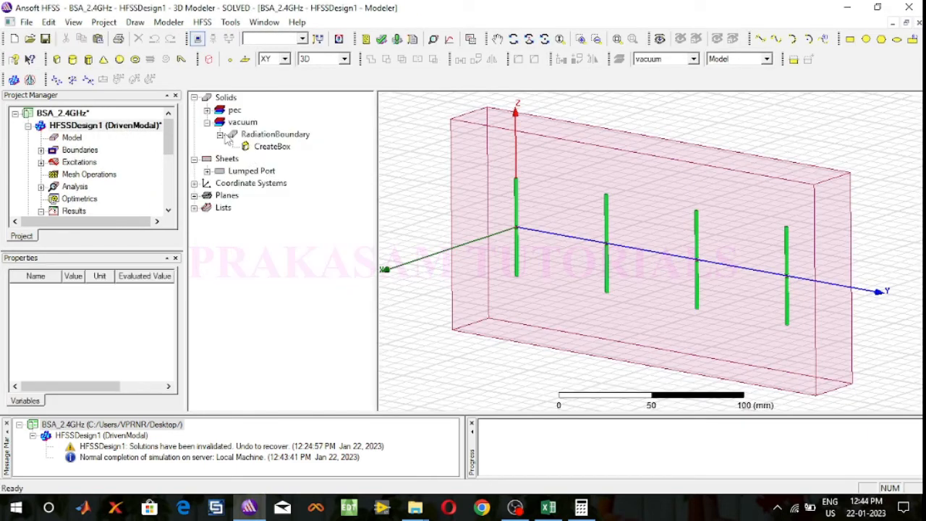
# - Set the height of the original Dipole's cylinder to 27.7 mm, then collapse the pec solids in the model history
pyautogui.click(207, 110)
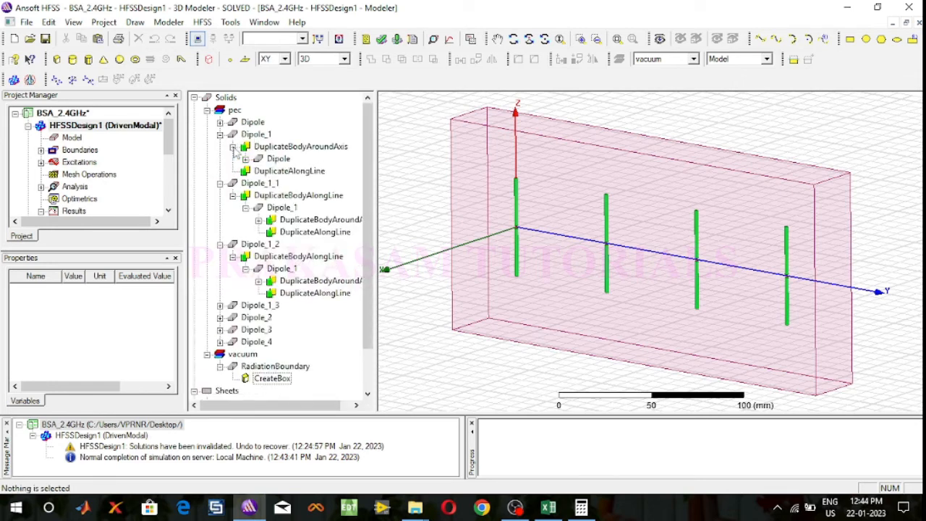
pyautogui.click(232, 146)
pyautogui.click(220, 122)
pyautogui.doubleClick(273, 135)
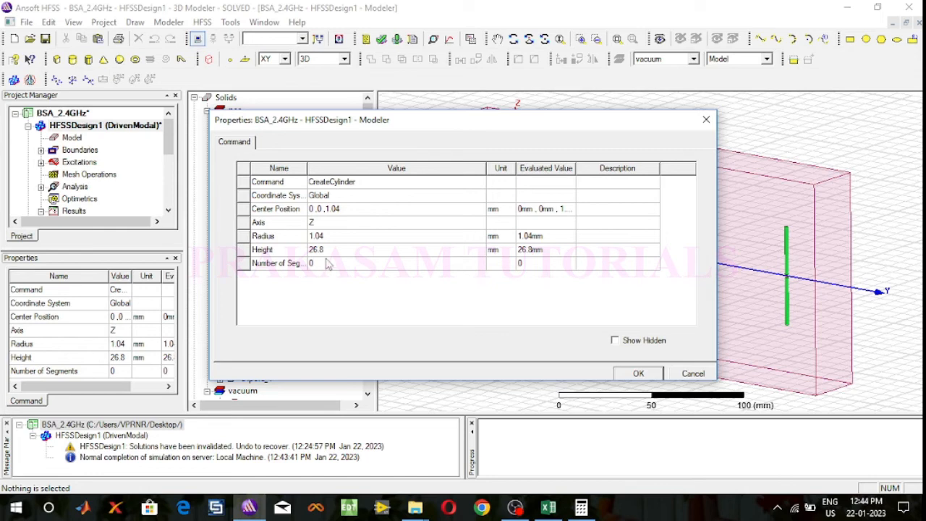
pyautogui.click(326, 249)
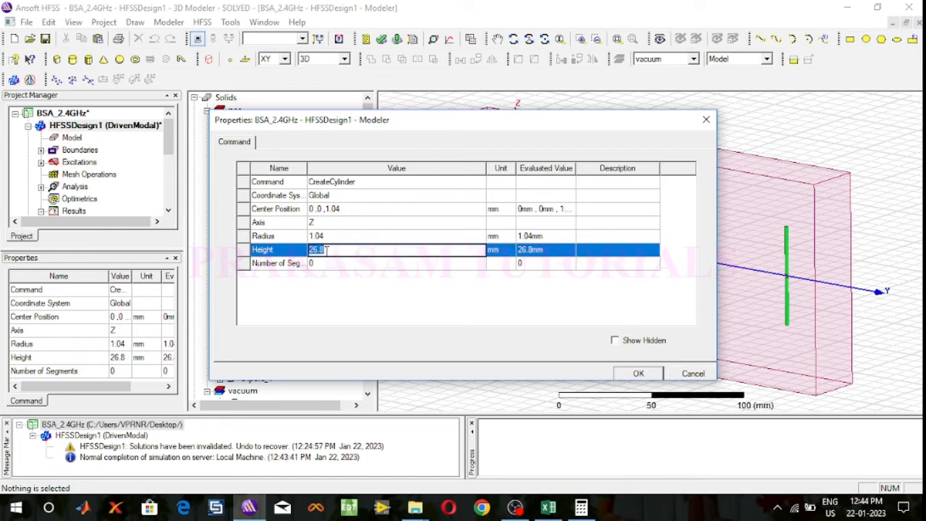
pyautogui.write('27.7')
pyautogui.click(636, 373)
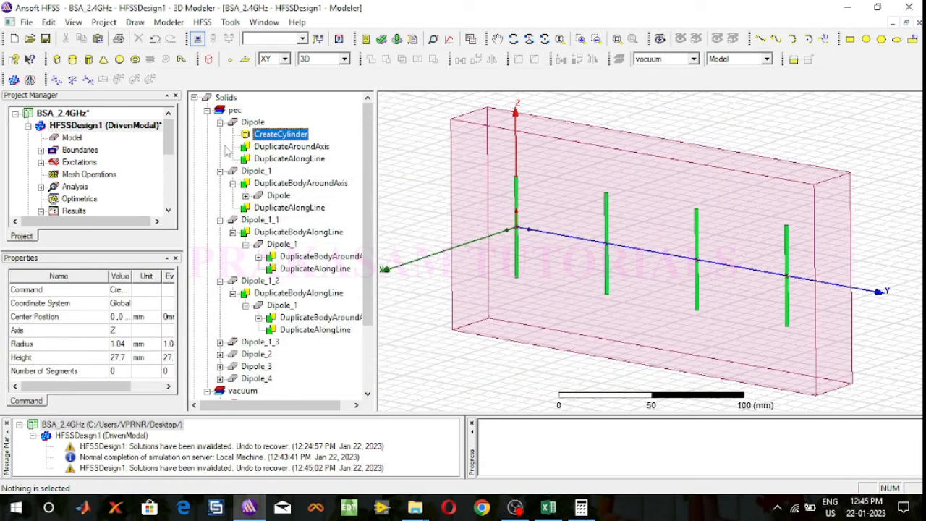
pyautogui.click(207, 110)
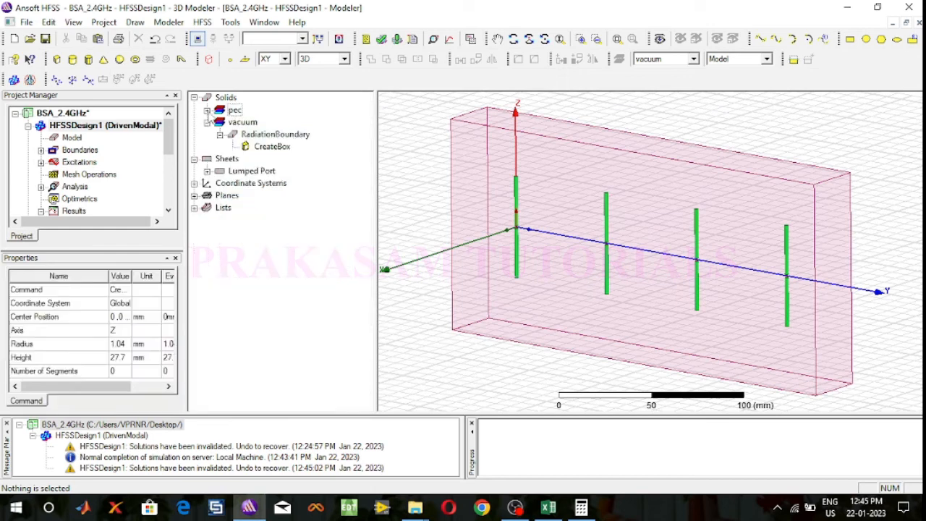
# - Validate HFSSDesign1 and run the full analysis with the updated dipole dimensions
pyautogui.click(381, 39)
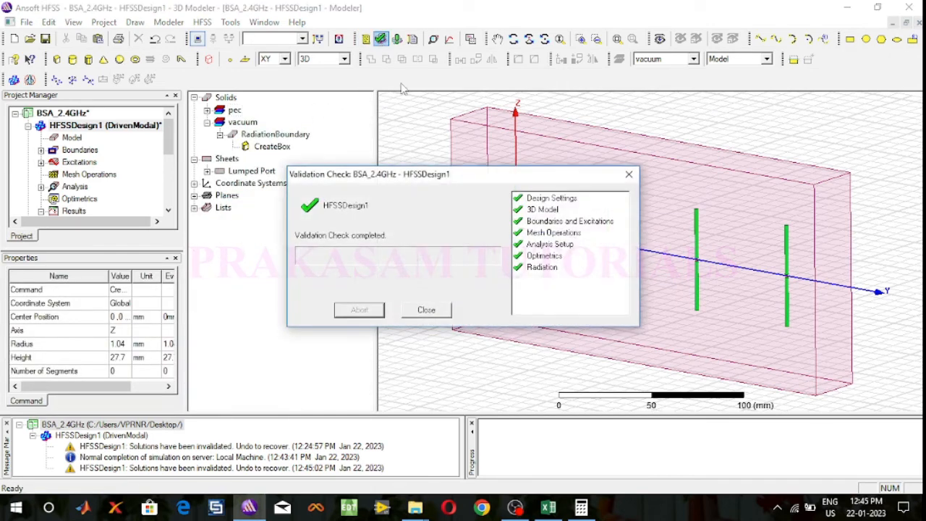
pyautogui.click(426, 311)
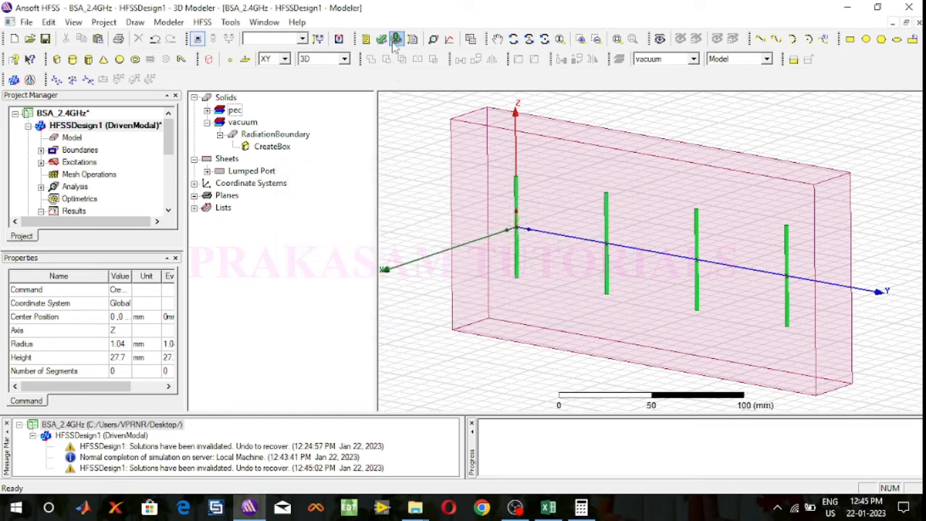
pyautogui.click(396, 39)
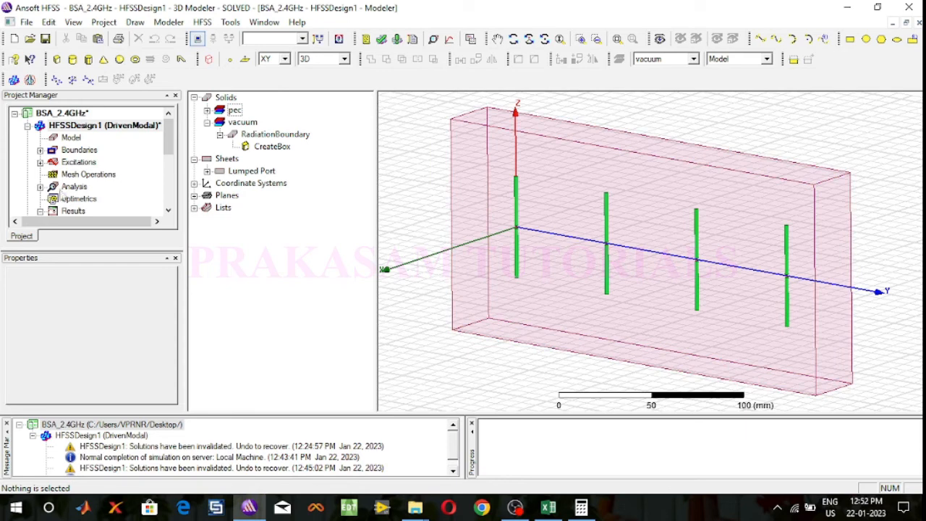
# - Check the 2.4 GHz marker in the S Parameter (S11) plot, the VSWR Plot and Smith Chart 1
pyautogui.click(40, 214)
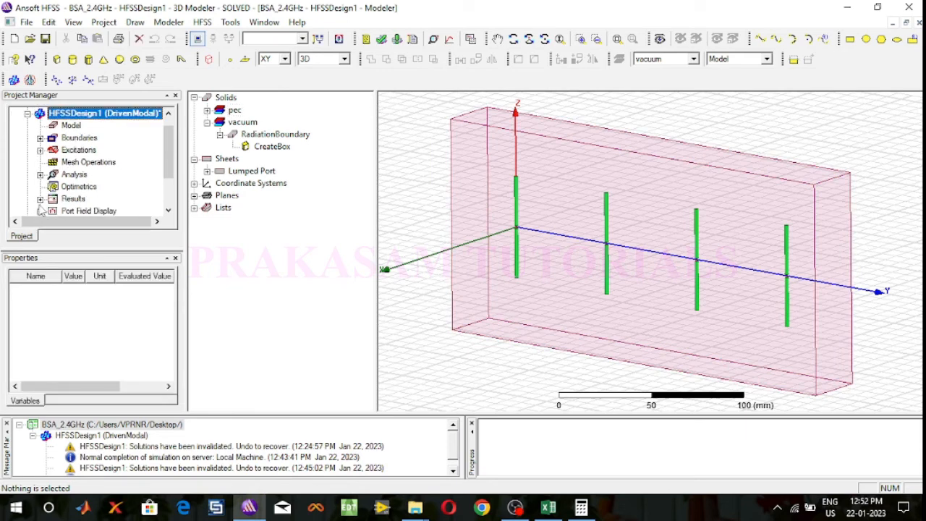
pyautogui.click(40, 211)
pyautogui.doubleClick(101, 137)
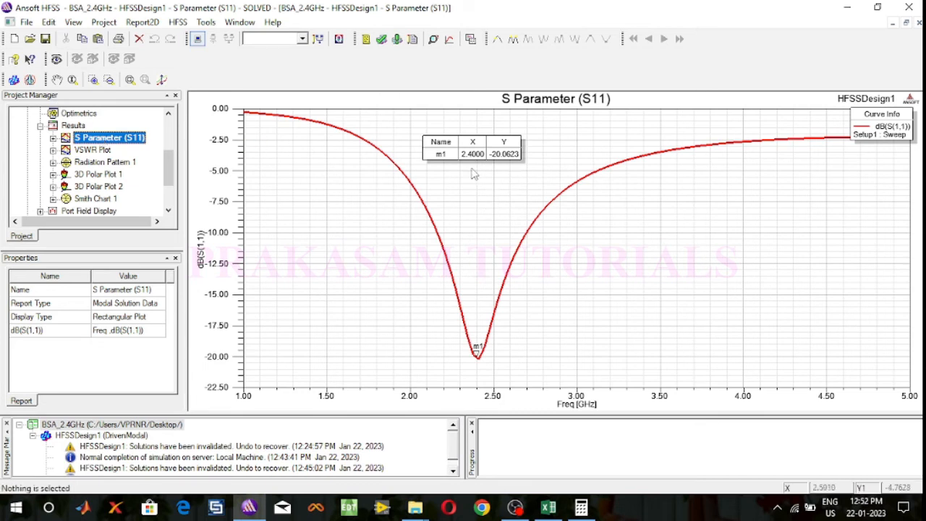
pyautogui.click(94, 151)
pyautogui.doubleClick(94, 150)
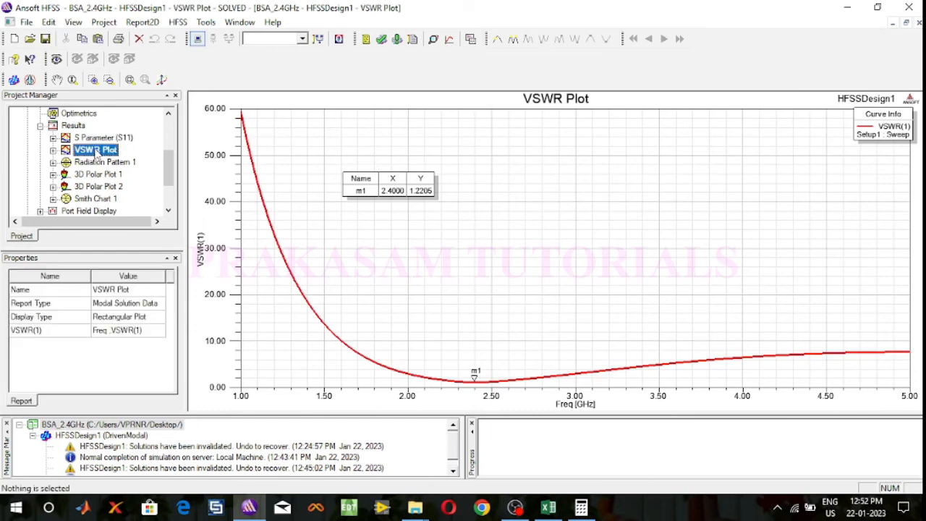
pyautogui.doubleClick(98, 199)
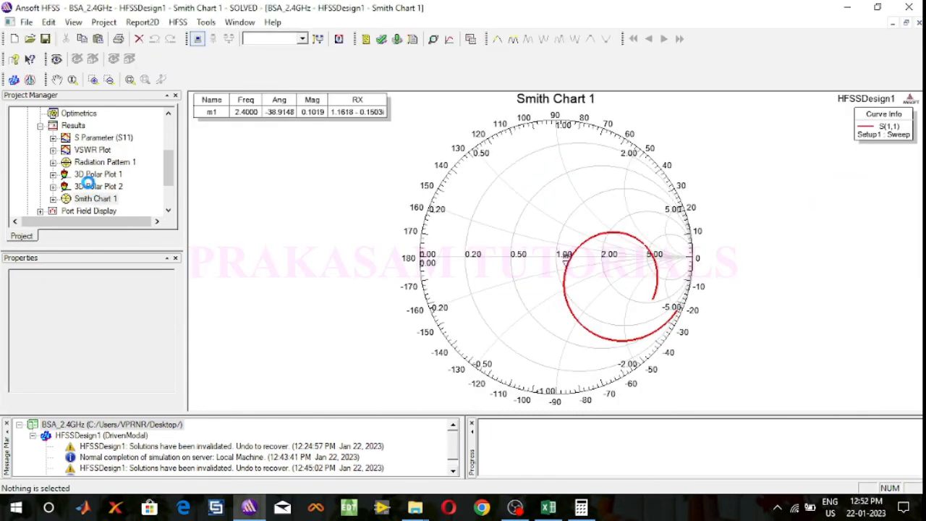
# - View the total gain in 3D Polar Plot 1 and the total directivity in 3D Polar Plot 2
pyautogui.click(40, 125)
pyautogui.scroll(2, 51, 131)
pyautogui.click(79, 126)
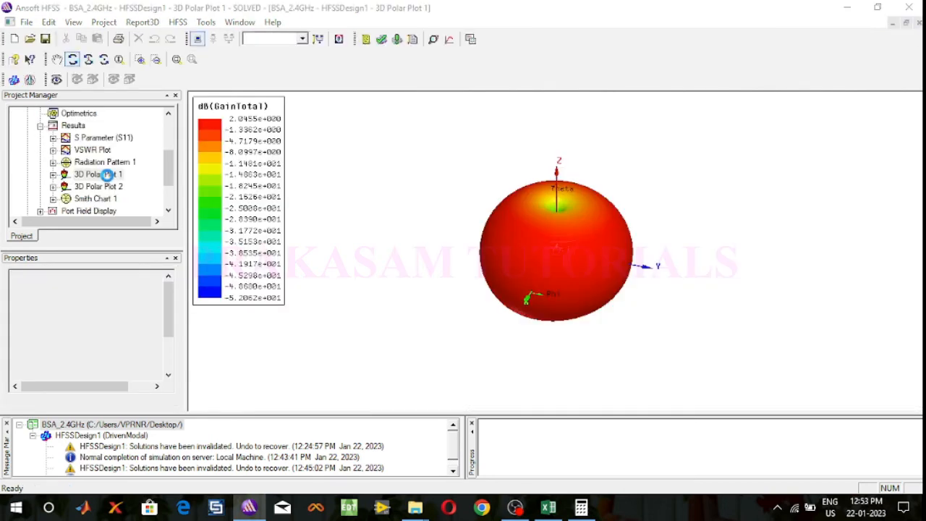
pyautogui.click(103, 174)
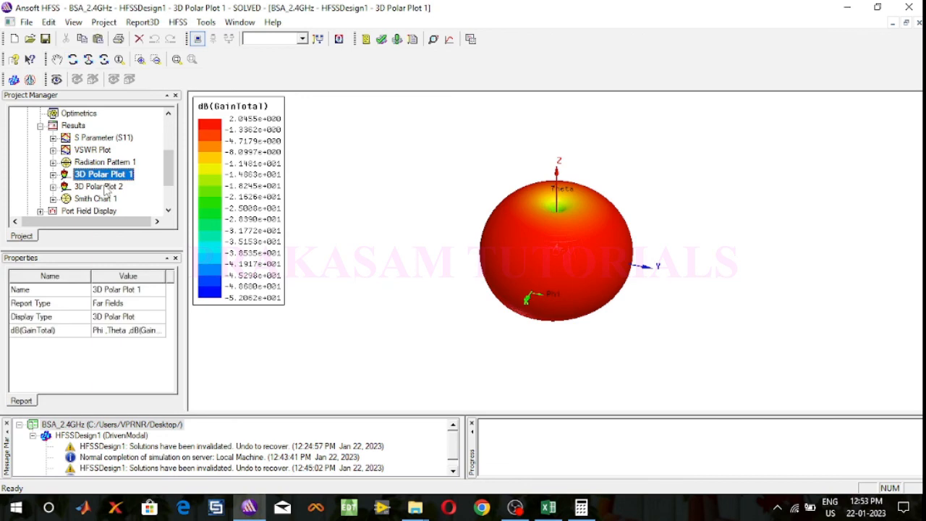
pyautogui.click(105, 187)
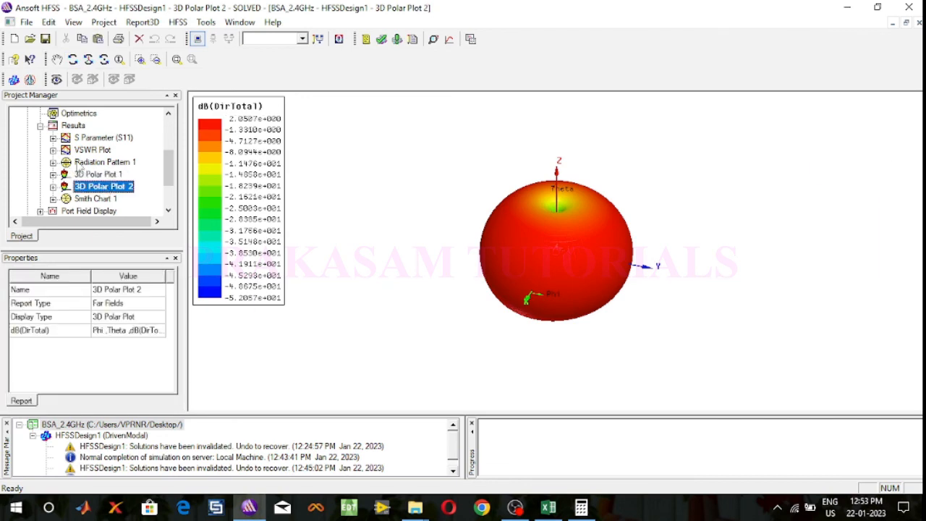
# - Reopen HFSSDesign1's 3D model with the radiation pattern overlay and save the project
pyautogui.scroll(2, 87, 159)
pyautogui.click(74, 114)
pyautogui.doubleClick(74, 115)
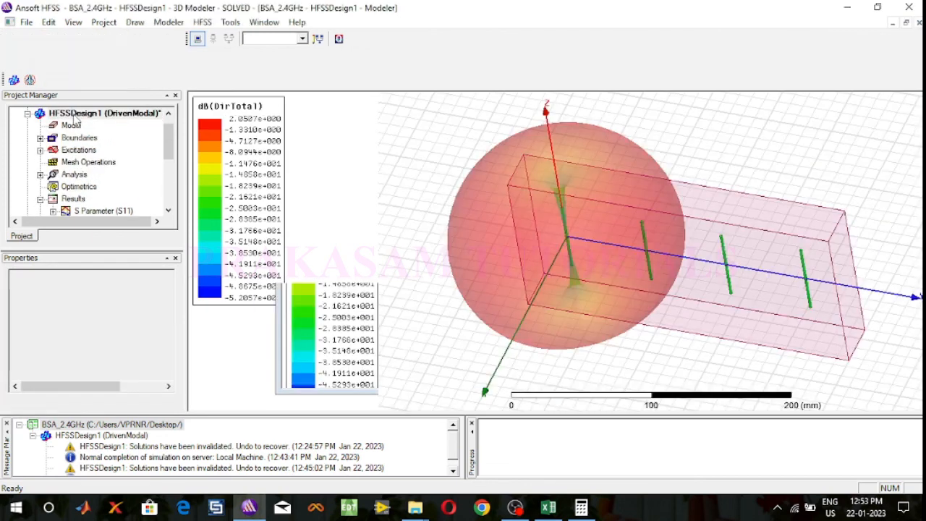
pyautogui.click(44, 39)
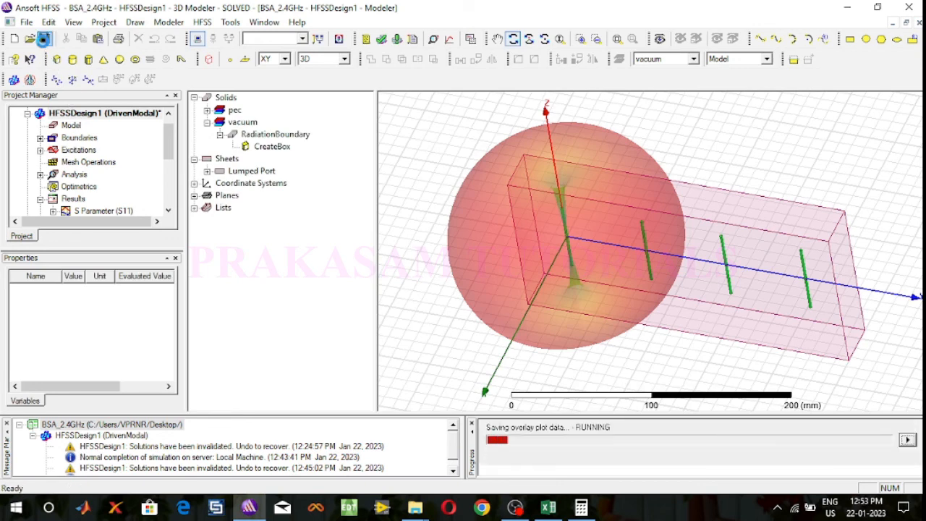